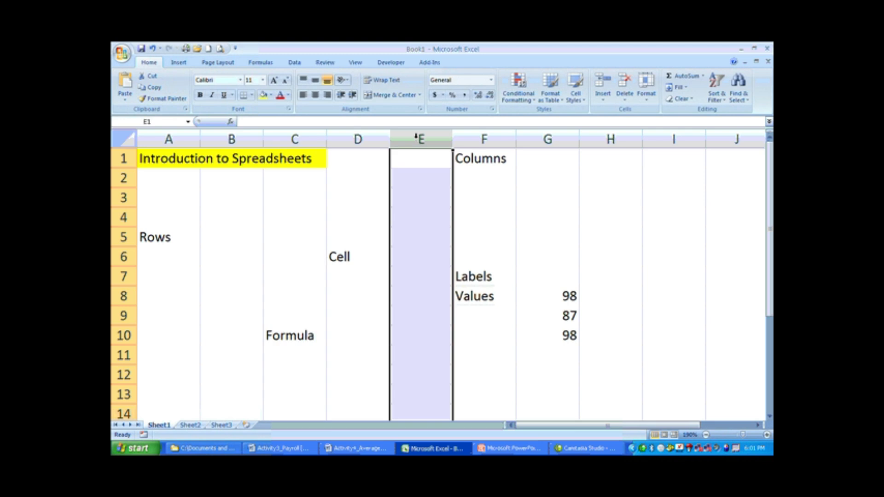
- Select rows 5, 4, 2 and 6, column D, and row 6 again to examine how rows and columns run
{"action": "left_click", "coordinate": [123, 237]}
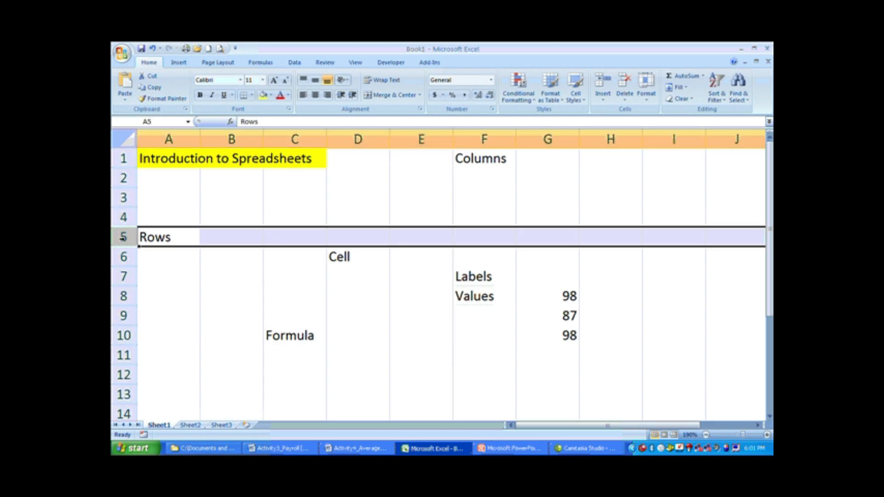
{"action": "left_click", "coordinate": [123, 217]}
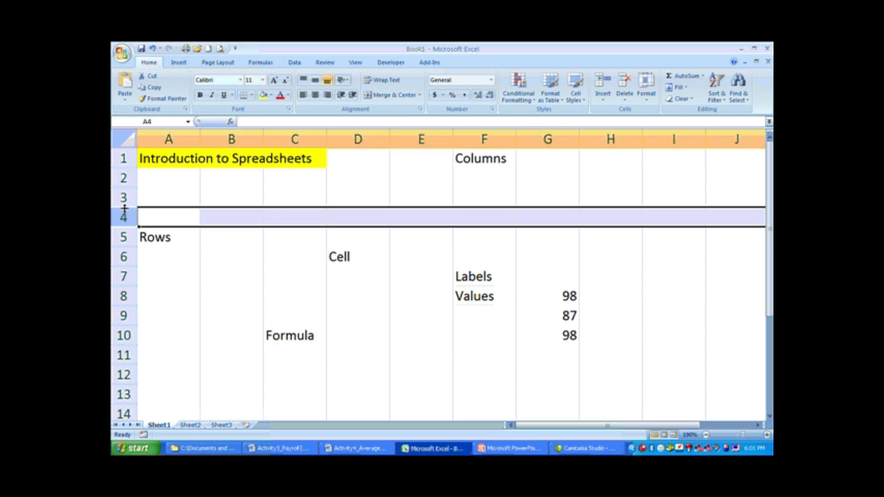
{"action": "left_click", "coordinate": [122, 178]}
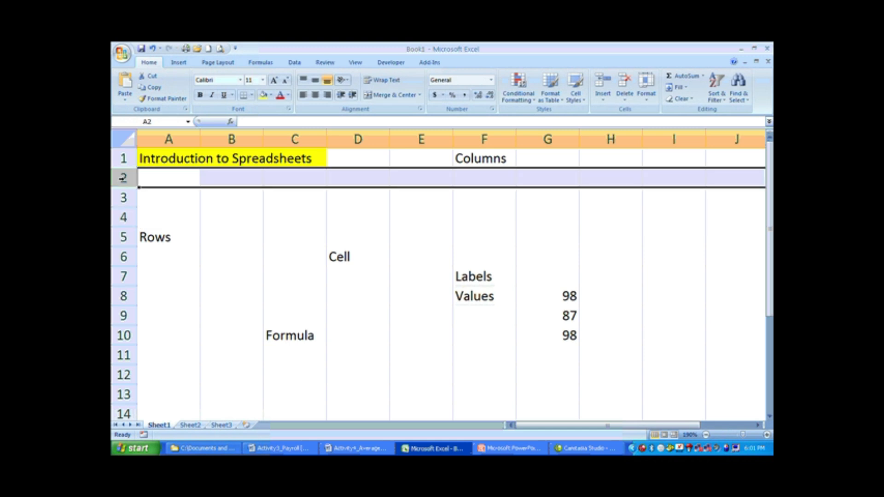
{"action": "left_click", "coordinate": [124, 256]}
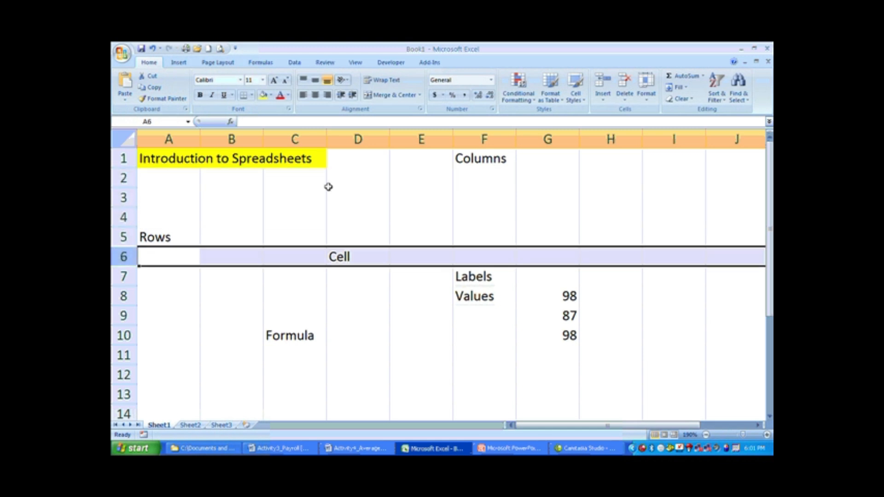
{"action": "left_click", "coordinate": [358, 139]}
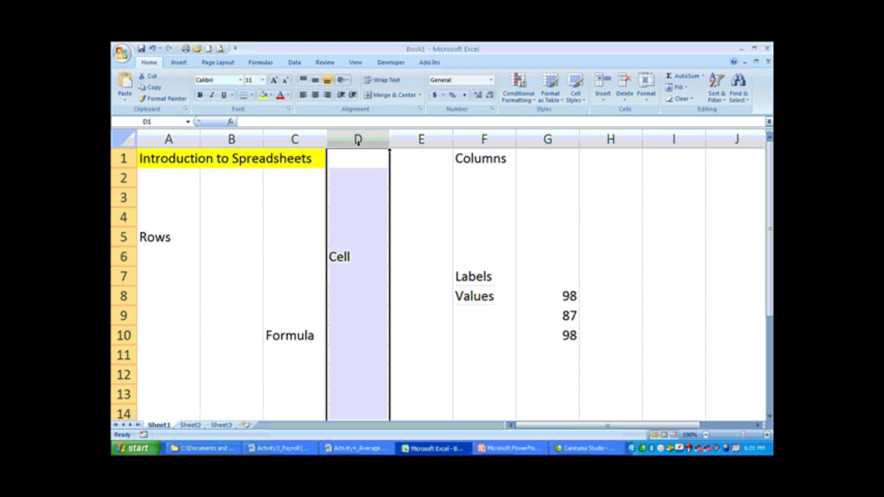
{"action": "left_click", "coordinate": [124, 256]}
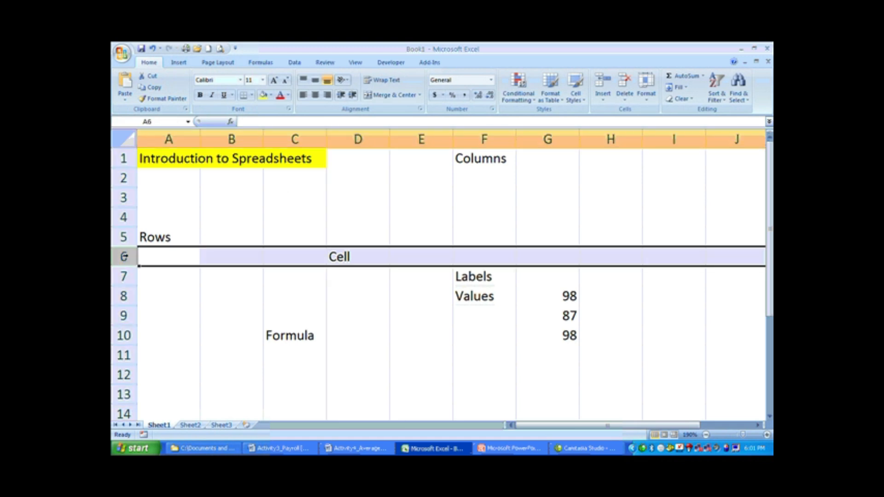
- Append the cell's address to the text in cell D6 so it reads "Cell D6"
{"action": "left_click", "coordinate": [350, 252]}
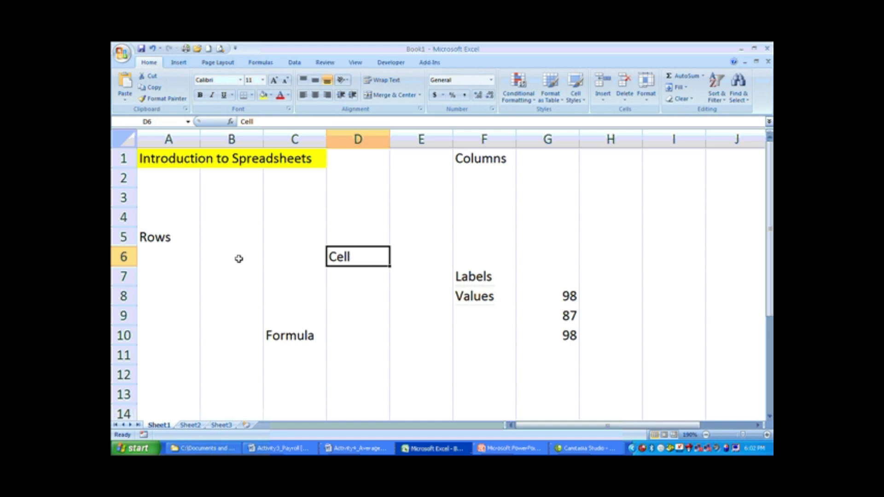
{"action": "double_click", "coordinate": [358, 260]}
{"action": "type", "text": "D6"}
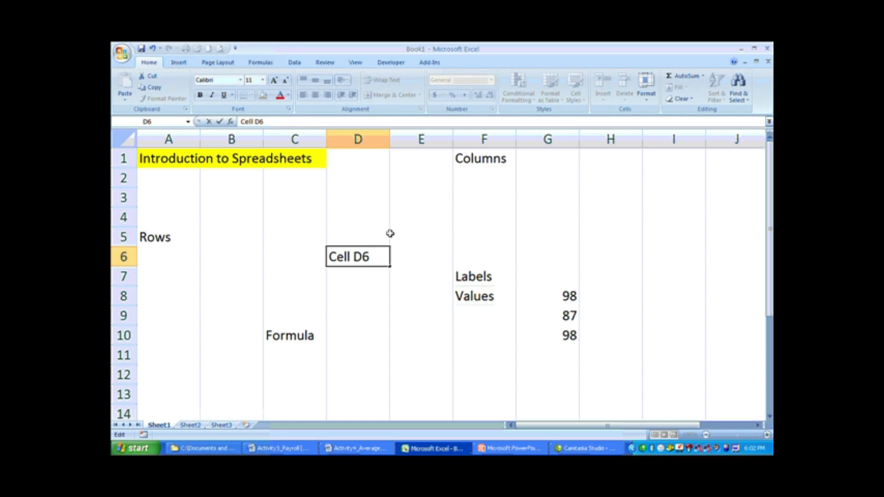
{"action": "left_click", "coordinate": [415, 234]}
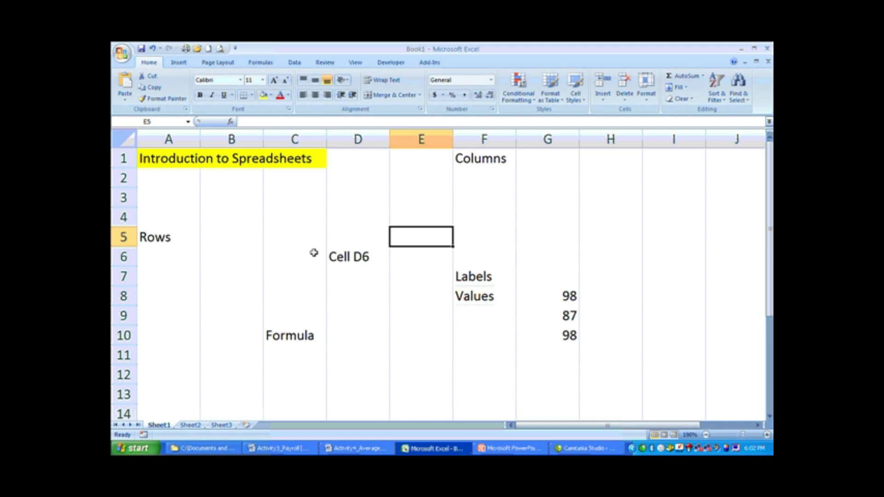
- Examine the Labels and Values cells in column F, the numbers in G8:G10, and the Formula cell C10
{"action": "left_click", "coordinate": [388, 295]}
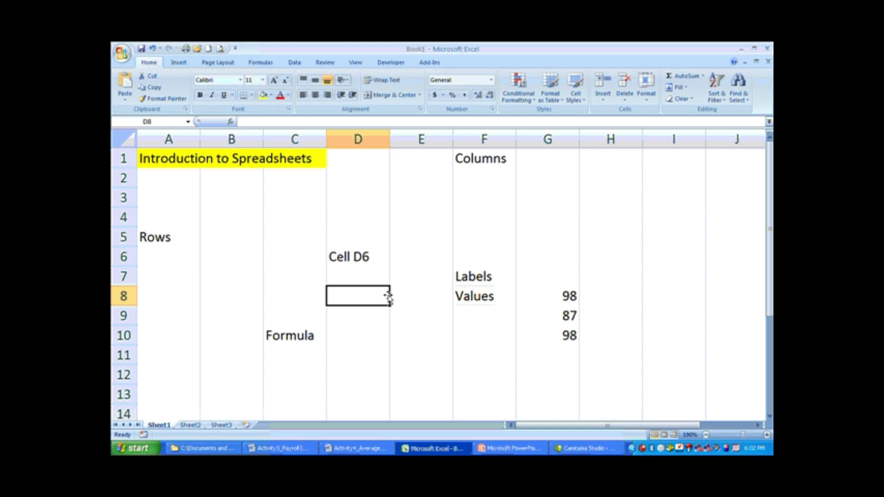
{"action": "left_click", "coordinate": [479, 278]}
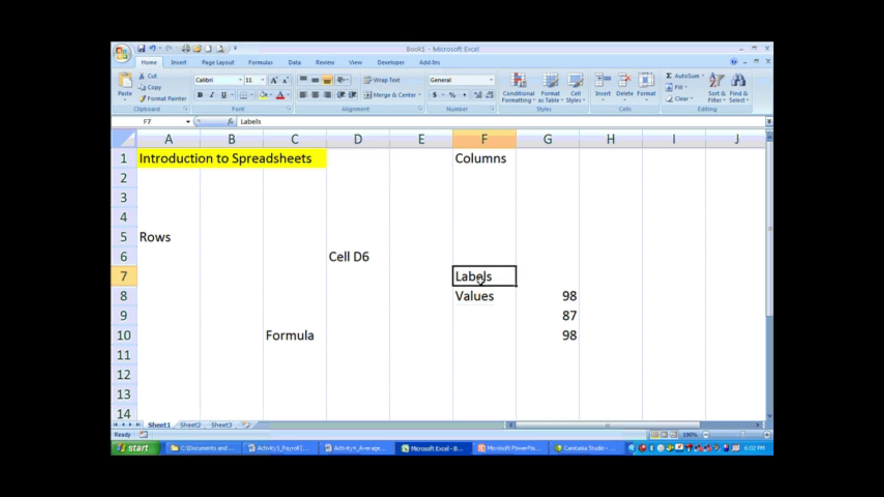
{"action": "left_click", "coordinate": [479, 299]}
{"action": "left_click_drag", "start_coordinate": [535, 294], "coordinate": [539, 329]}
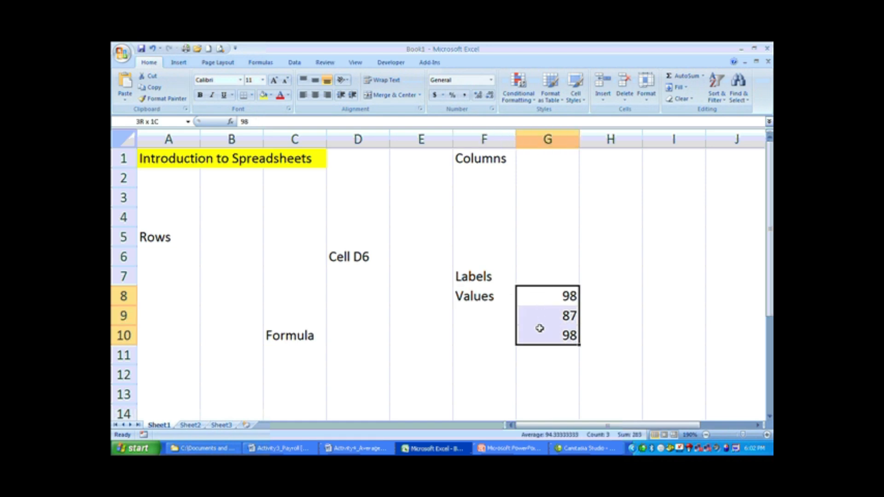
{"action": "left_click", "coordinate": [314, 336]}
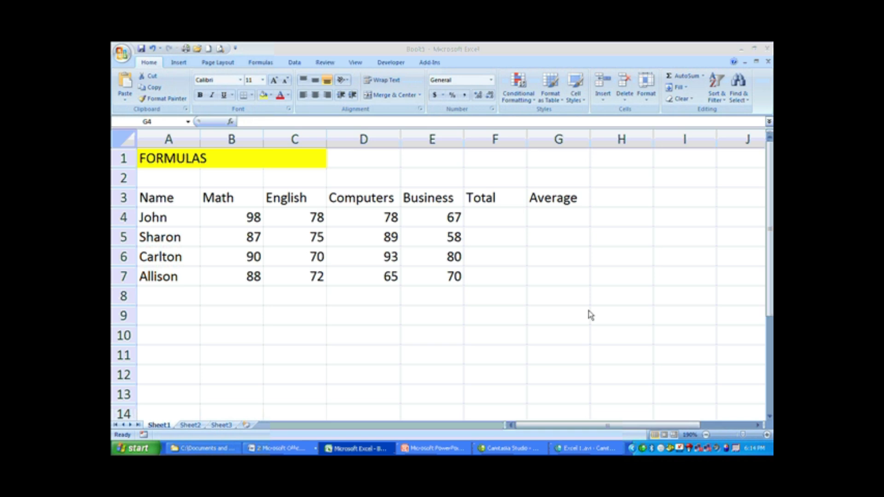
- Begin a formula with an equals sign in cell F4 of the Total column
{"action": "left_click", "coordinate": [494, 218]}
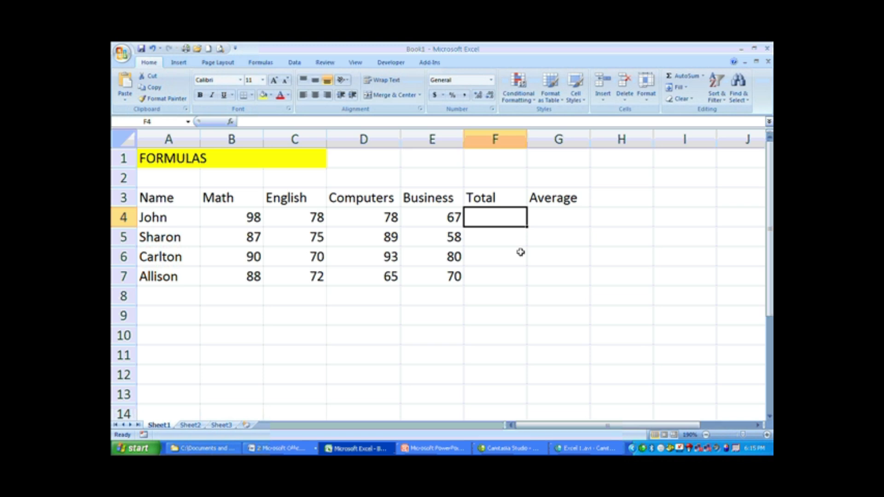
{"action": "type", "text": "="}
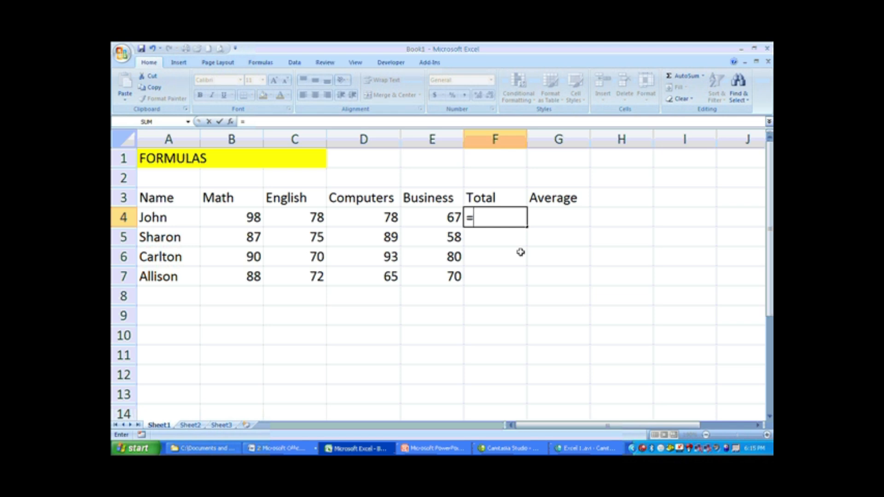
{"action": "left_click", "coordinate": [257, 217]}
{"action": "left_click_drag", "start_coordinate": [256, 217], "coordinate": [427, 218]}
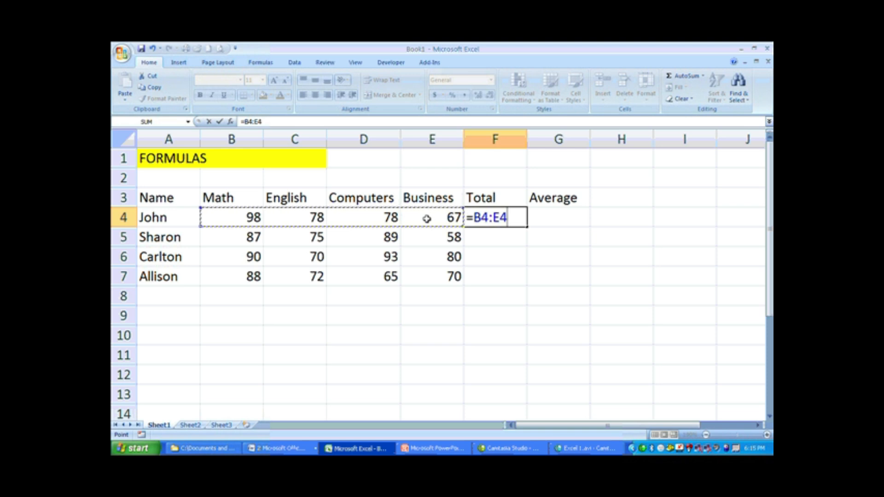
{"action": "key", "text": "BackSpace"}
{"action": "key", "text": "BackSpace"}
{"action": "key", "text": "BackSpace"}
{"action": "key", "text": "BackSpace"}
{"action": "key", "text": "BackSpace"}
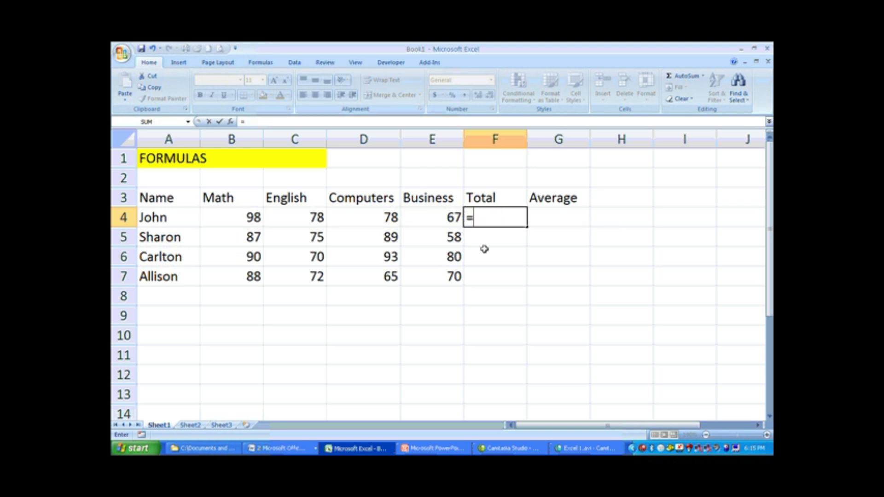
- Complete the formula in cell F4 as =B4+C4+D4+E4 to add the four subject scores of row 4
{"action": "left_click", "coordinate": [243, 217]}
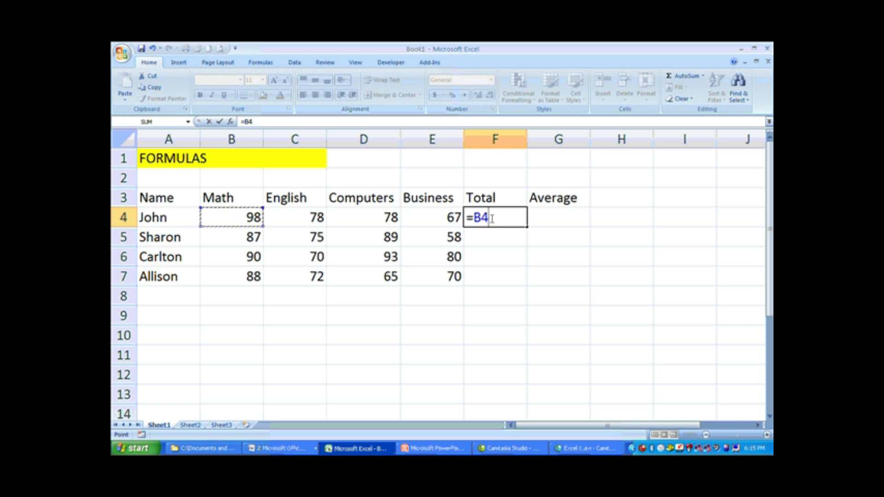
{"action": "type", "text": "+"}
{"action": "left_click", "coordinate": [304, 218]}
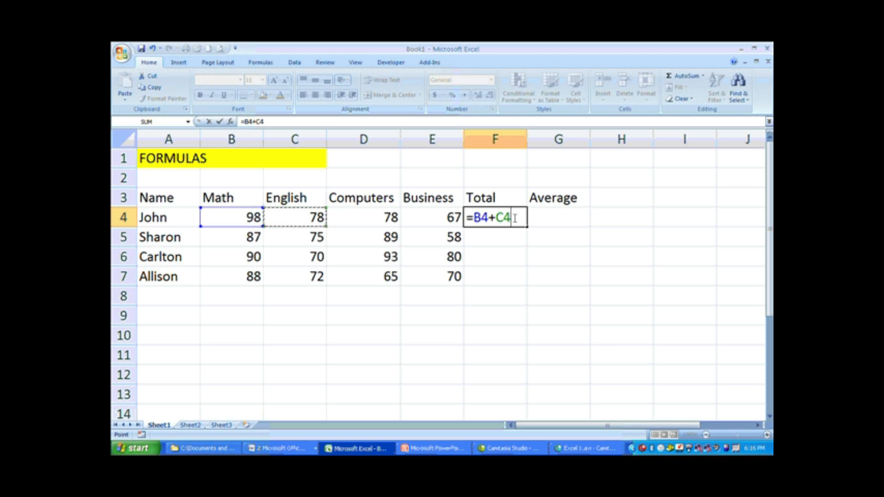
{"action": "type", "text": "+"}
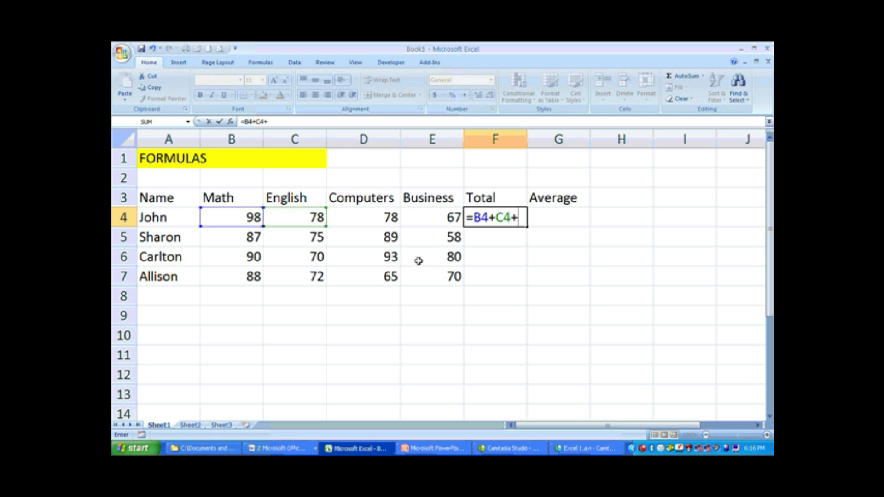
{"action": "left_click", "coordinate": [388, 218]}
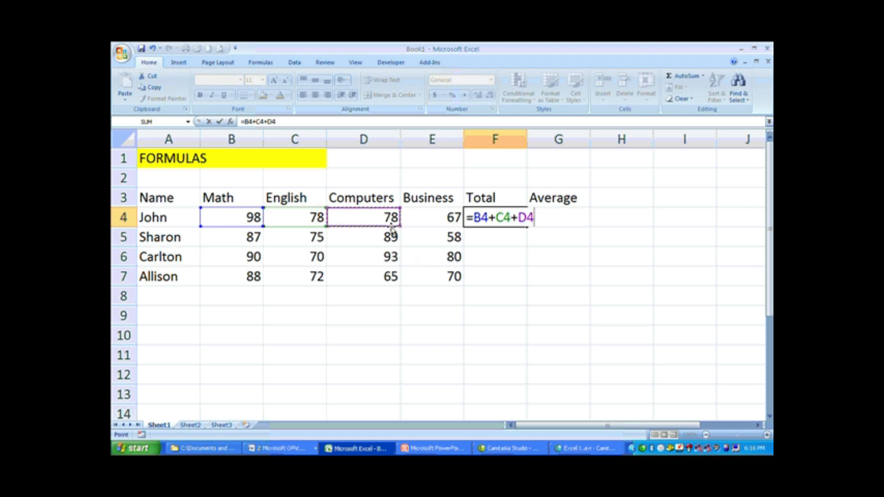
{"action": "type", "text": "+"}
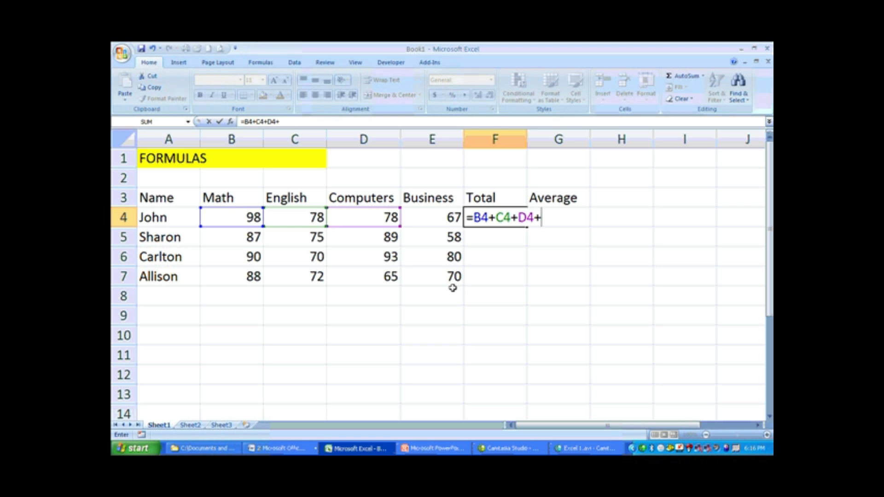
{"action": "left_click", "coordinate": [444, 224]}
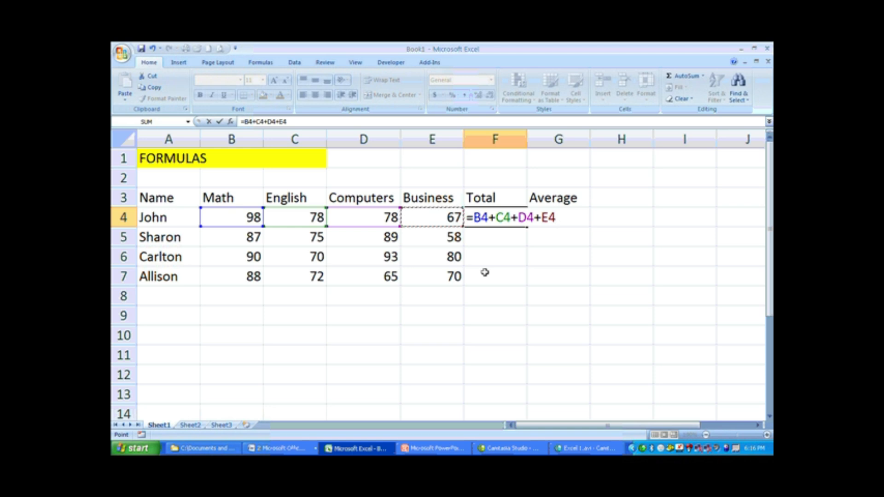
{"action": "key", "text": "Return"}
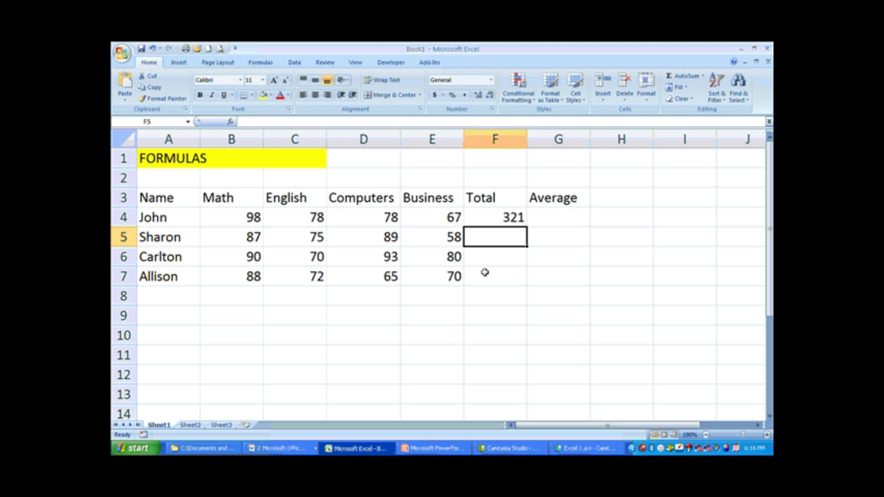
- Enter the formula =B5+C5+D5+E5 in cell F5 to total the scores of row 5
{"action": "type", "text": "="}
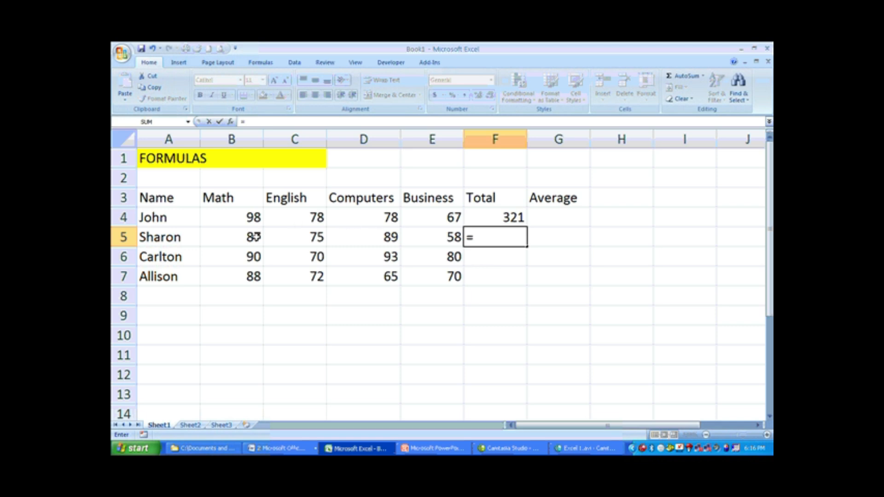
{"action": "left_click", "coordinate": [255, 236]}
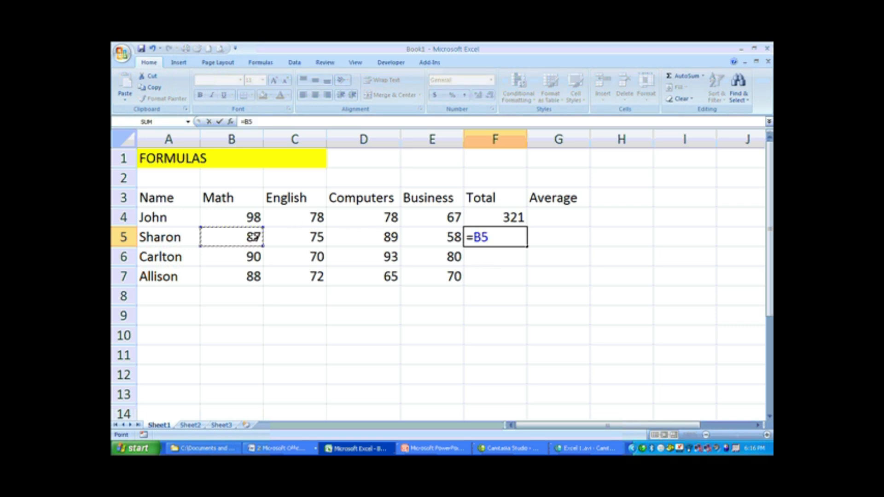
{"action": "type", "text": "+"}
{"action": "left_click", "coordinate": [296, 242]}
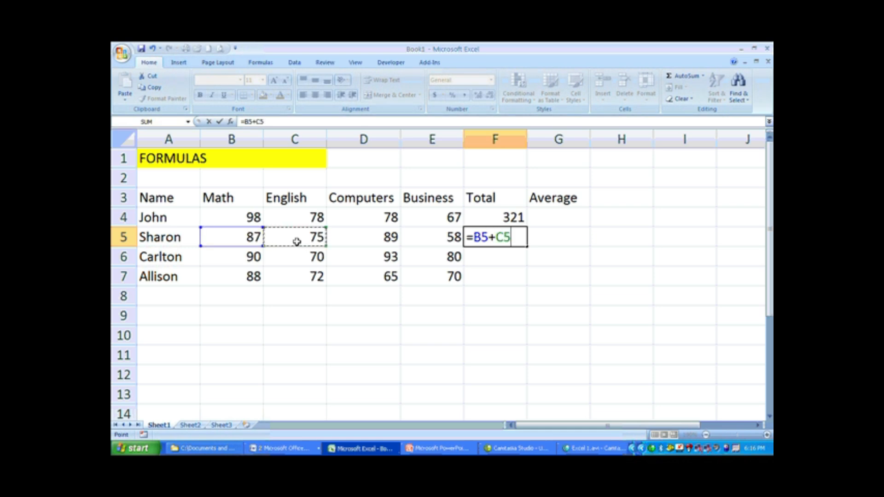
{"action": "type", "text": "+"}
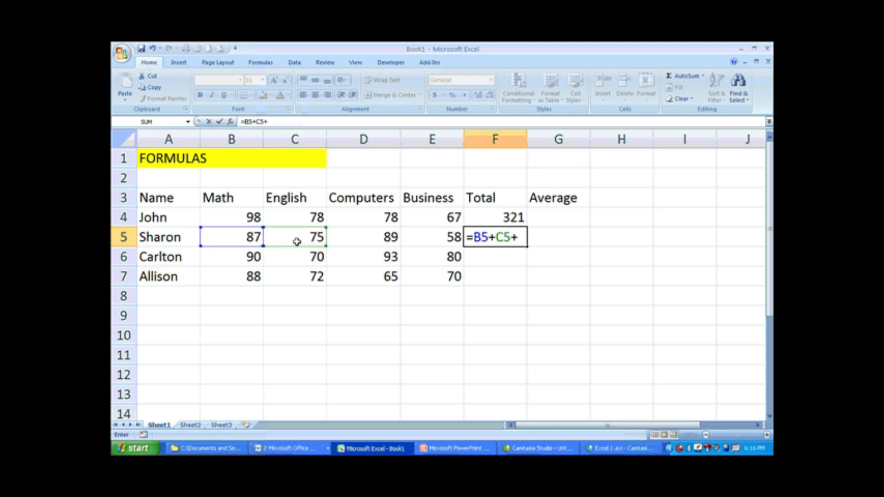
{"action": "left_click", "coordinate": [351, 236]}
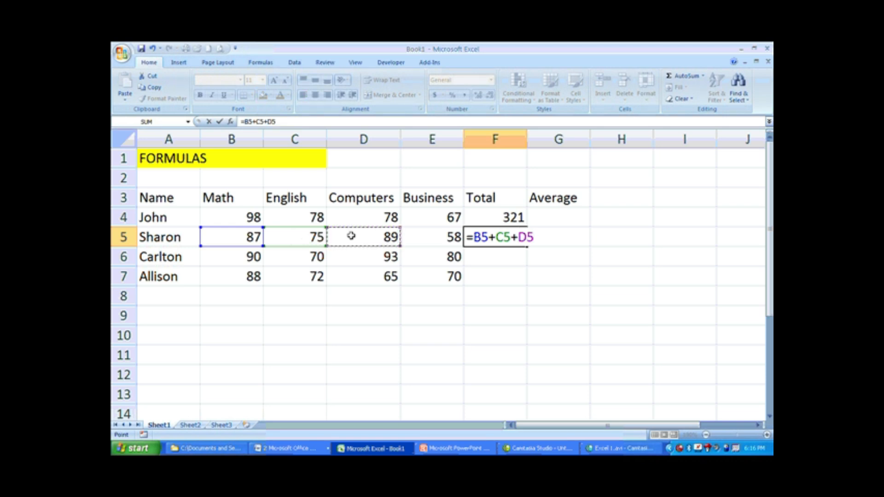
{"action": "type", "text": "+"}
{"action": "left_click", "coordinate": [429, 239]}
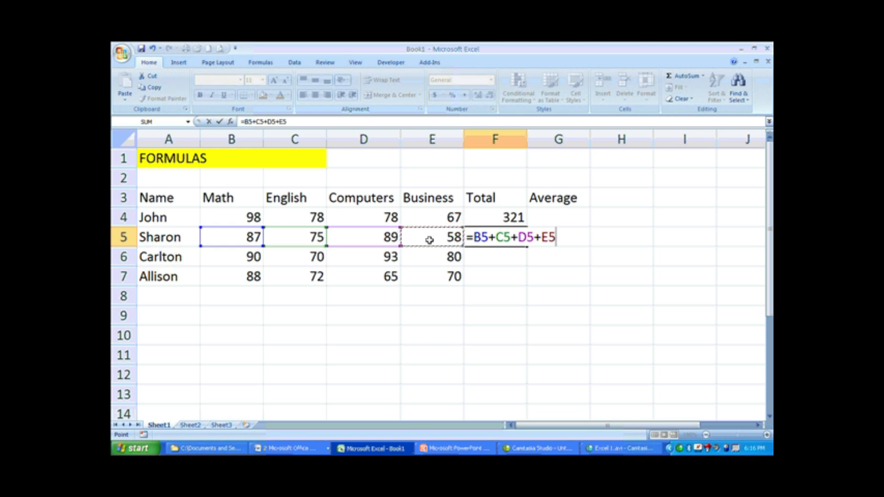
{"action": "key", "text": "Return"}
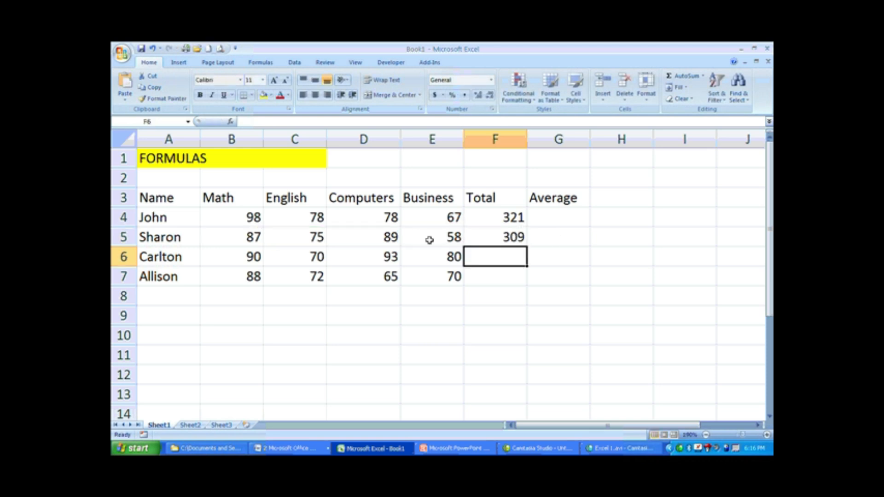
- Enter the formula =B6+C6+D6+E6 in cell F6 to total the scores of row 6
{"action": "type", "text": "="}
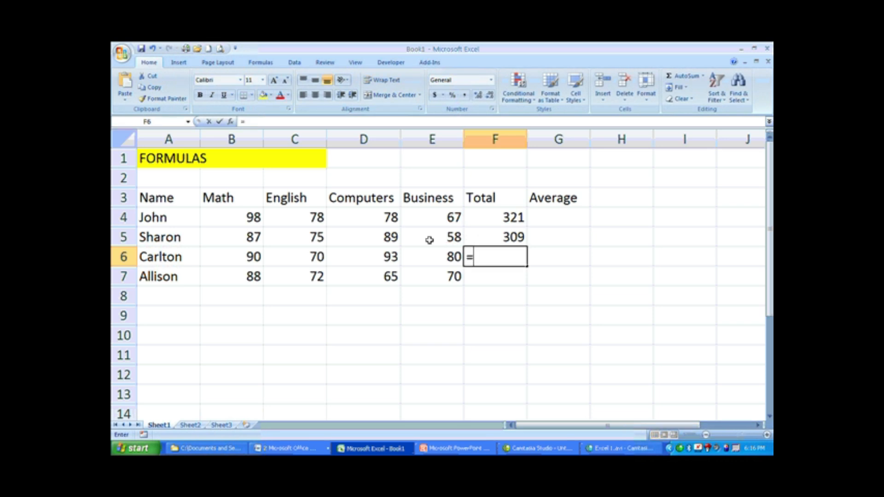
{"action": "left_click", "coordinate": [247, 256]}
{"action": "type", "text": "+"}
{"action": "left_click", "coordinate": [281, 253]}
{"action": "type", "text": "+"}
{"action": "left_click", "coordinate": [348, 254]}
{"action": "type", "text": "+"}
{"action": "left_click", "coordinate": [429, 255]}
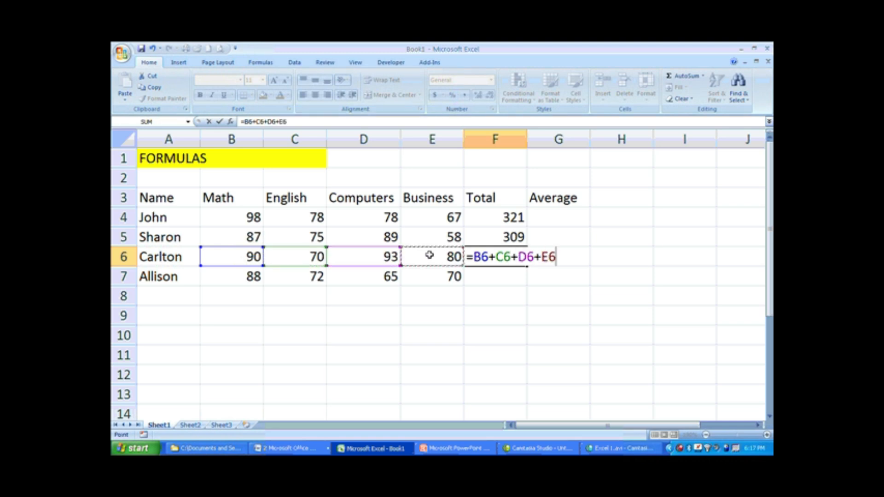
{"action": "key", "text": "Return"}
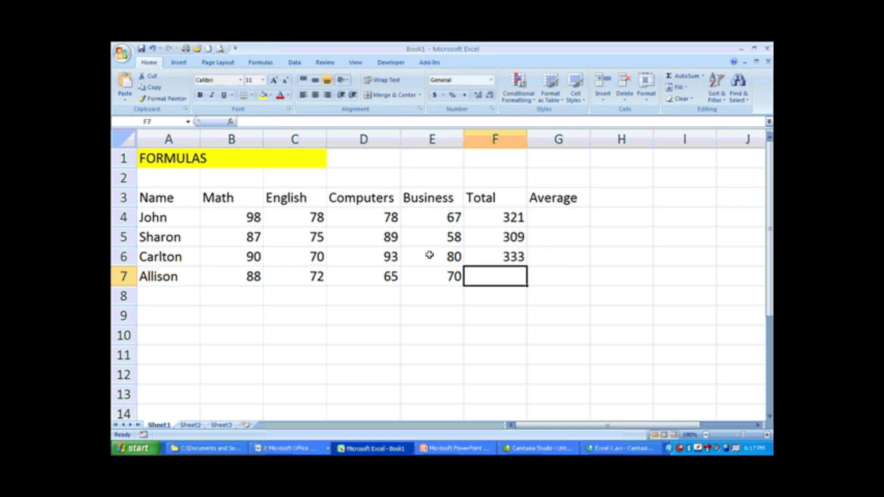
- Enter the formula =B7+C7+D7+E7 in cell F7 to total row 7's scores, and select the totals in F4:F7
{"action": "type", "text": "="}
{"action": "left_click", "coordinate": [244, 278]}
{"action": "type", "text": "+"}
{"action": "left_click", "coordinate": [280, 278]}
{"action": "type", "text": "+"}
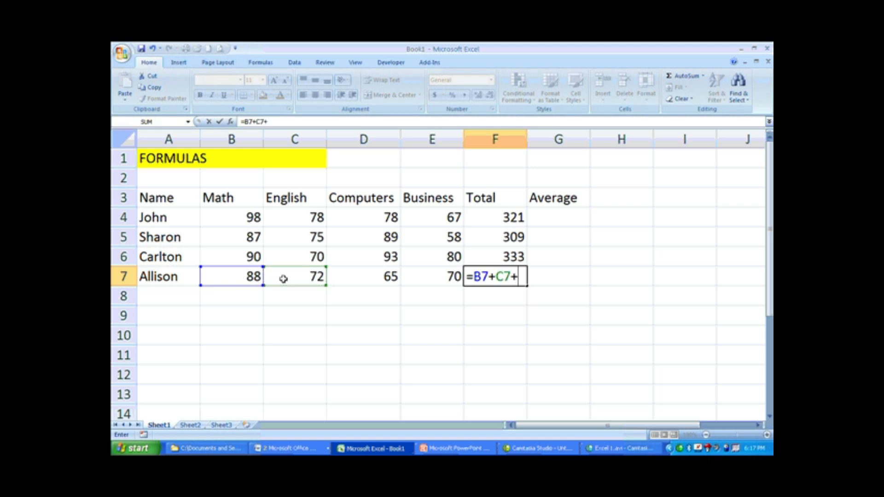
{"action": "left_click", "coordinate": [346, 276]}
{"action": "type", "text": "+"}
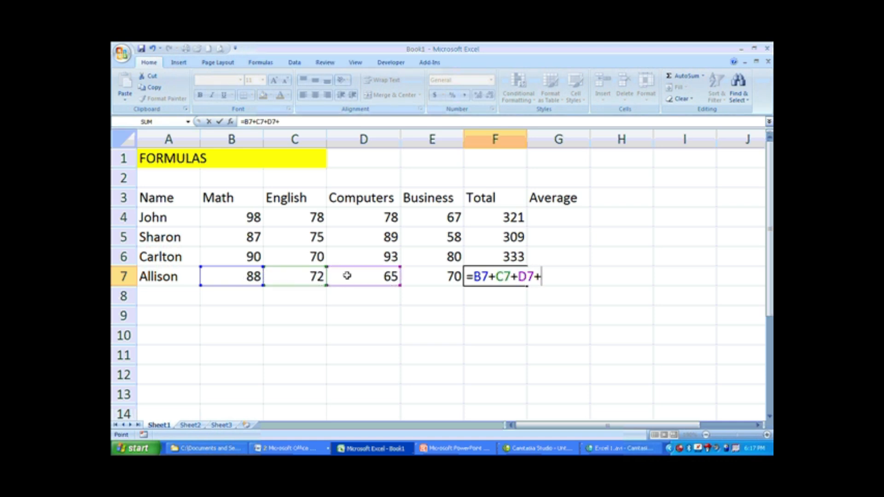
{"action": "left_click", "coordinate": [430, 277]}
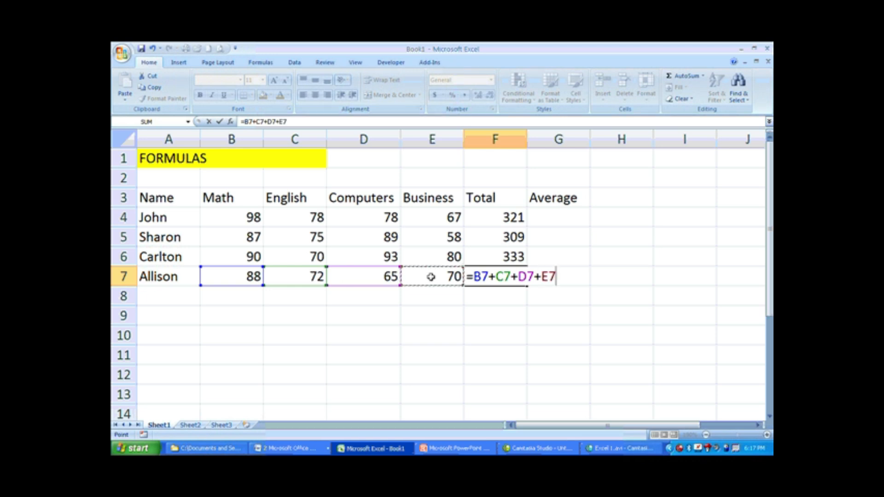
{"action": "key", "text": "Return"}
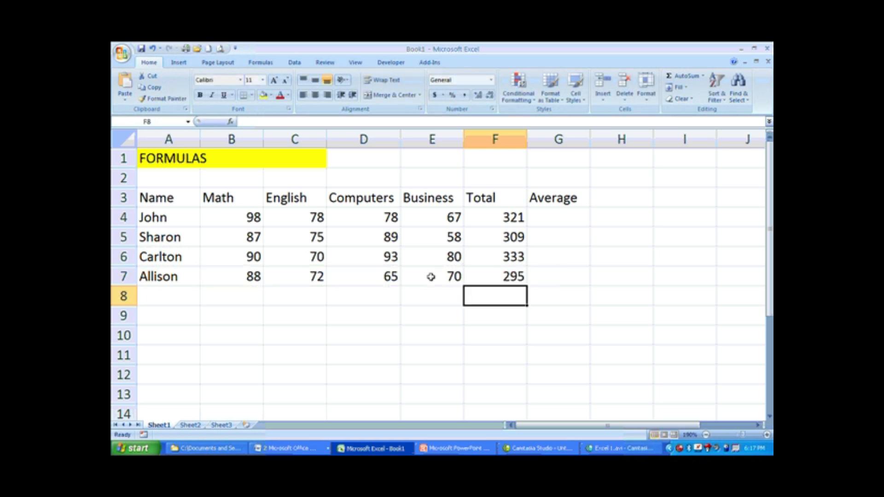
{"action": "left_click_drag", "start_coordinate": [506, 220], "coordinate": [503, 275]}
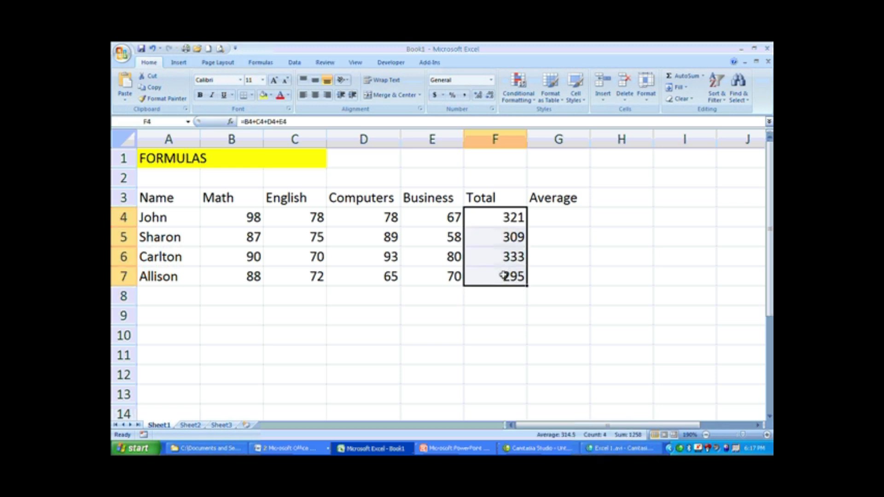
- Enter the formula =F4/4 in cell G4 of the Average column to average the four scores of row 4
{"action": "left_click", "coordinate": [565, 221]}
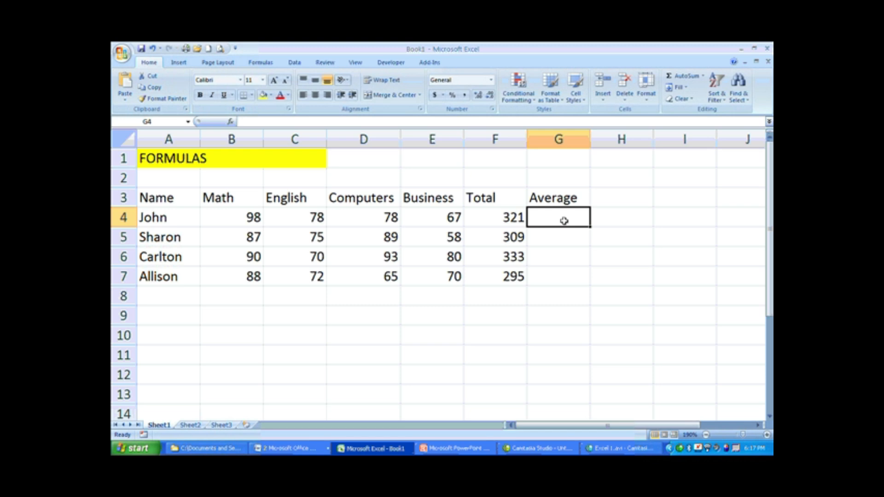
{"action": "left_click", "coordinate": [519, 221]}
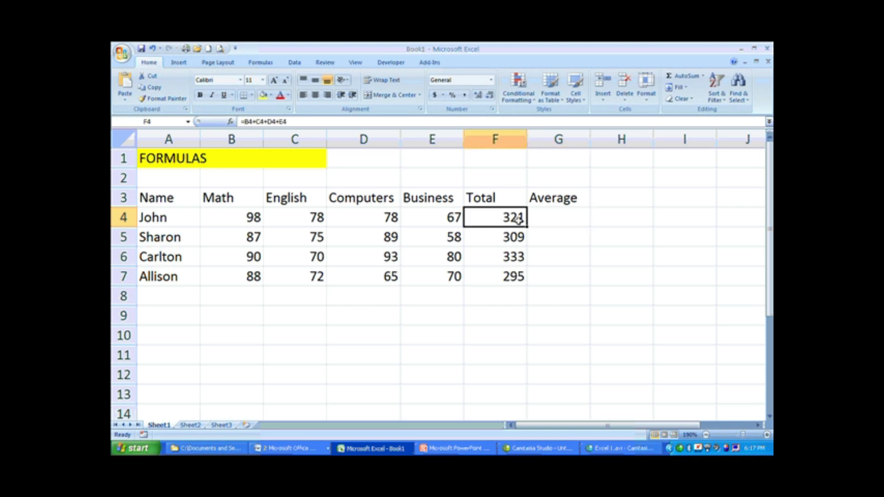
{"action": "left_click", "coordinate": [550, 221]}
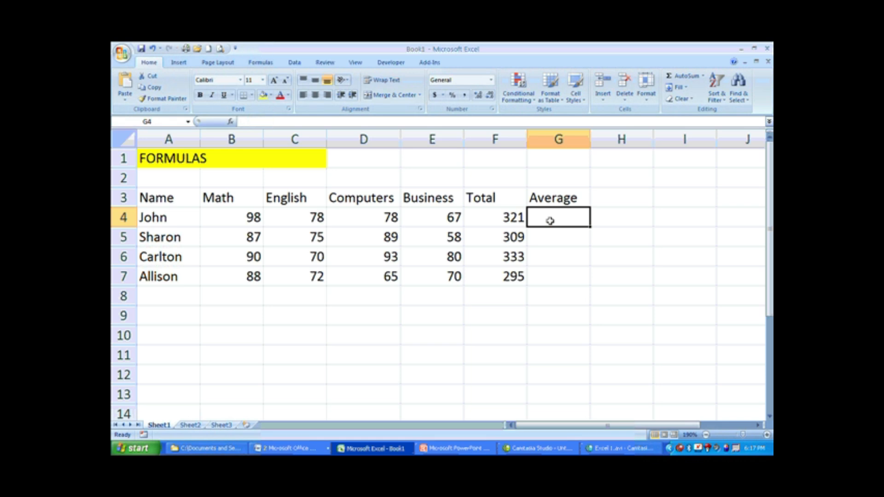
{"action": "type", "text": "="}
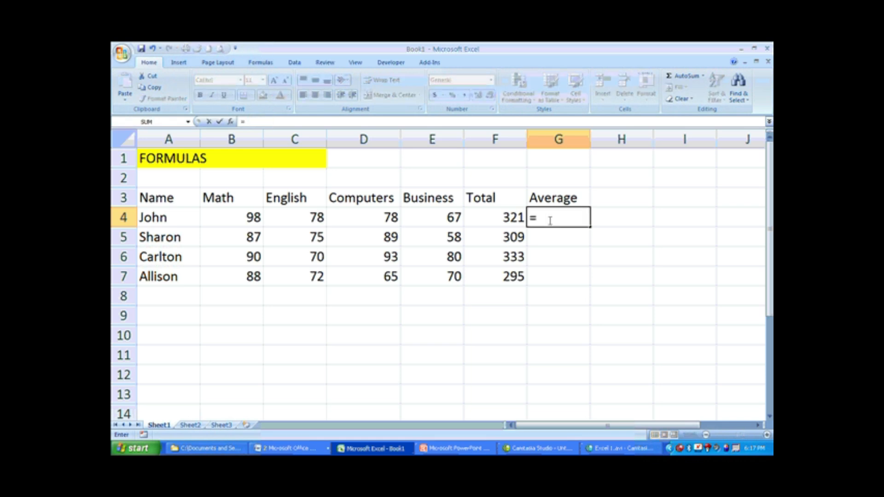
{"action": "left_click", "coordinate": [511, 217]}
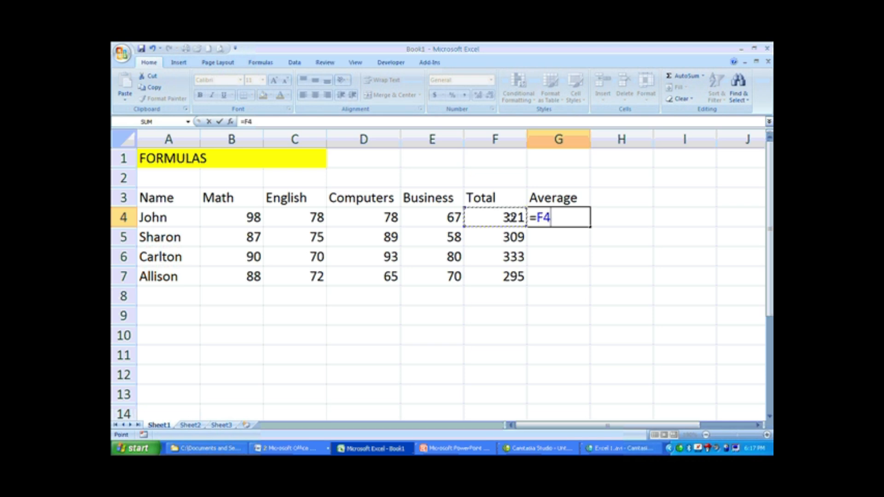
{"action": "type", "text": "/4"}
{"action": "key", "text": "Return"}
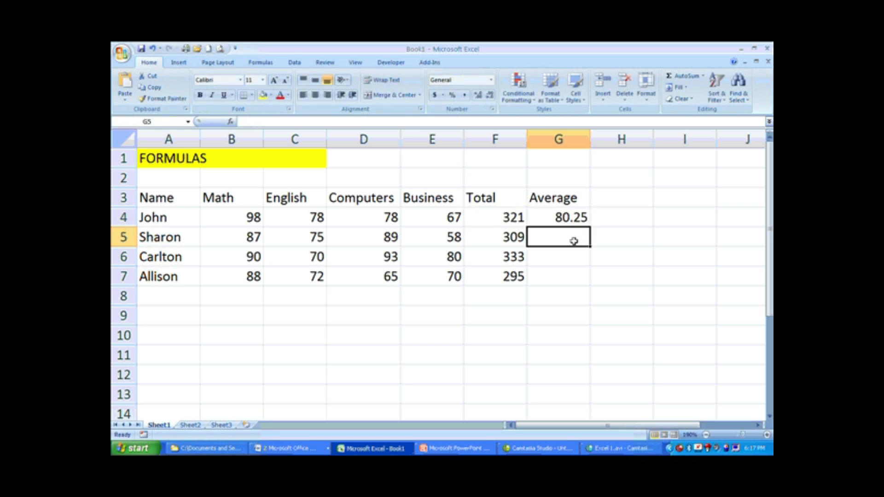
- Enter the formula =F5/4 in cell G5 to average the scores of row 5
{"action": "type", "text": "="}
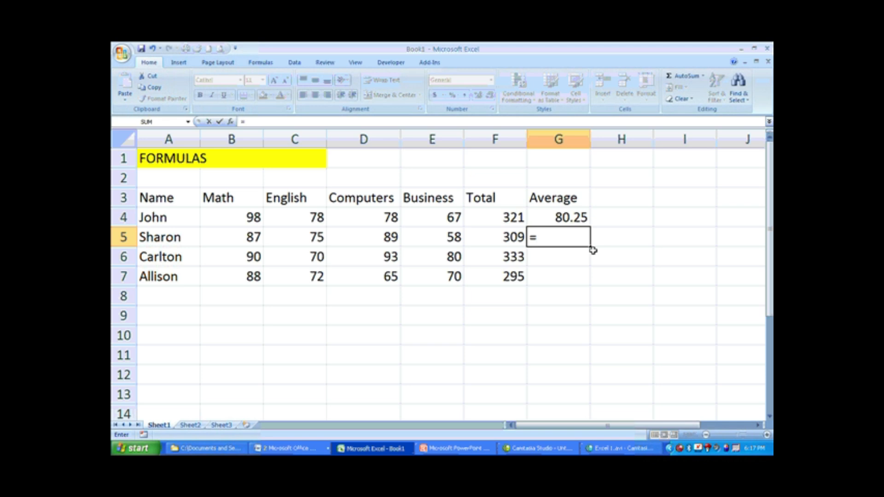
{"action": "left_click", "coordinate": [506, 237]}
{"action": "type", "text": "/4"}
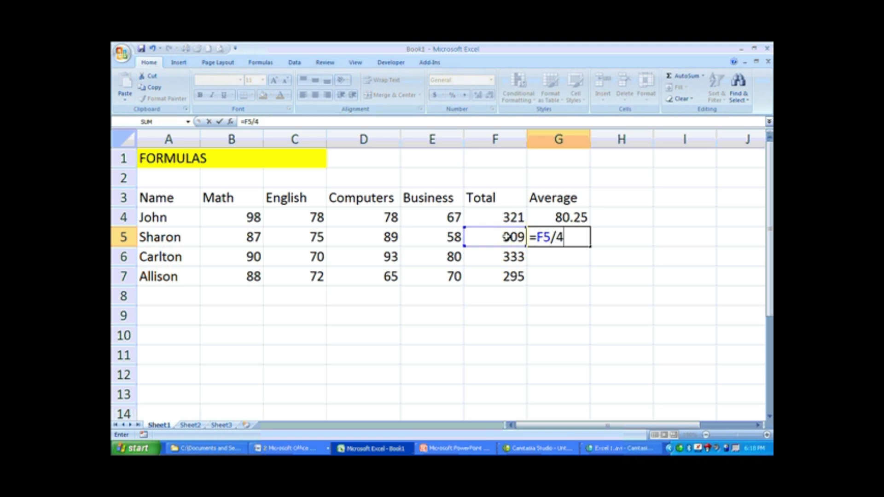
{"action": "key", "text": "Return"}
- Enter the formula =F6/4 in cell G6 to average the scores of row 6
{"action": "type", "text": "="}
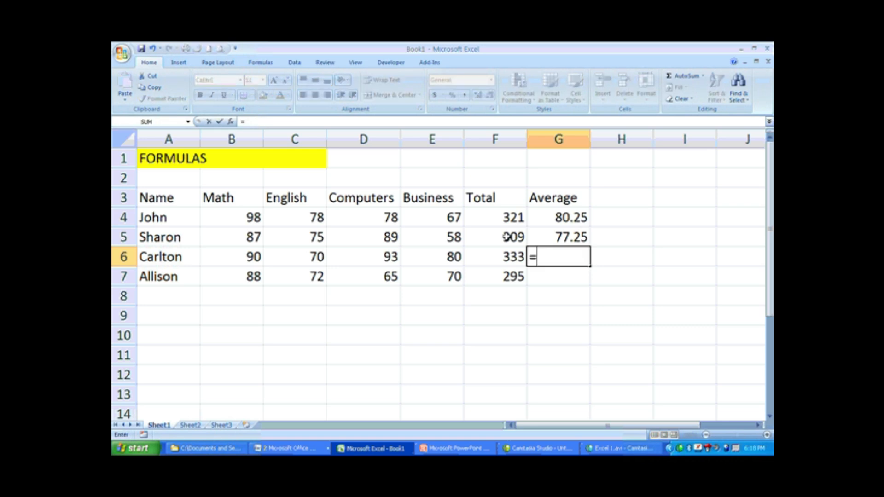
{"action": "left_click", "coordinate": [502, 257]}
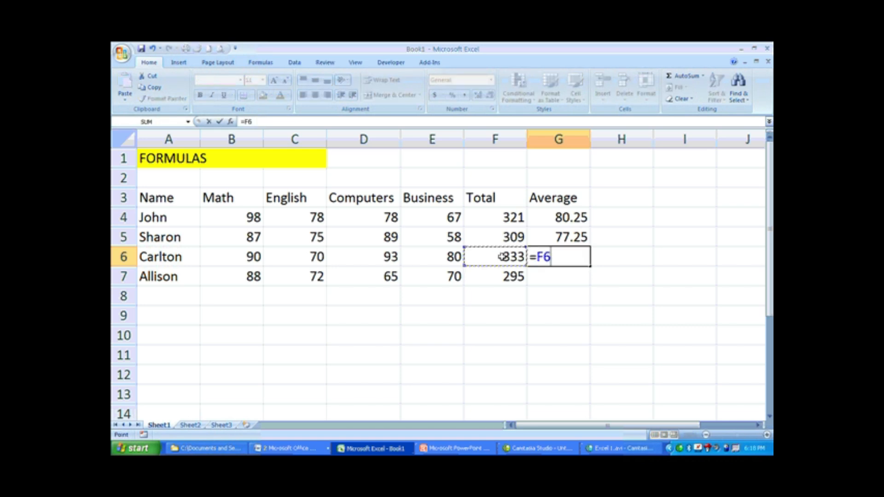
{"action": "type", "text": "/4"}
{"action": "key", "text": "Return"}
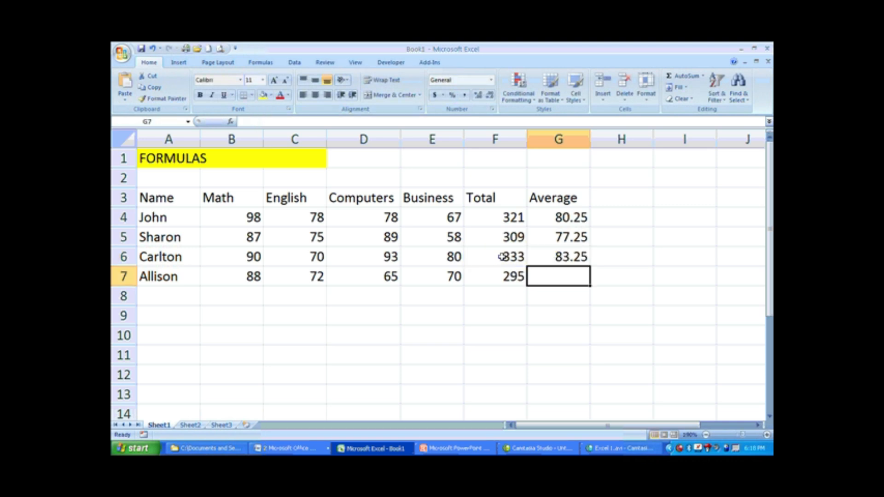
- Enter the formula =F7/4 in cell G7 to average row 7's scores, and review the formulas in F4 and G4
{"action": "type", "text": "="}
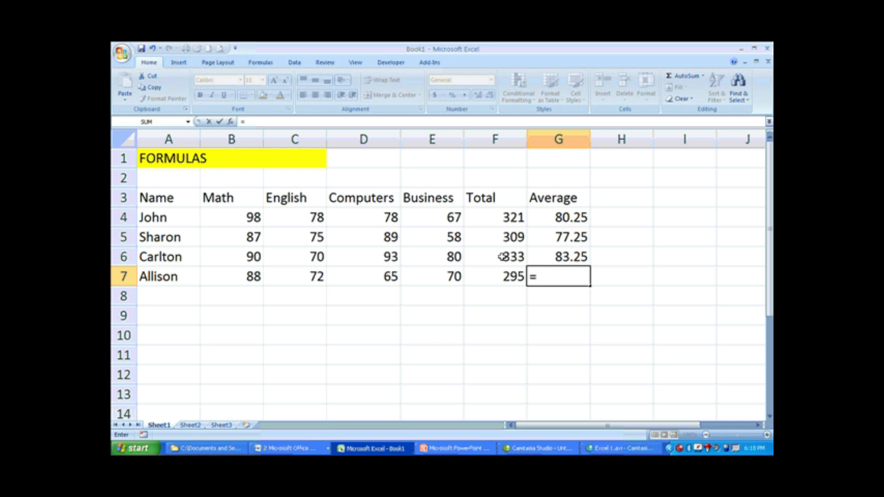
{"action": "left_click", "coordinate": [500, 278]}
{"action": "type", "text": "/4"}
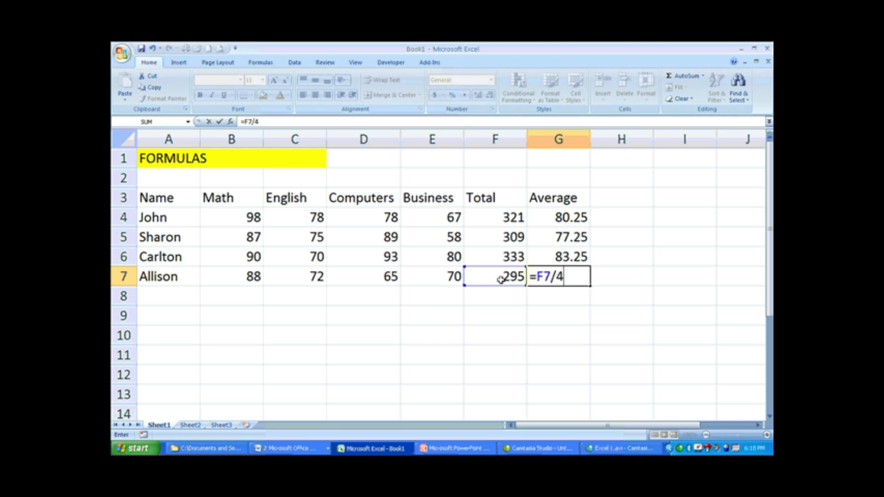
{"action": "key", "text": "Return"}
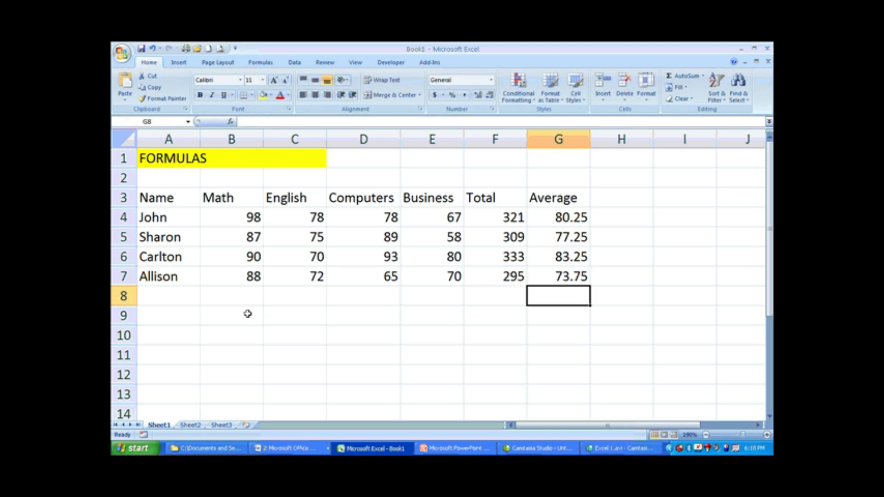
{"action": "left_click", "coordinate": [504, 217]}
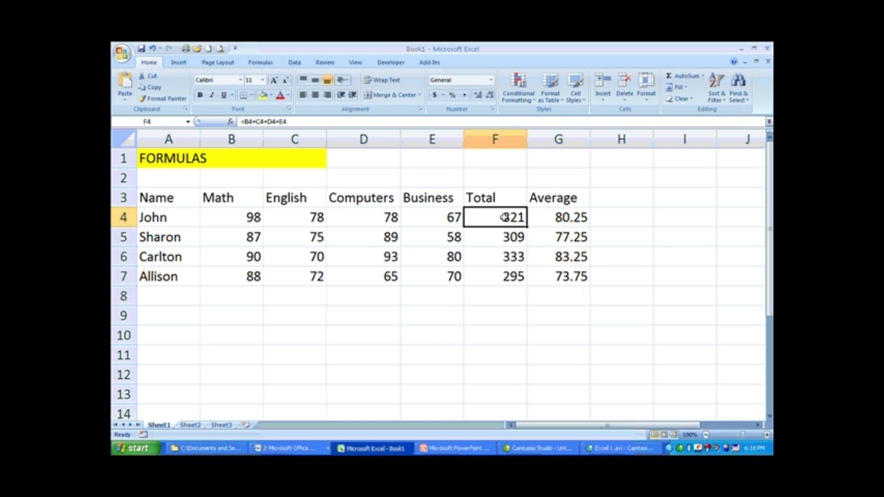
{"action": "left_click", "coordinate": [559, 215]}
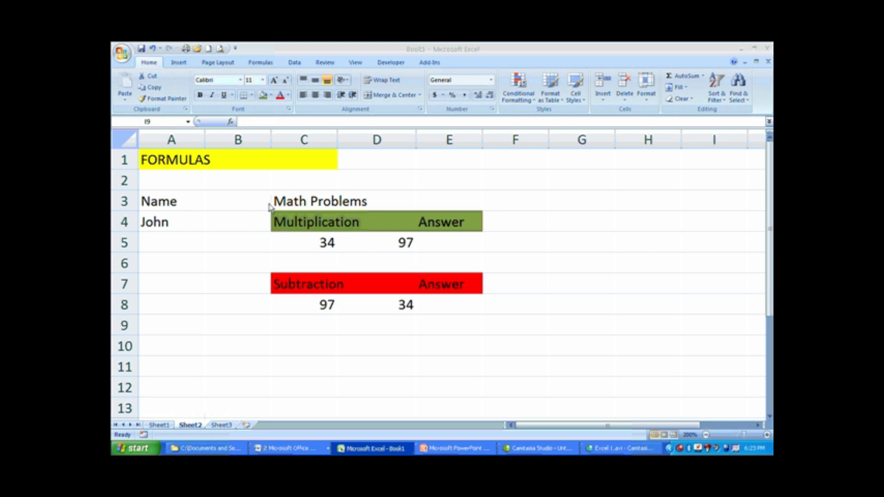
- Enter the formula =C5*D5 in cell E5, under the Answer heading of the Multiplication problem
{"action": "left_click_drag", "start_coordinate": [281, 201], "coordinate": [456, 248]}
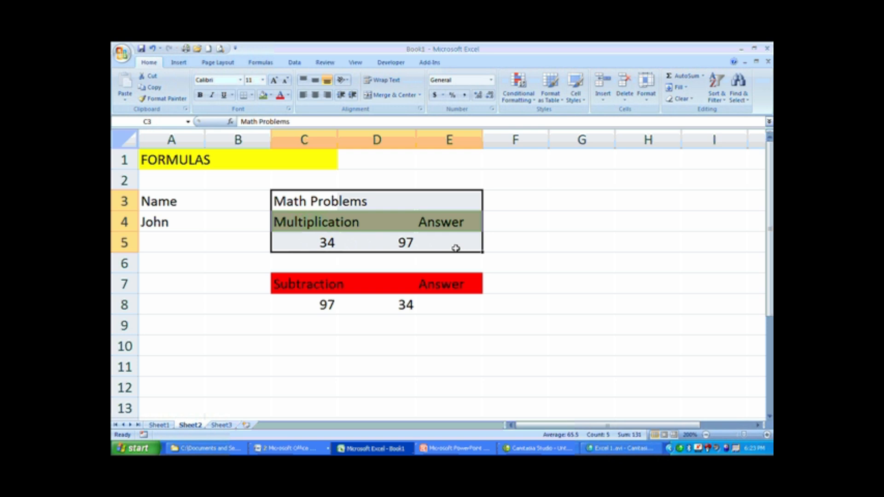
{"action": "left_click", "coordinate": [455, 248]}
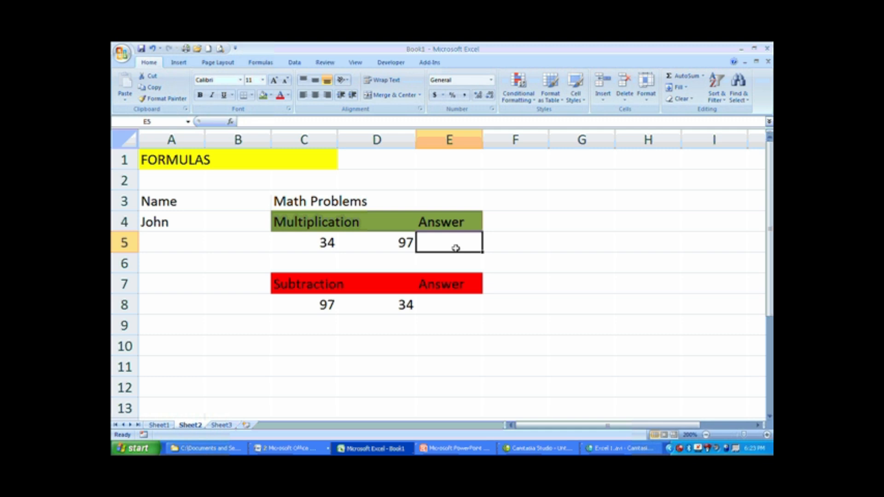
{"action": "type", "text": "="}
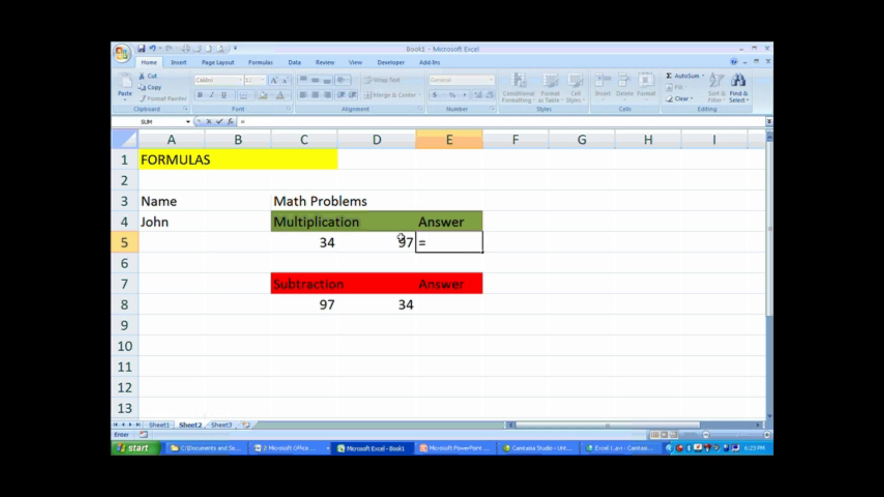
{"action": "left_click", "coordinate": [312, 244]}
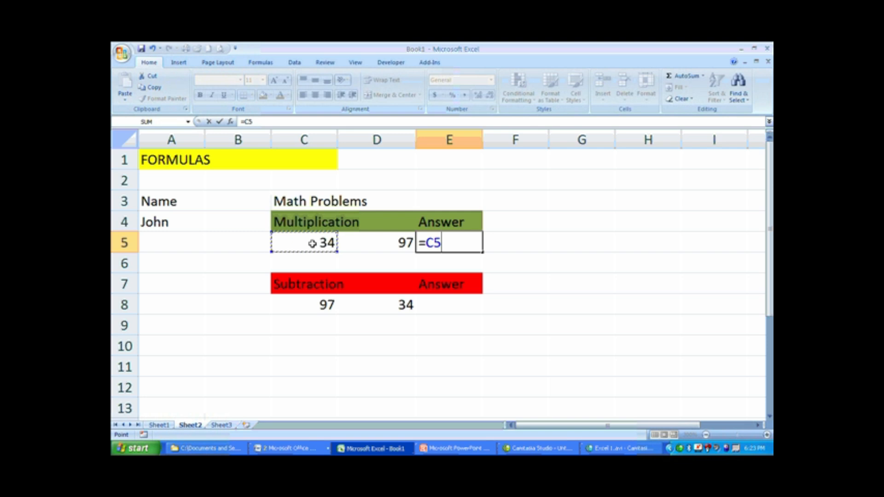
{"action": "type", "text": "*"}
{"action": "left_click", "coordinate": [369, 243]}
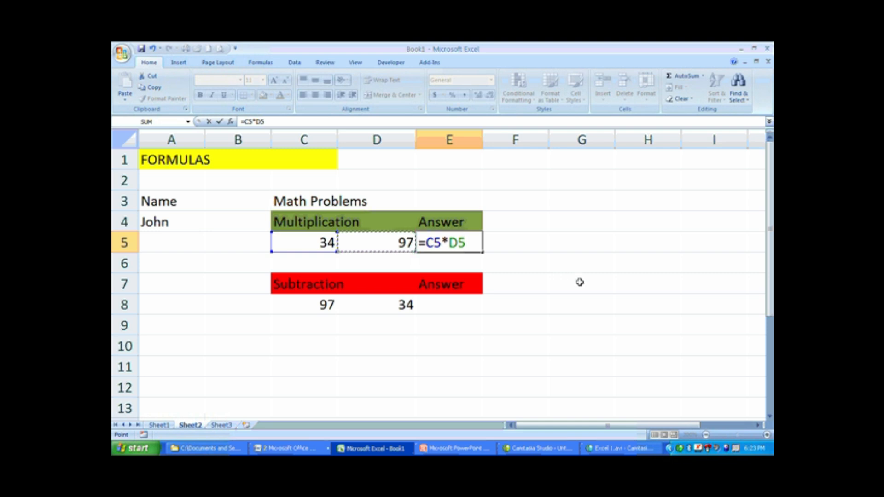
{"action": "key", "text": "Return"}
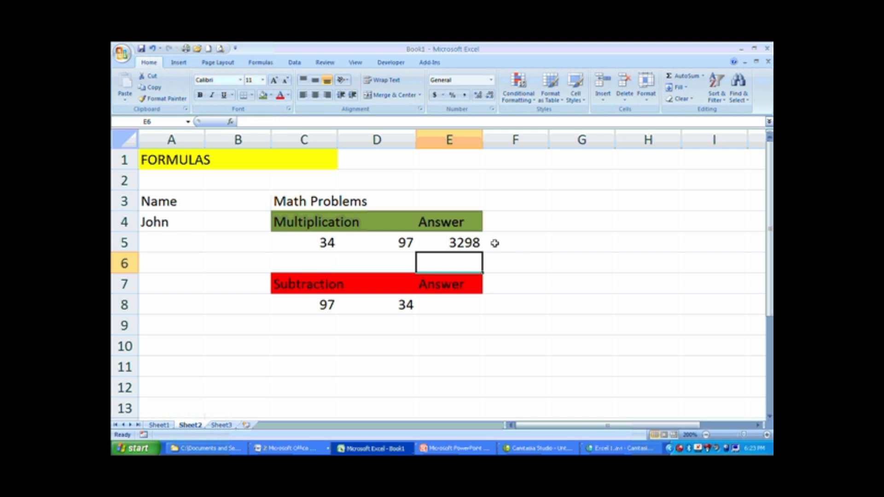
- Clear the multiplication formula from cell E5
{"action": "left_click", "coordinate": [474, 241]}
{"action": "key", "text": "Delete"}
- Enter the formula =C5*D5 in cell F5 to multiply the two numbers of the Multiplication problem
{"action": "left_click", "coordinate": [522, 243]}
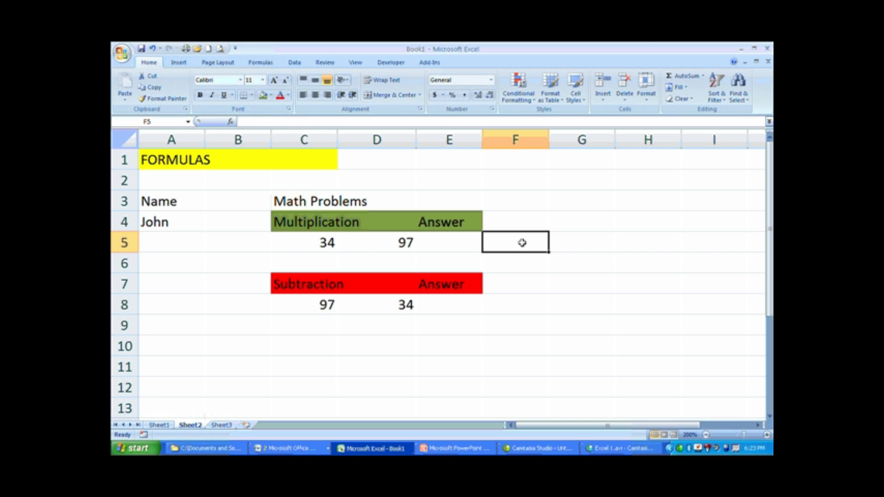
{"action": "type", "text": "="}
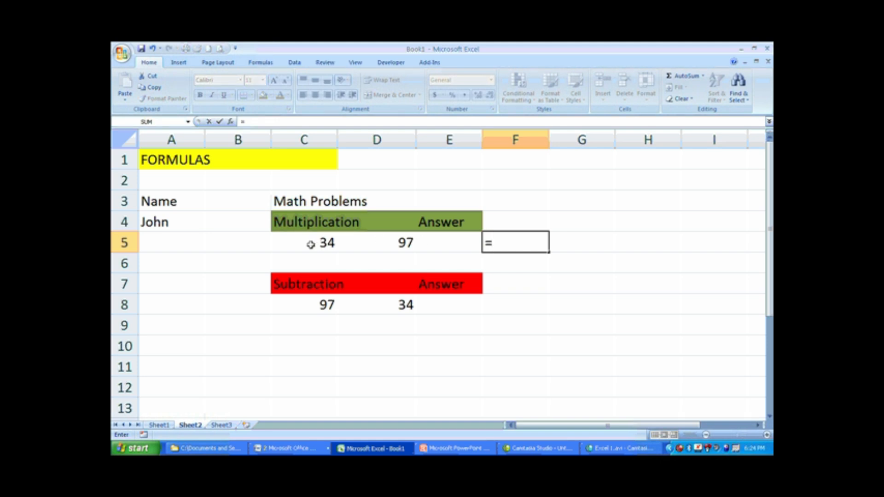
{"action": "left_click", "coordinate": [310, 244]}
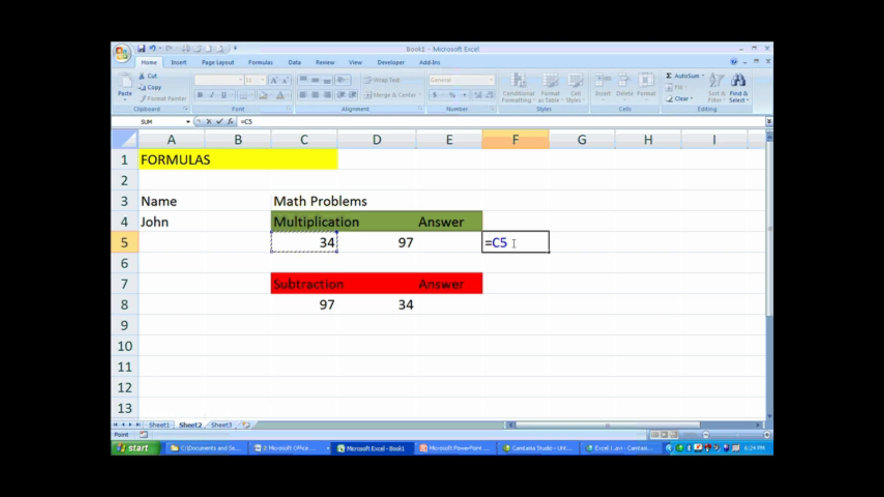
{"action": "type", "text": "*"}
{"action": "left_click", "coordinate": [405, 242]}
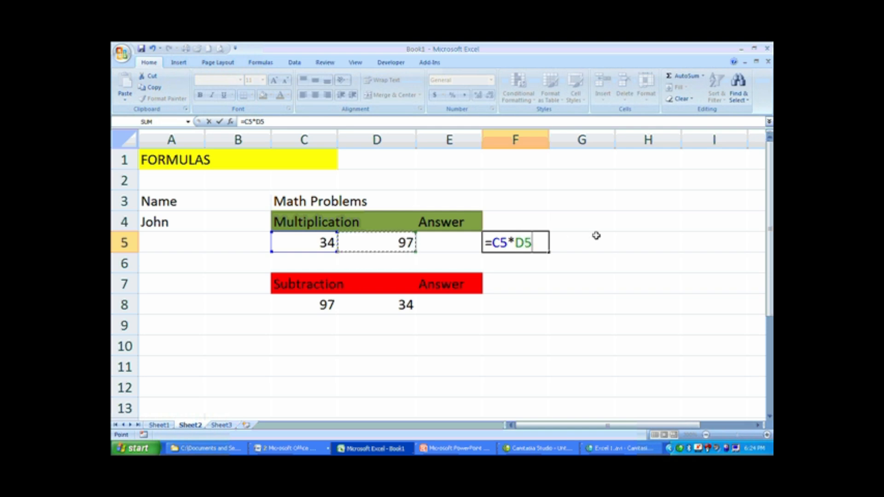
{"action": "key", "text": "Return"}
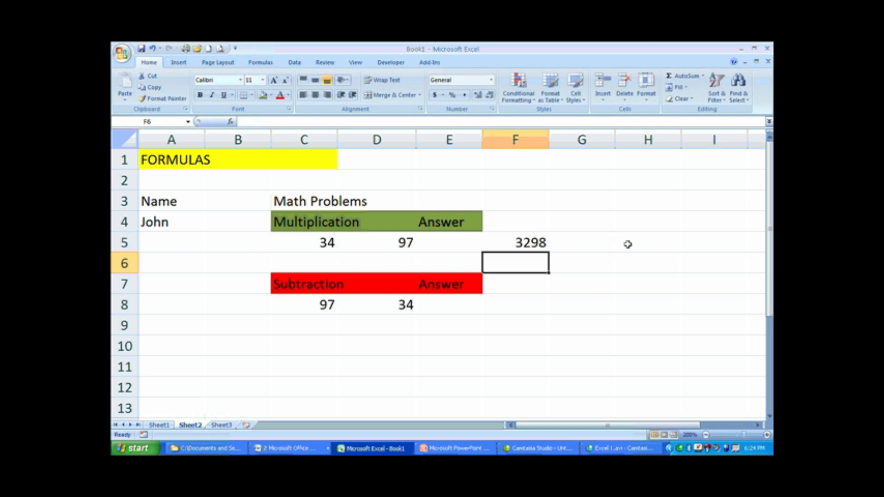
- Try the formula =C8-D8 in cell F8 for the Subtraction problem and clear it again
{"action": "left_click", "coordinate": [524, 308]}
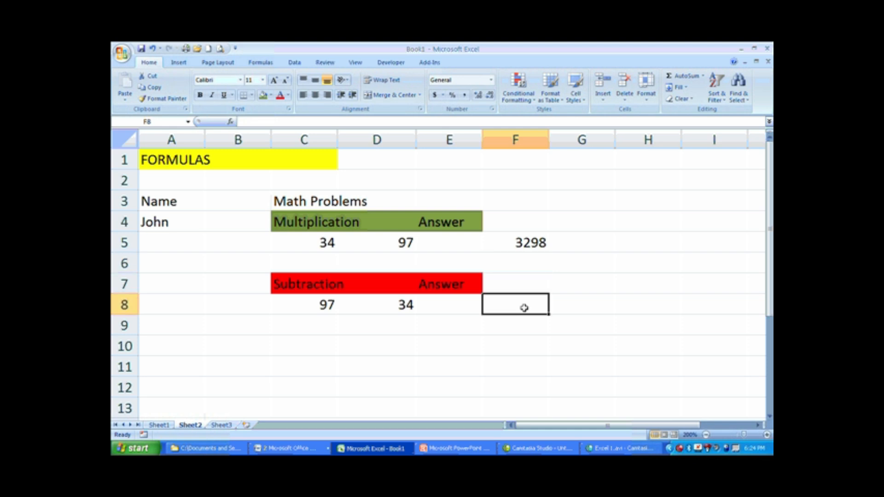
{"action": "type", "text": "="}
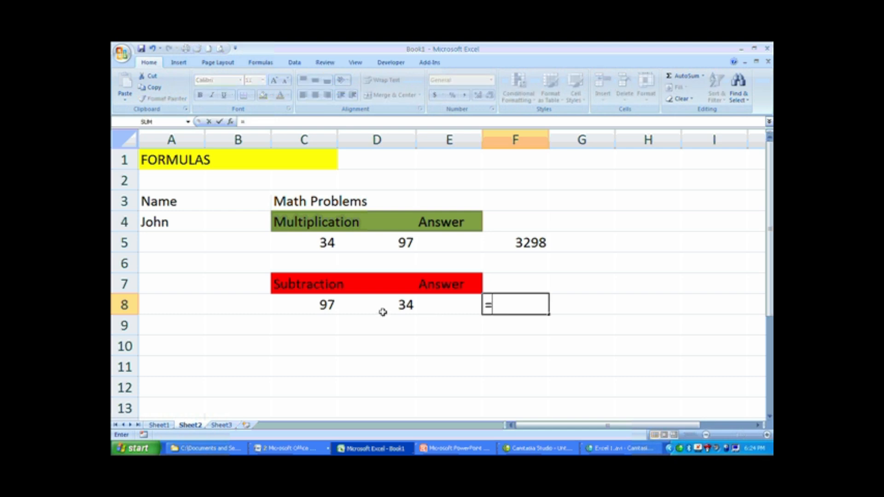
{"action": "left_click", "coordinate": [318, 307]}
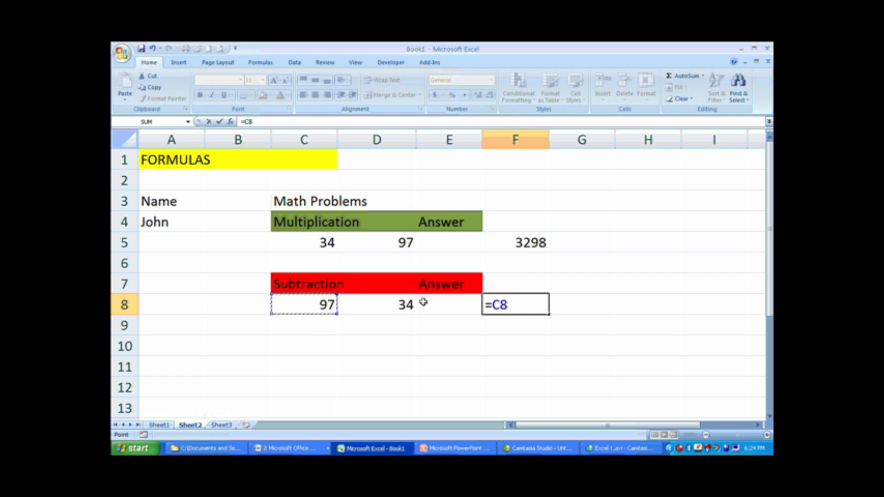
{"action": "type", "text": "-"}
{"action": "left_click", "coordinate": [390, 306]}
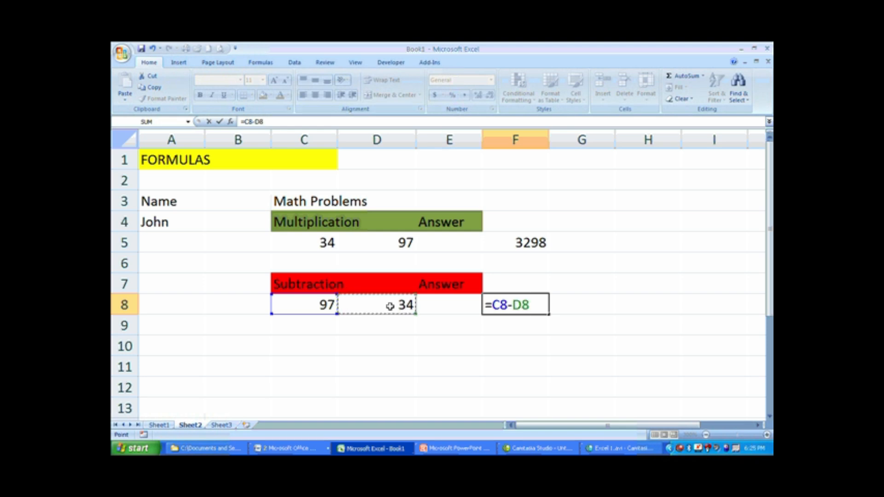
{"action": "key", "text": "Return"}
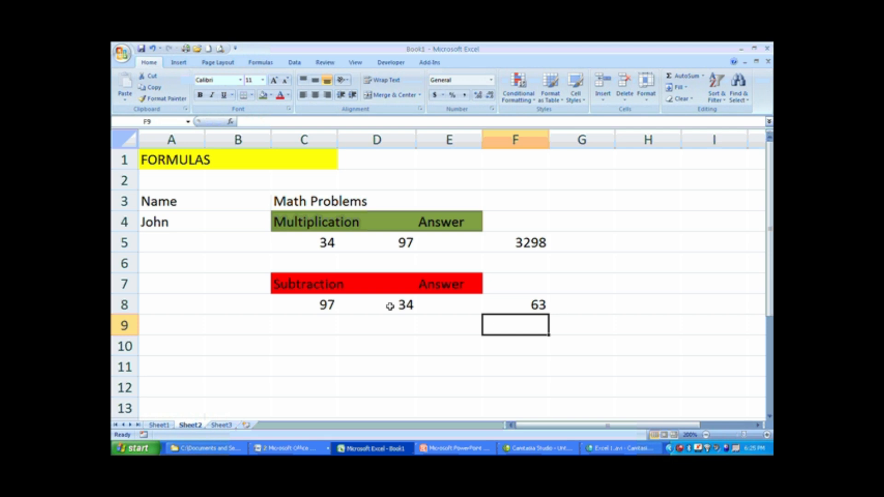
{"action": "left_click", "coordinate": [504, 303]}
{"action": "key", "text": "Delete"}
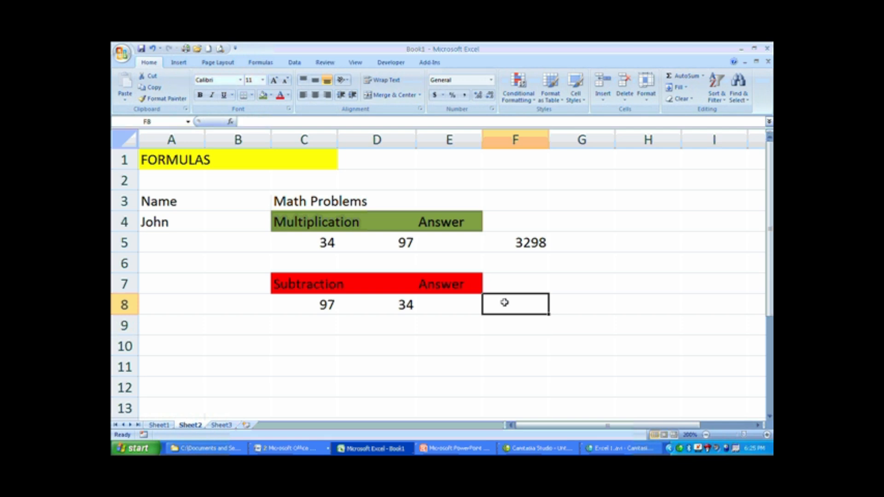
- Enter the formula =C8-D8 in cell D9, directly below the numbers of the Subtraction problem, and review it
{"action": "left_click", "coordinate": [361, 325]}
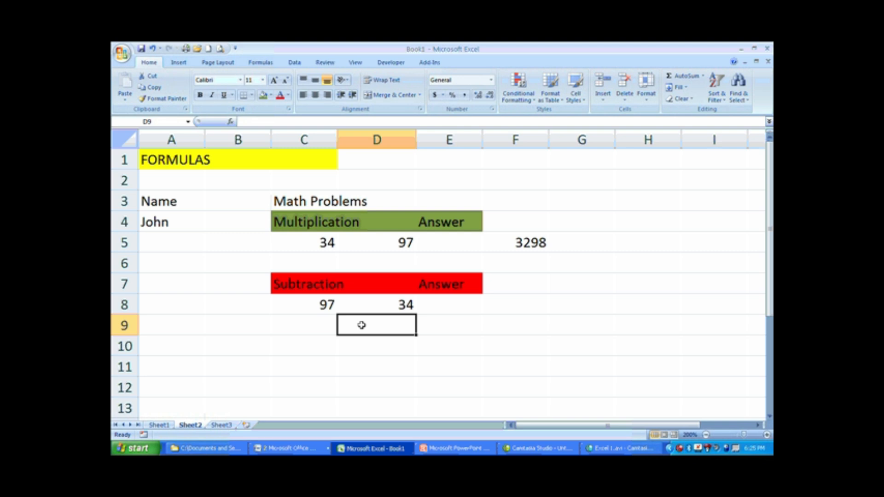
{"action": "type", "text": "="}
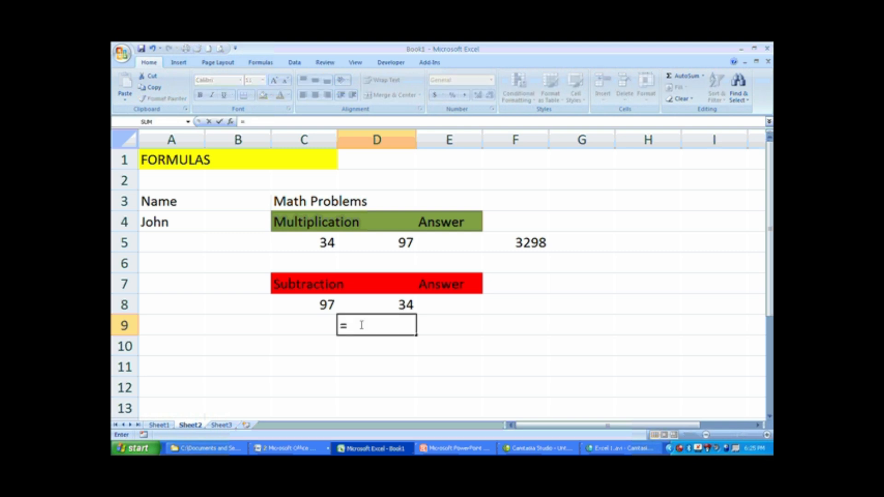
{"action": "left_click", "coordinate": [317, 304]}
{"action": "type", "text": "-"}
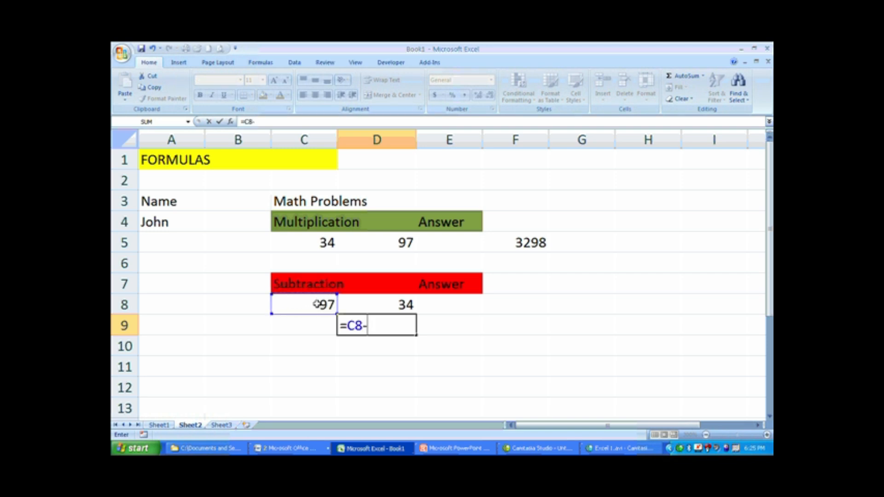
{"action": "left_click", "coordinate": [383, 306]}
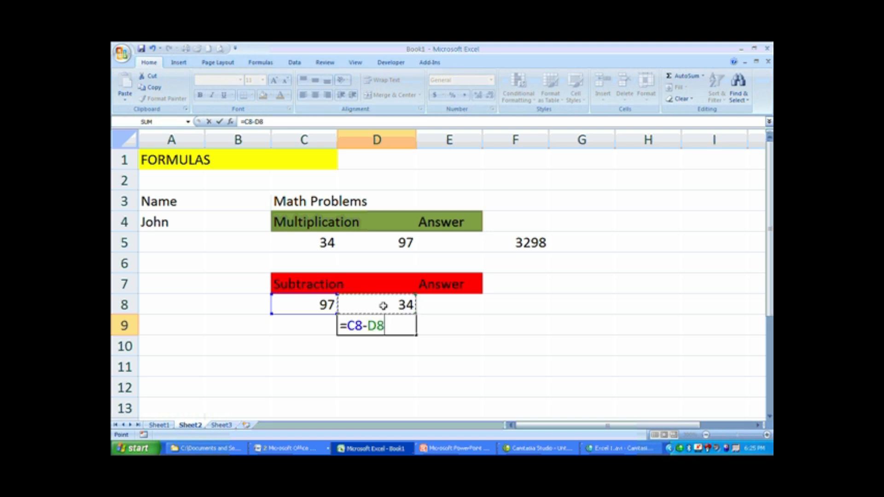
{"action": "key", "text": "Return"}
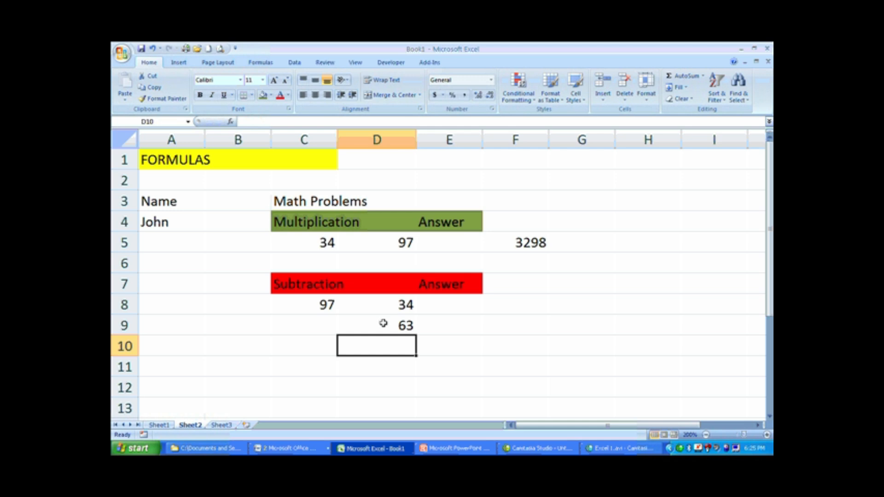
{"action": "left_click", "coordinate": [383, 326]}
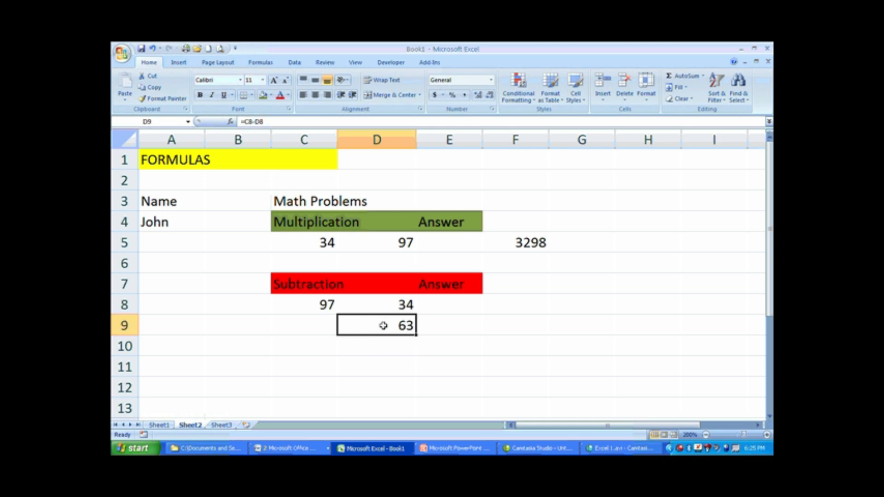
- Change the numbers of the Subtraction problem to 120 in cell C8 and 100 in cell D8
{"action": "left_click", "coordinate": [313, 304]}
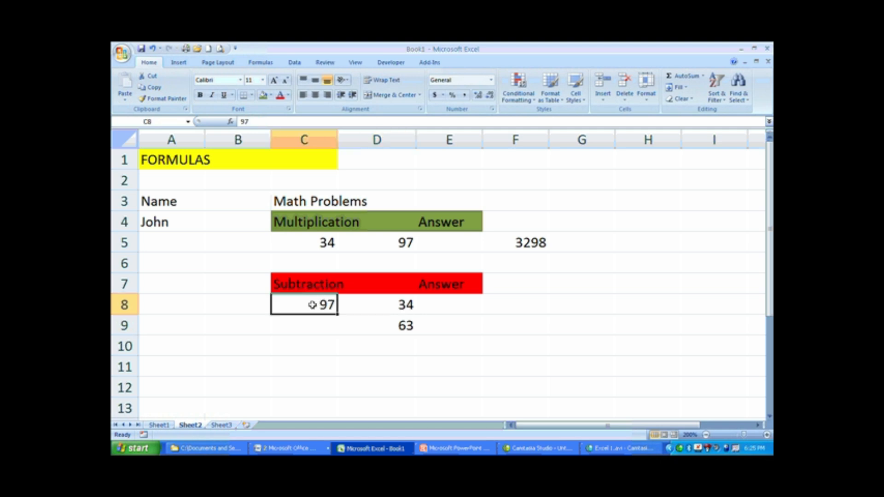
{"action": "type", "text": "120"}
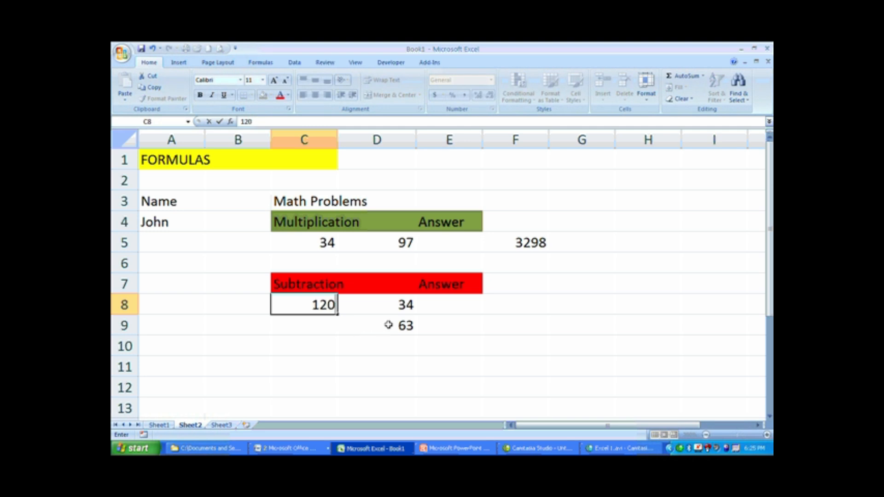
{"action": "key", "text": "Return"}
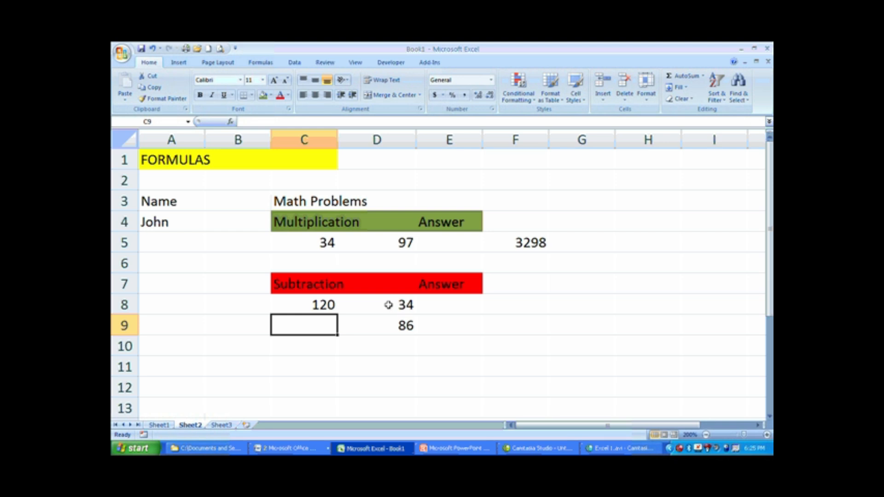
{"action": "left_click", "coordinate": [388, 304]}
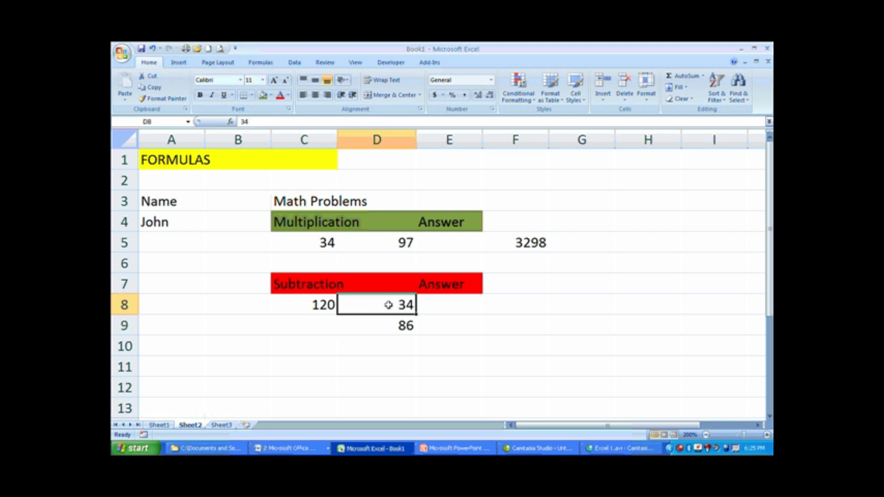
{"action": "type", "text": "100"}
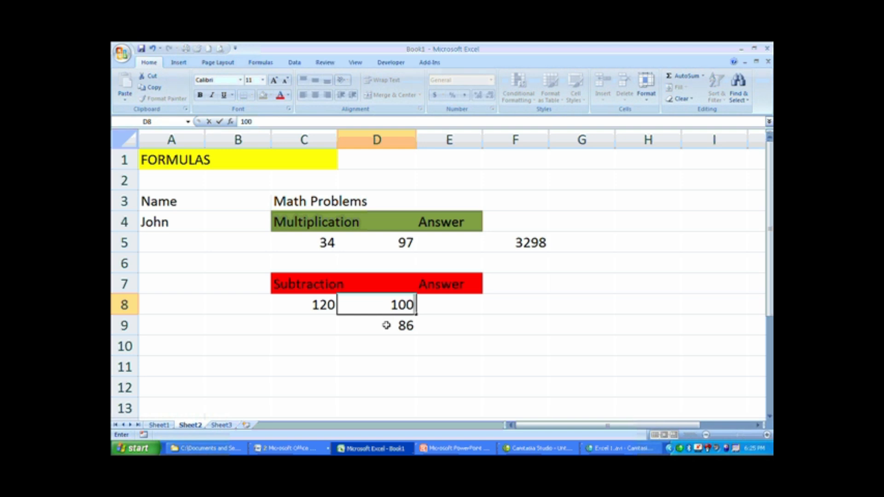
{"action": "key", "text": "Return"}
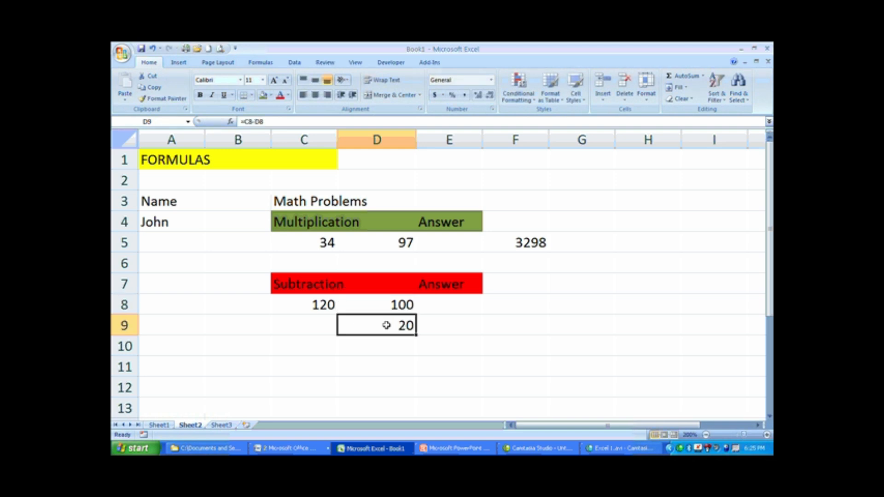
{"action": "left_click", "coordinate": [445, 327]}
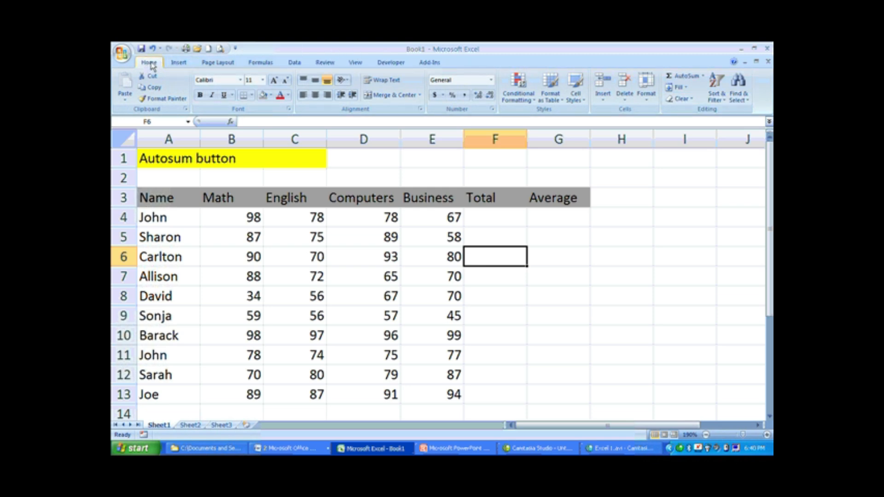
{"action": "left_click", "coordinate": [176, 67]}
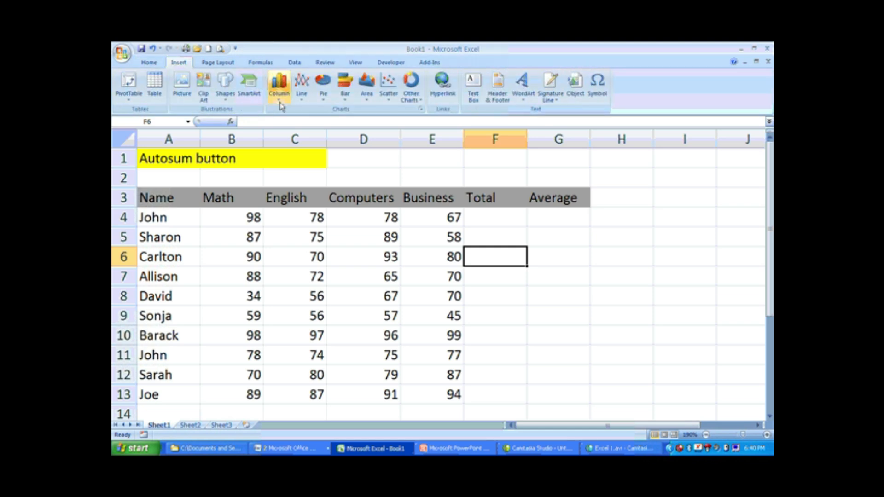
{"action": "left_click", "coordinate": [230, 67]}
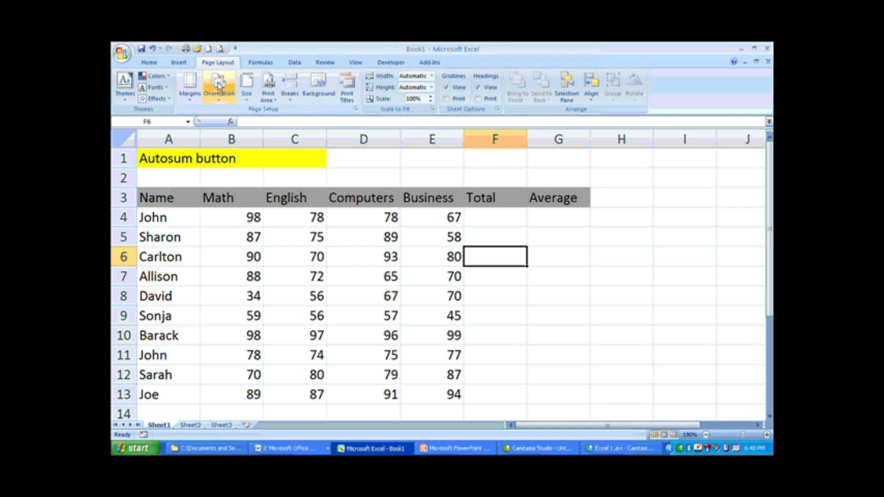
{"action": "left_click", "coordinate": [257, 64]}
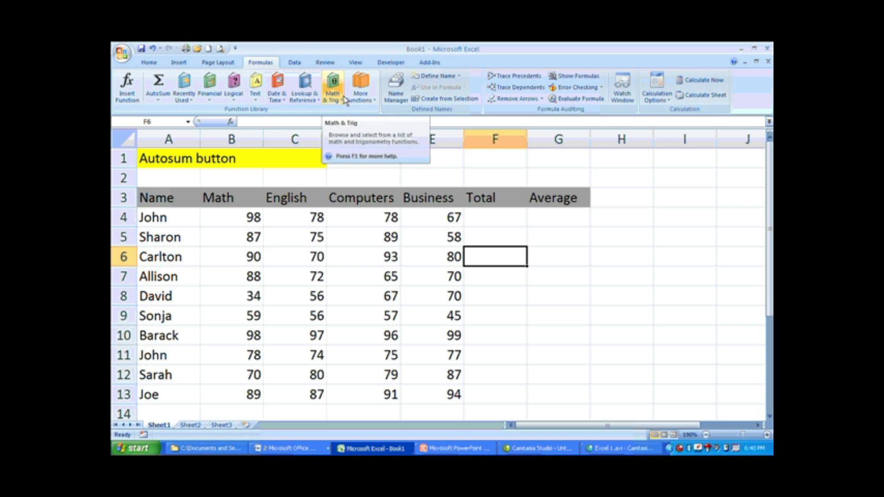
{"action": "left_click", "coordinate": [150, 63]}
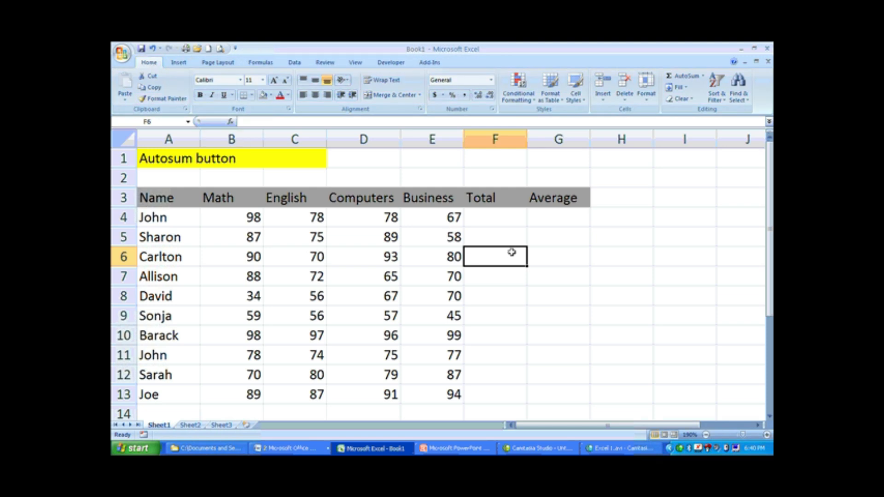
- Enter the formula =B4+C4+D4+E4 in cell F4 to total the four subject scores of row 4
{"action": "left_click", "coordinate": [494, 221]}
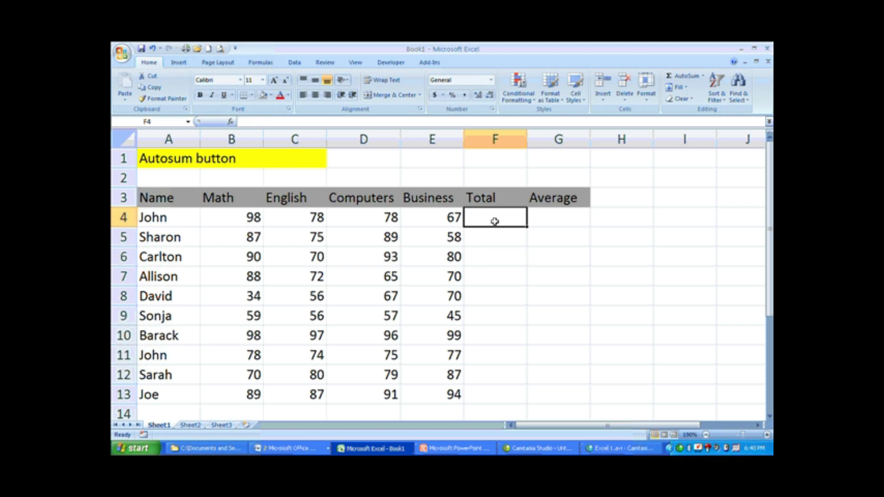
{"action": "type", "text": "="}
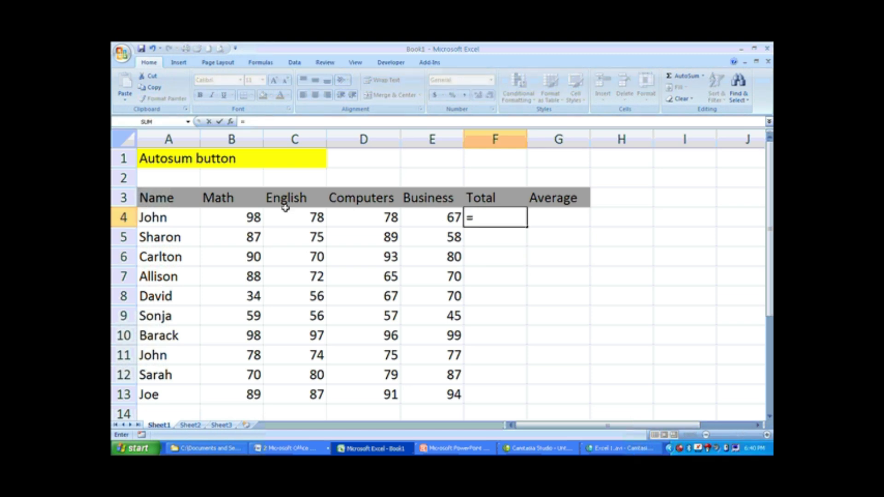
{"action": "left_click", "coordinate": [246, 222]}
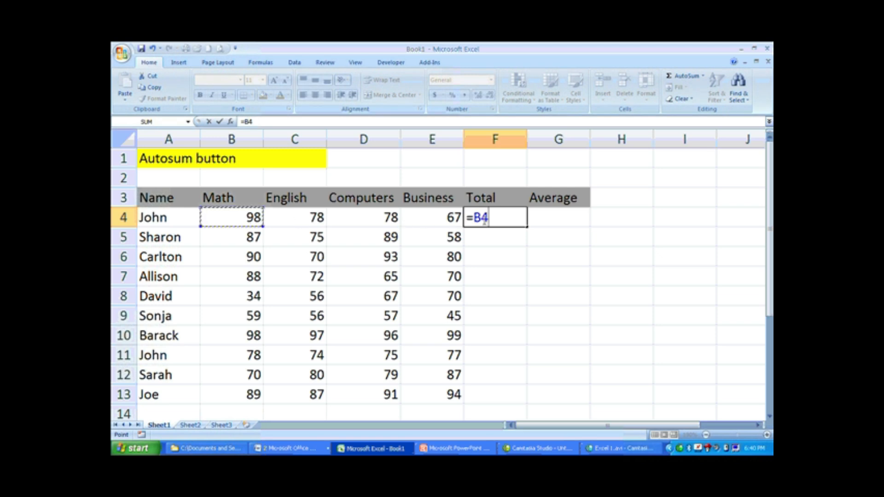
{"action": "type", "text": "+"}
{"action": "left_click", "coordinate": [308, 220]}
{"action": "type", "text": "+"}
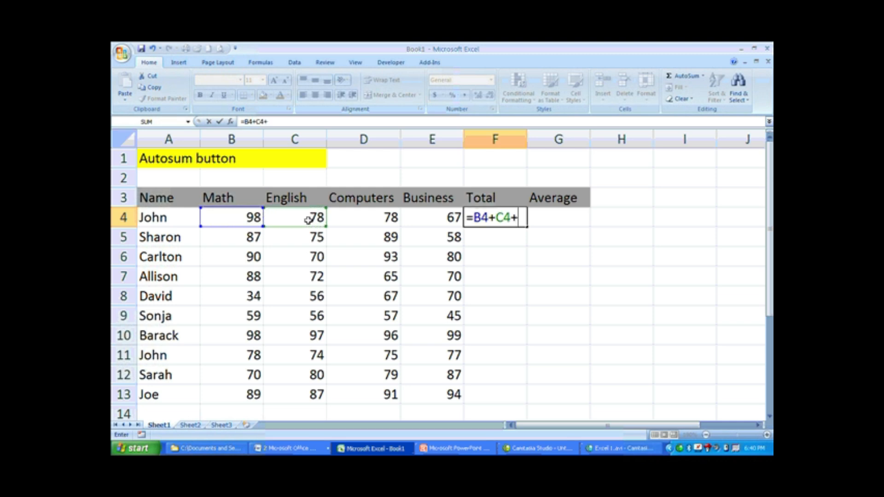
{"action": "left_click", "coordinate": [354, 219]}
{"action": "type", "text": "+"}
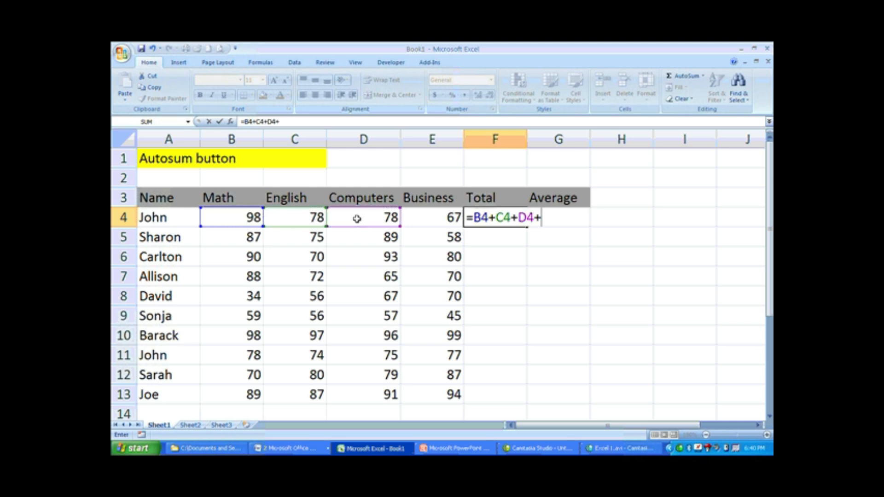
{"action": "left_click", "coordinate": [428, 219]}
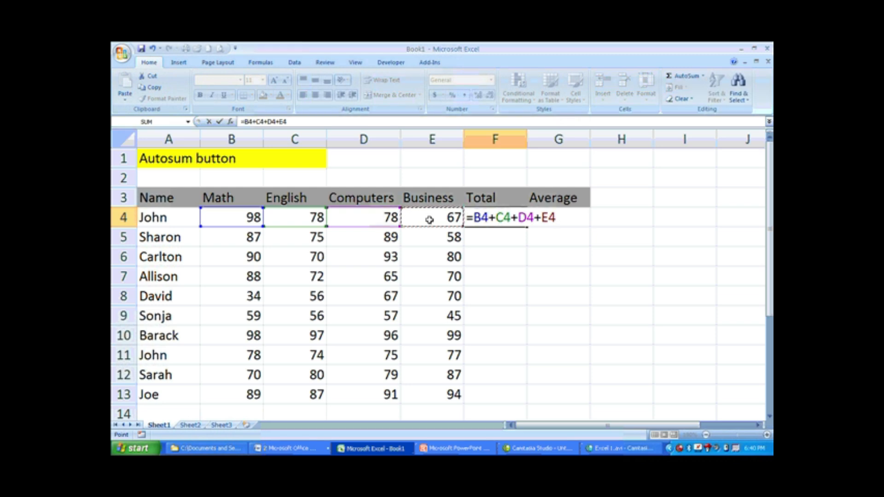
{"action": "key", "text": "Return"}
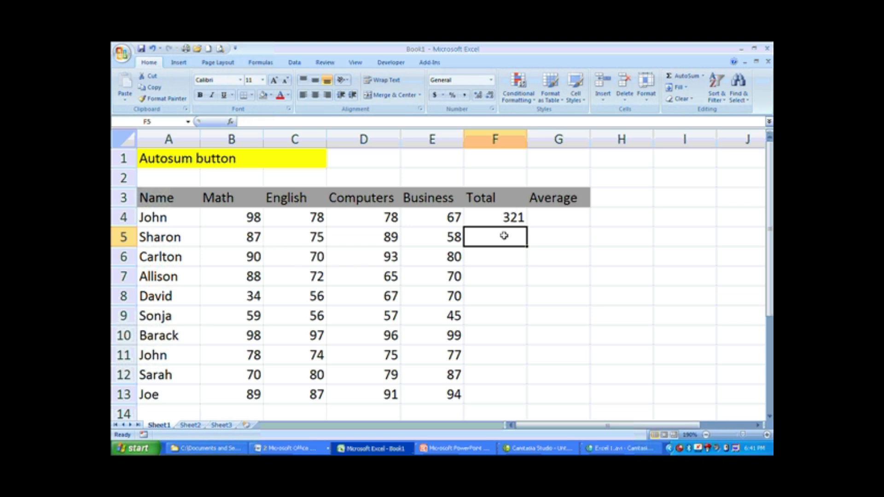
- Total row 5's scores in cell F5 with AutoSum, using the range B5:E5
{"action": "left_click", "coordinate": [682, 79]}
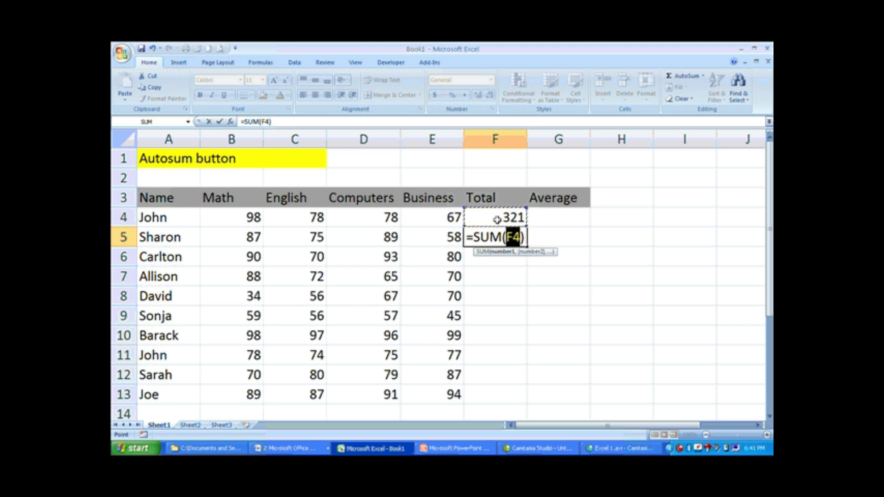
{"action": "left_click", "coordinate": [238, 237]}
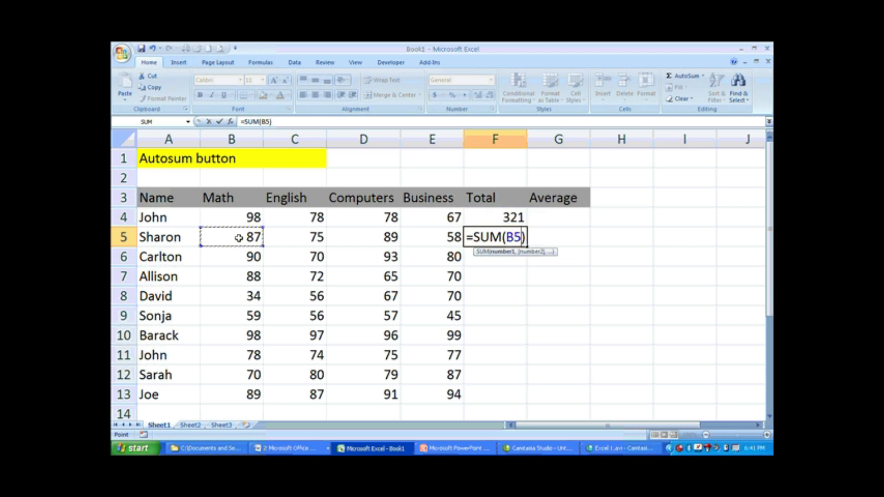
{"action": "left_click_drag", "start_coordinate": [251, 236], "coordinate": [412, 235]}
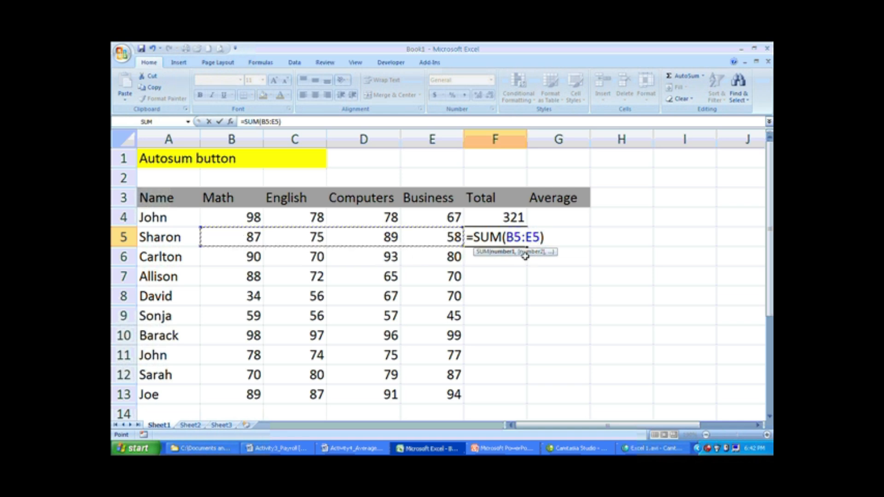
{"action": "key", "text": "Return"}
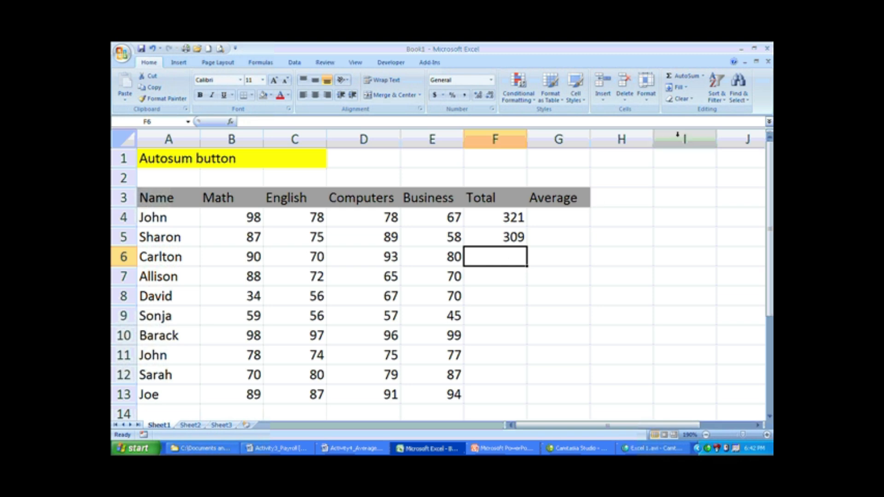
- Total the scores of rows 6 and 7 in cells F6 and F7 with AutoSum, using the ranges B6:E6 and B7:E7
{"action": "left_click", "coordinate": [682, 78]}
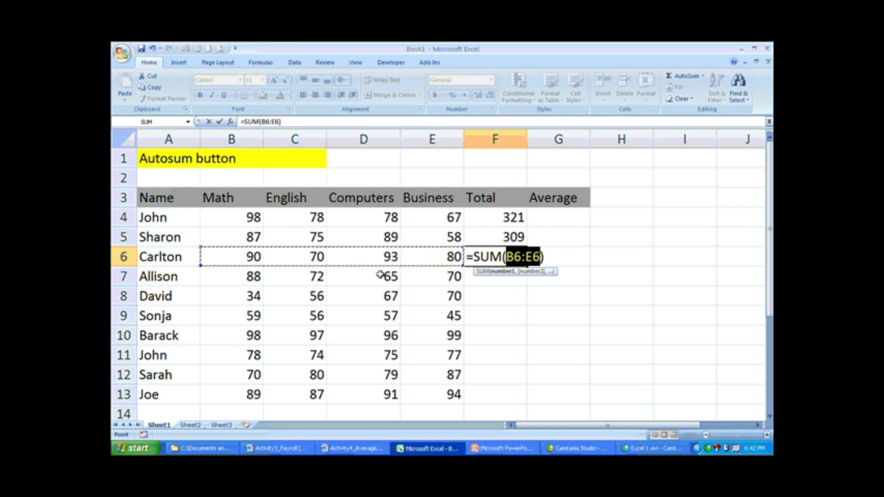
{"action": "key", "text": "Return"}
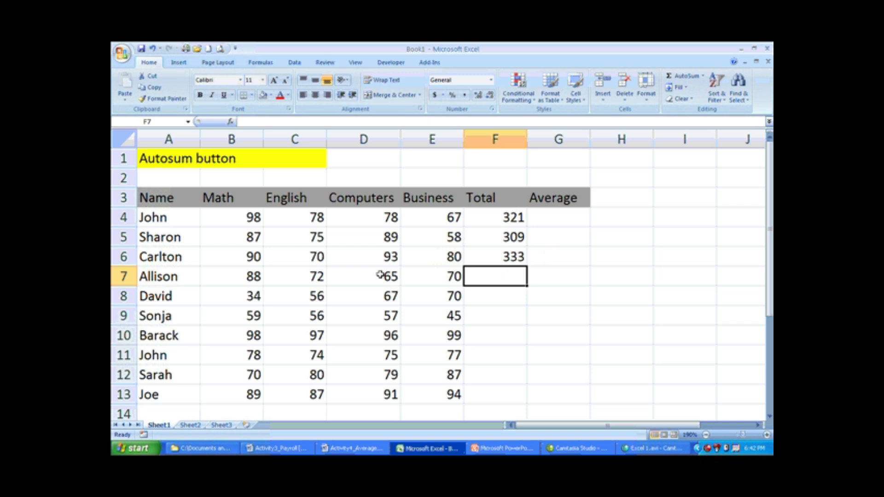
{"action": "left_click", "coordinate": [681, 80]}
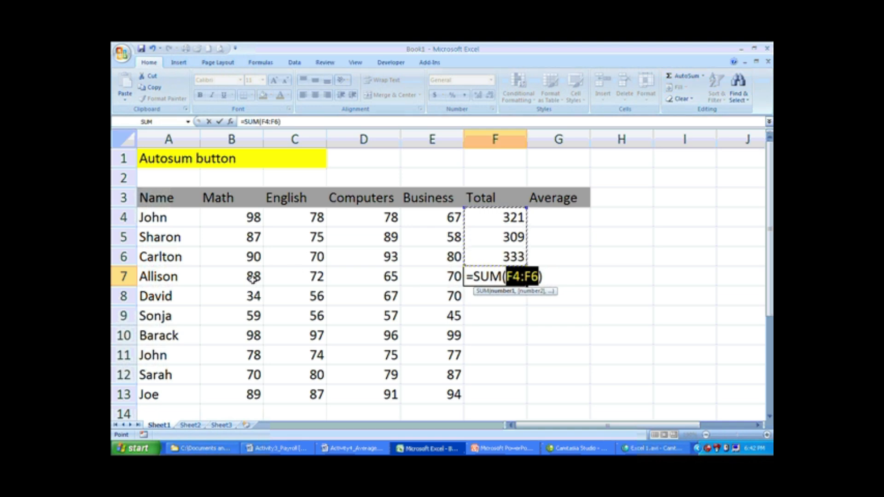
{"action": "left_click_drag", "start_coordinate": [253, 277], "coordinate": [412, 276]}
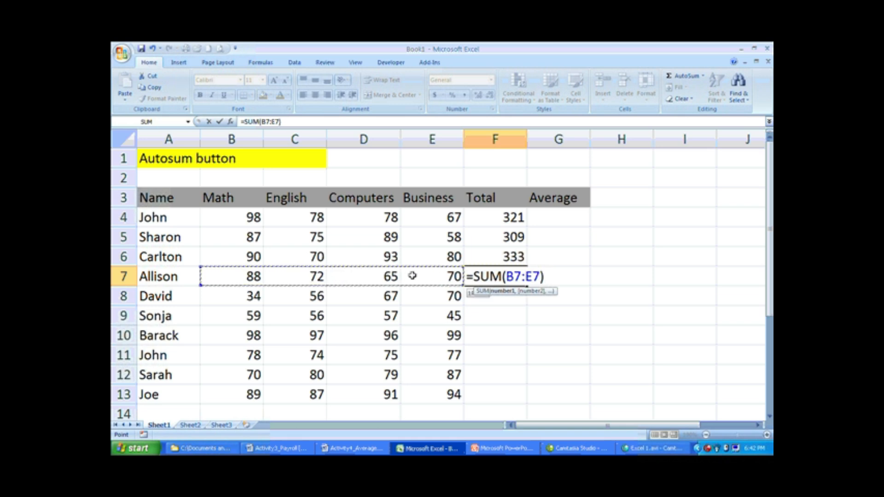
{"action": "key", "text": "Return"}
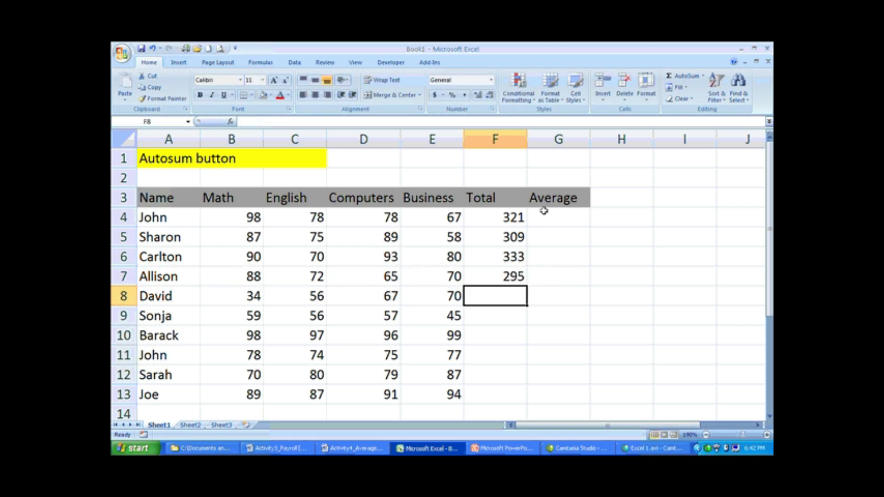
- Total the scores of rows 8 and 9 in cells F8 and F9 with AutoSum, using the ranges B8:E8 and B9:E9
{"action": "left_click", "coordinate": [681, 79]}
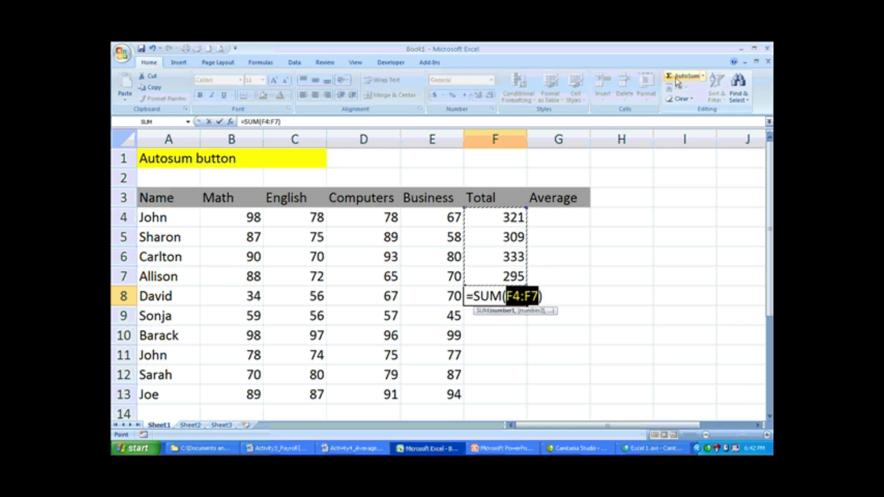
{"action": "left_click", "coordinate": [248, 296]}
{"action": "left_click_drag", "start_coordinate": [249, 296], "coordinate": [421, 291]}
{"action": "key", "text": "Return"}
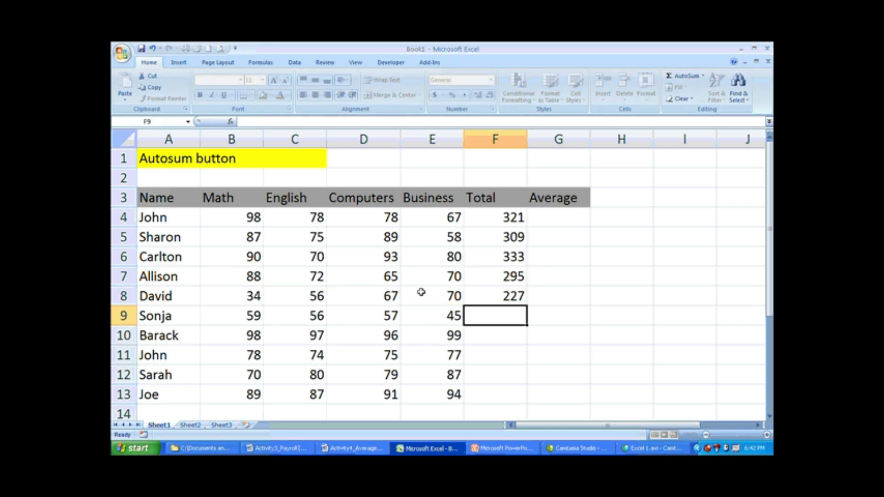
{"action": "left_click", "coordinate": [686, 78]}
{"action": "left_click_drag", "start_coordinate": [254, 317], "coordinate": [414, 317]}
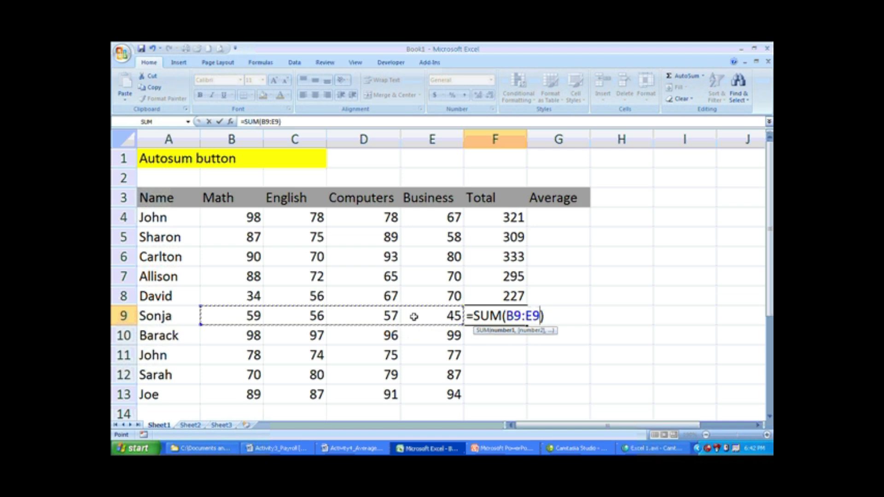
{"action": "key", "text": "Return"}
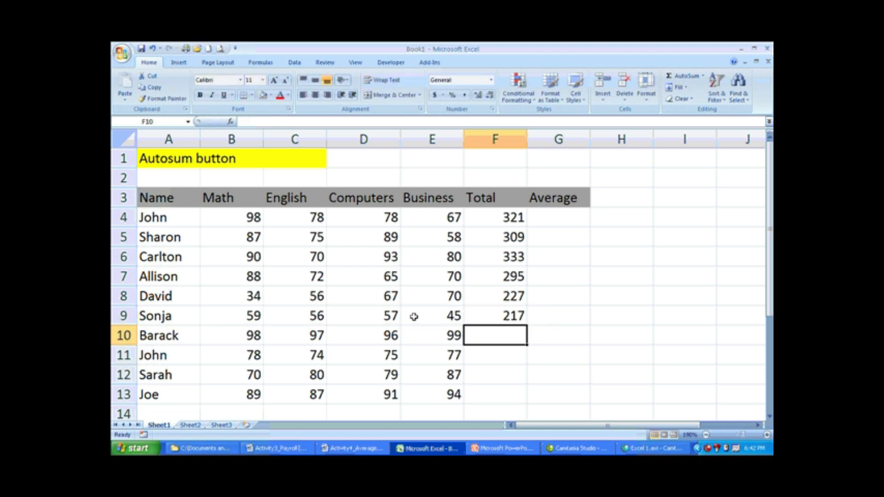
- Total the scores of rows 10 and 11 in cells F10 and F11 with AutoSum, using the ranges B10:E10 and B11:E11
{"action": "left_click", "coordinate": [683, 77]}
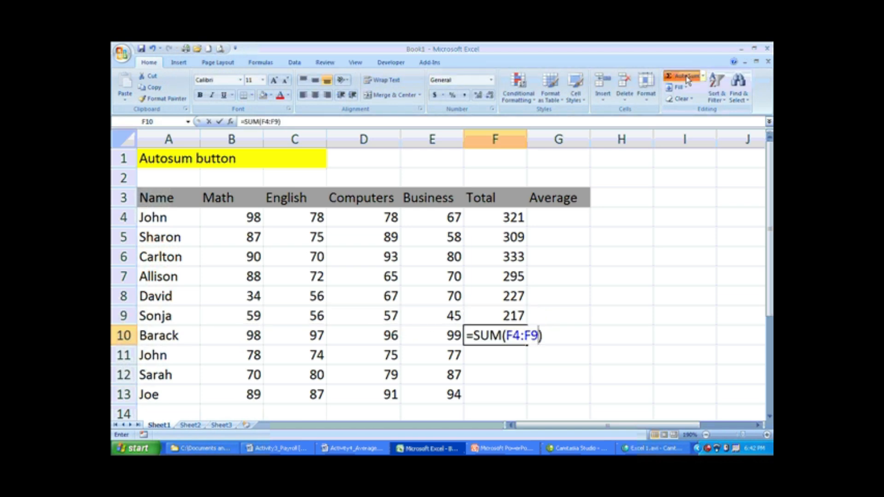
{"action": "left_click", "coordinate": [236, 338]}
{"action": "left_click_drag", "start_coordinate": [236, 338], "coordinate": [409, 332]}
{"action": "key", "text": "Return"}
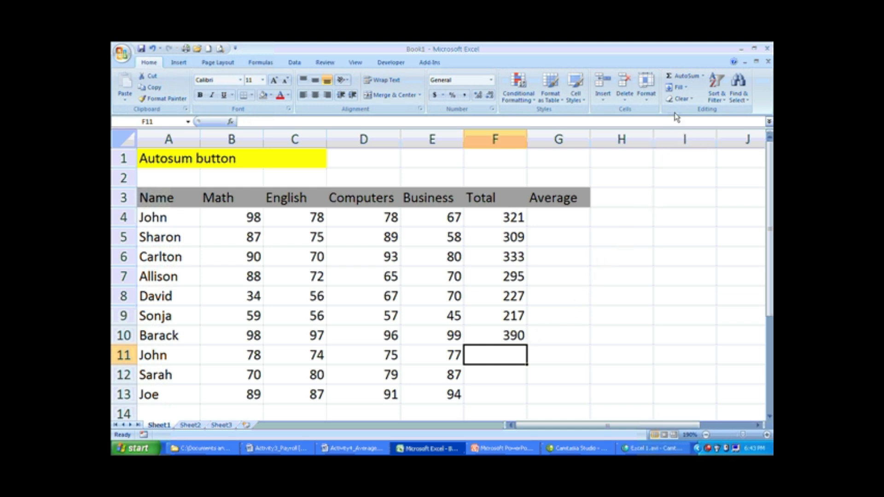
{"action": "left_click", "coordinate": [680, 78]}
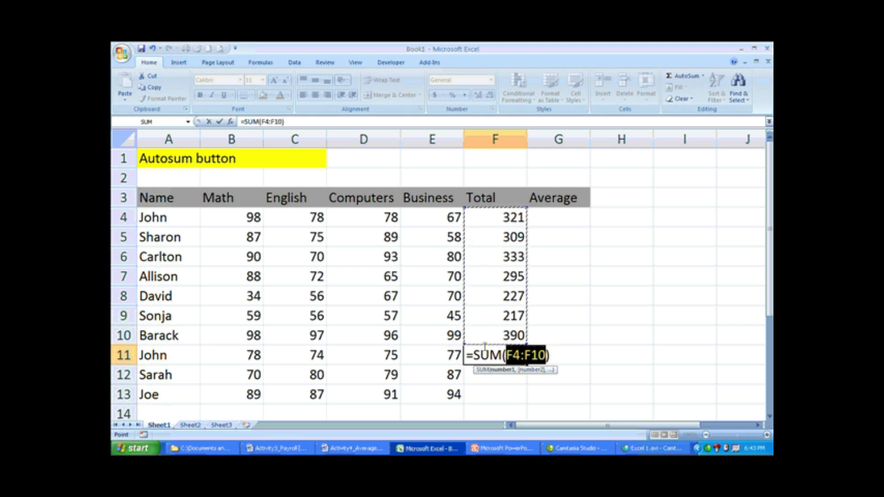
{"action": "left_click", "coordinate": [248, 356]}
{"action": "left_click_drag", "start_coordinate": [248, 356], "coordinate": [405, 355]}
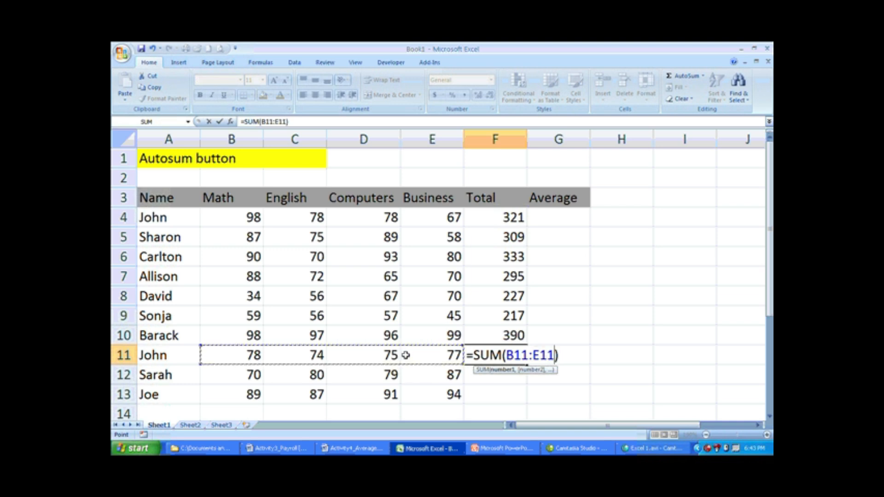
{"action": "key", "text": "Return"}
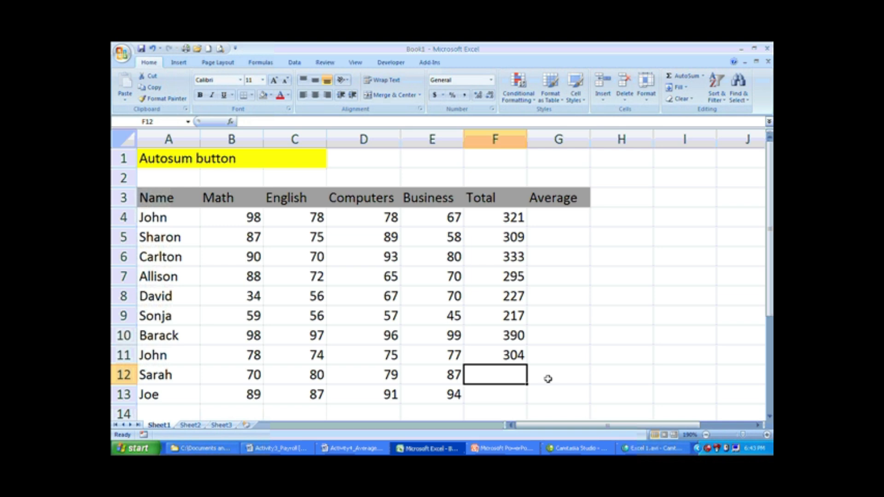
- Total the scores of rows 12 and 13 in cells F12 and F13 with AutoSum, using the ranges B12:E12 and B13:E13
{"action": "left_click", "coordinate": [683, 76]}
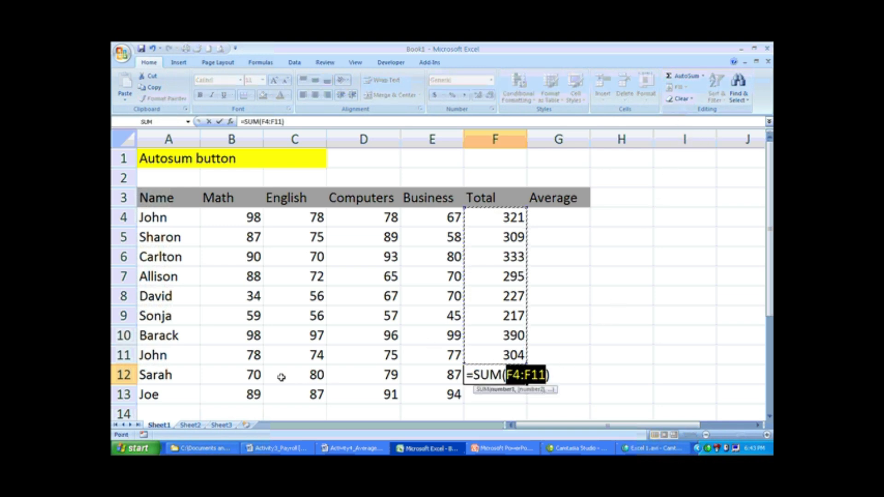
{"action": "left_click_drag", "start_coordinate": [241, 374], "coordinate": [420, 375]}
{"action": "key", "text": "Return"}
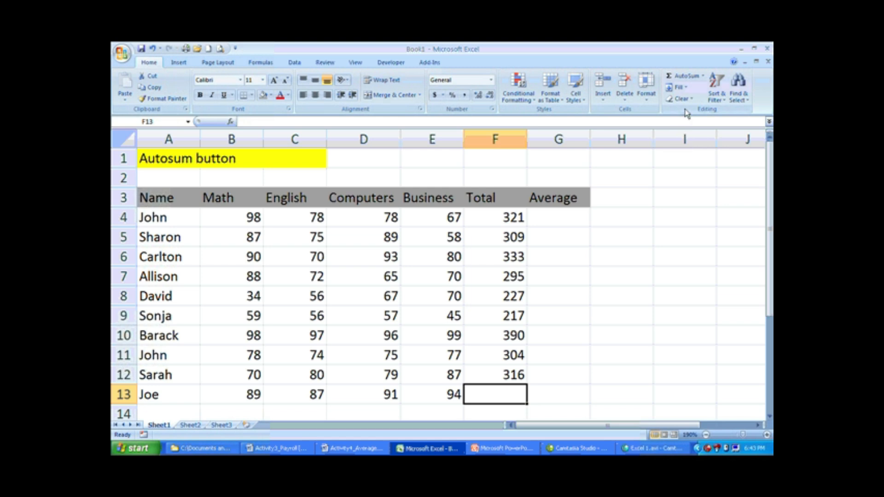
{"action": "left_click", "coordinate": [682, 78]}
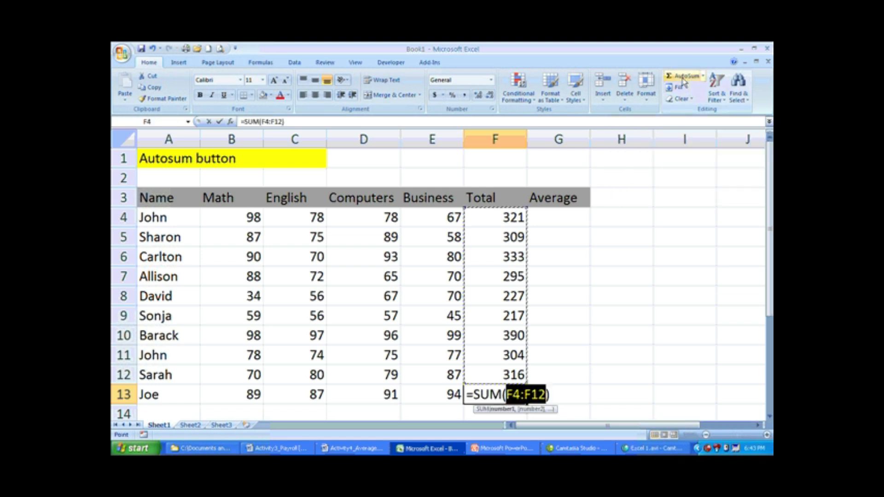
{"action": "left_click_drag", "start_coordinate": [241, 395], "coordinate": [412, 396]}
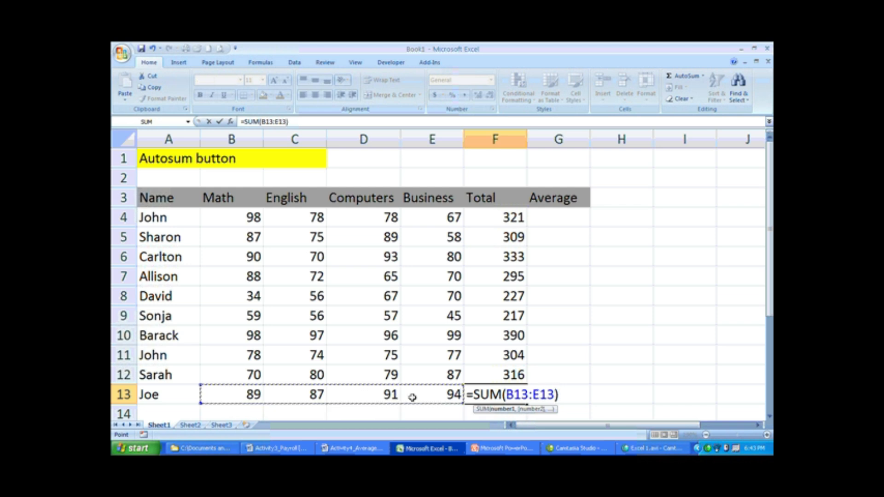
{"action": "key", "text": "Return"}
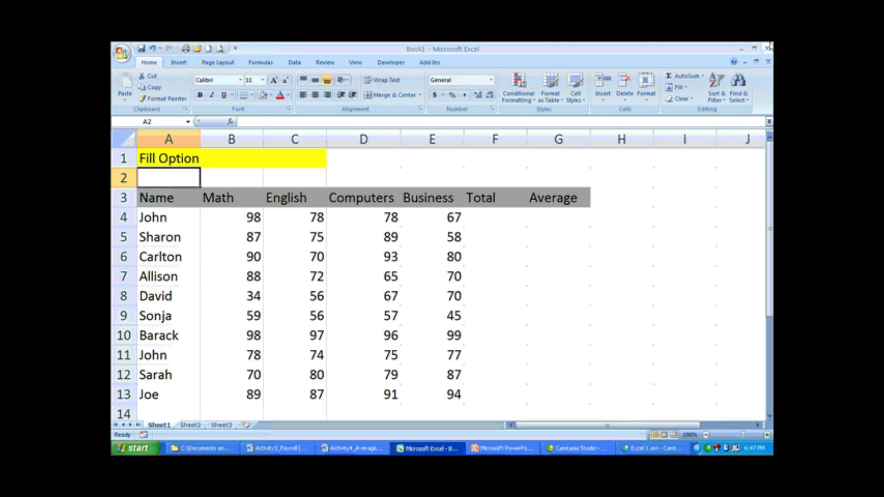
- On the Fill Option sheet, enter the formula =B4+C4+D4+E4 in cell F4 to total row 4's four subject scores
{"action": "left_click", "coordinate": [500, 215]}
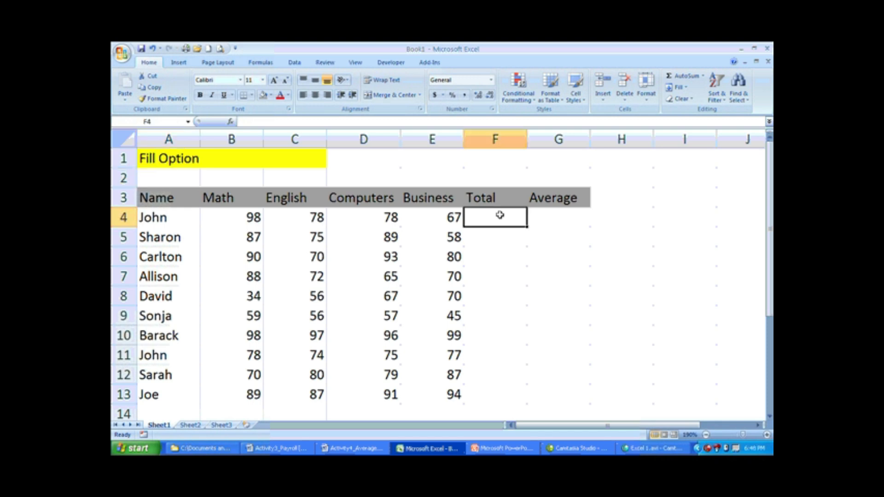
{"action": "left_click", "coordinate": [556, 228]}
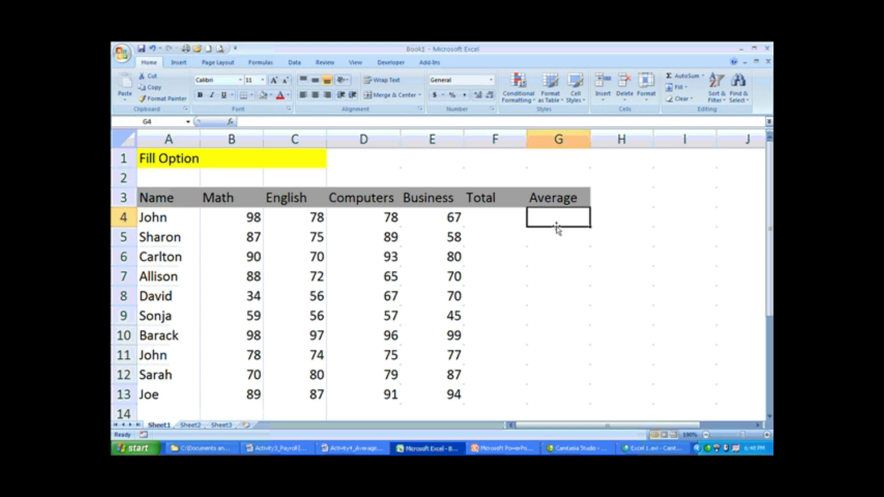
{"action": "left_click", "coordinate": [505, 216]}
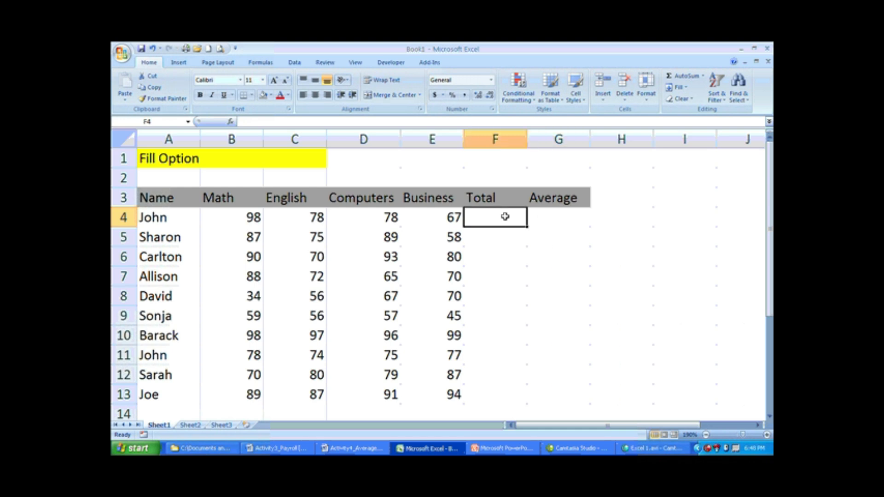
{"action": "type", "text": "="}
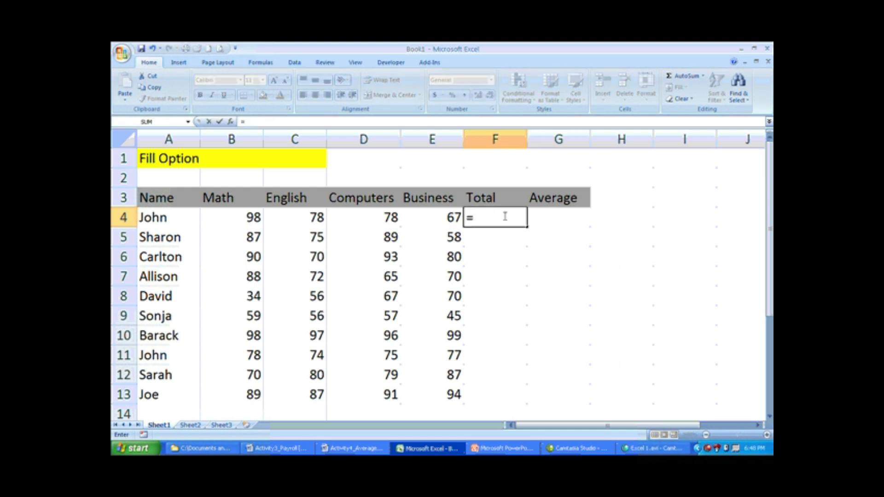
{"action": "left_click", "coordinate": [242, 223]}
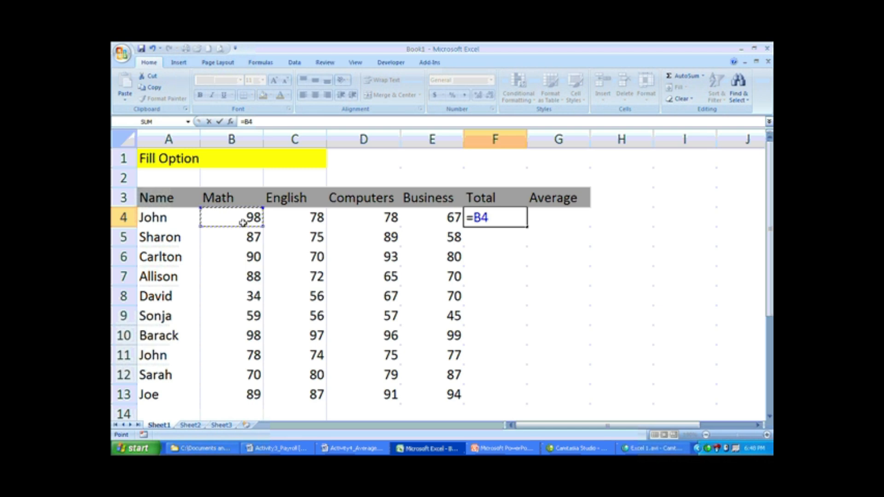
{"action": "type", "text": "+"}
{"action": "left_click", "coordinate": [294, 219]}
{"action": "type", "text": "+"}
{"action": "left_click", "coordinate": [358, 222]}
{"action": "type", "text": "+"}
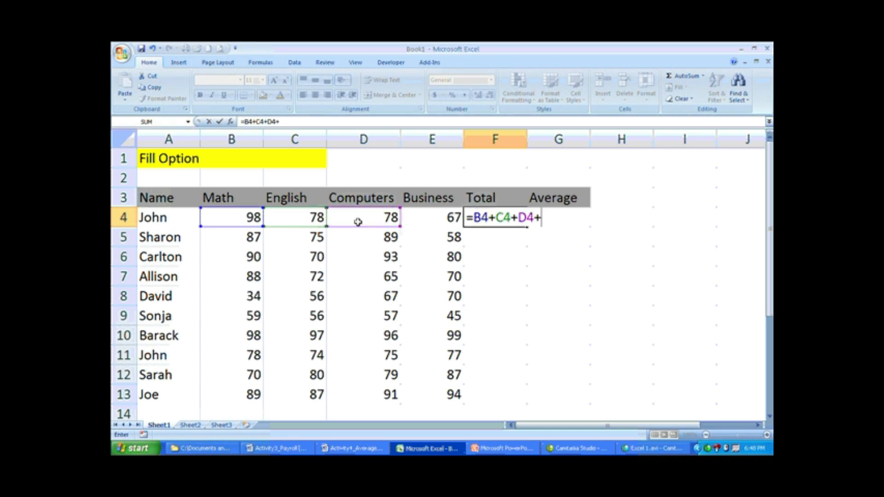
{"action": "left_click", "coordinate": [432, 216]}
{"action": "type", "text": "+"}
{"action": "key", "text": "BackSpace"}
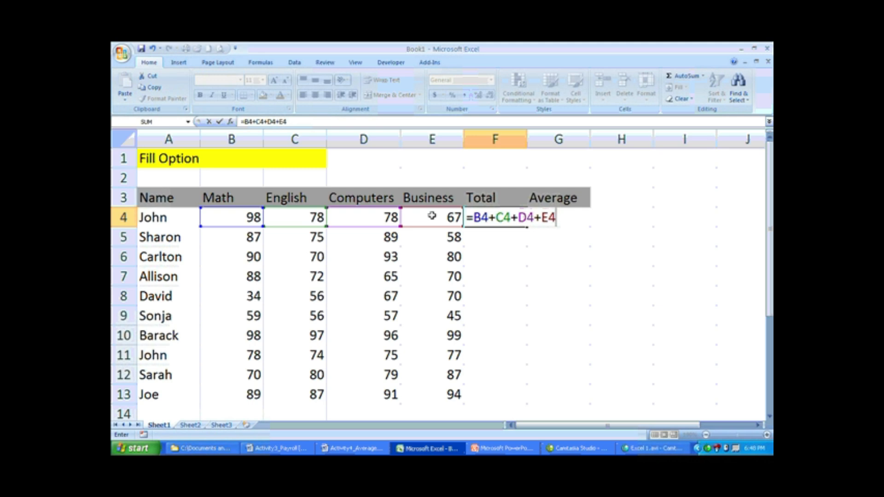
{"action": "key", "text": "Return"}
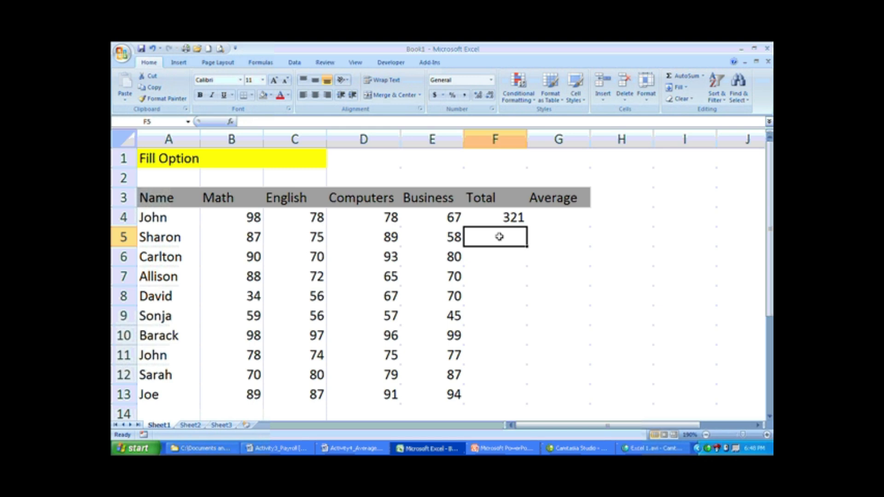
{"action": "key", "text": "Return"}
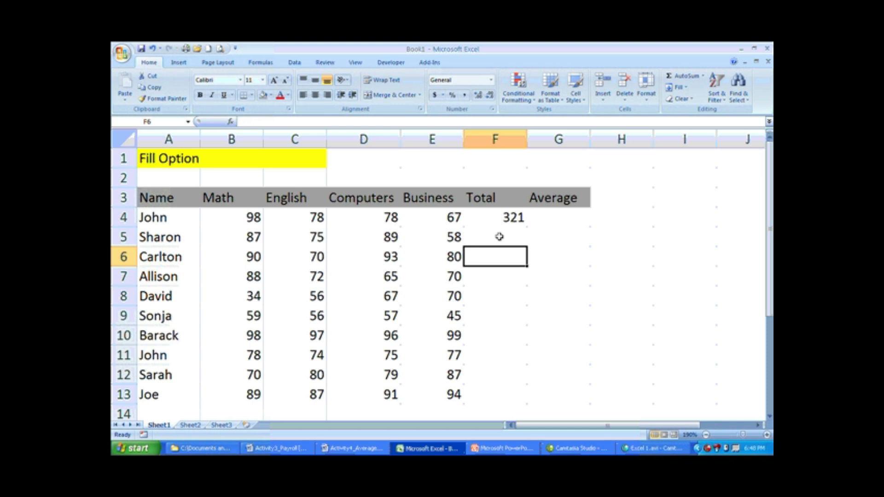
{"action": "key", "text": "Return"}
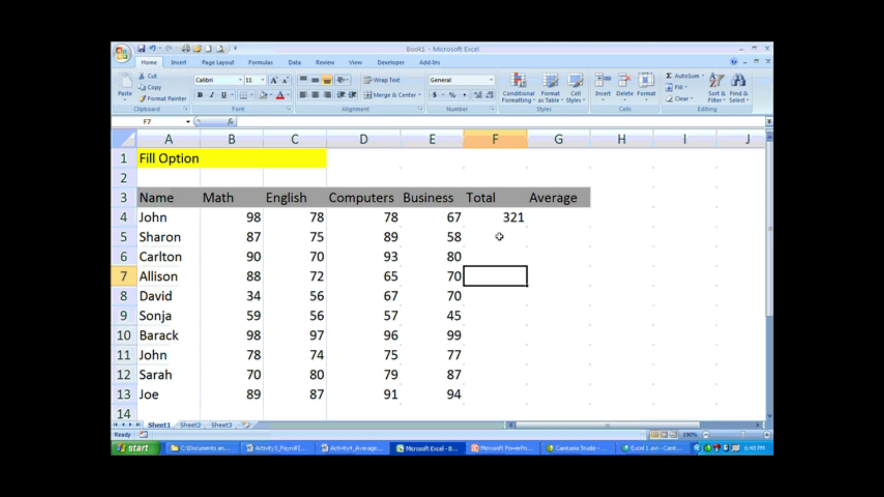
{"action": "key", "text": "Up"}
{"action": "key", "text": "Up"}
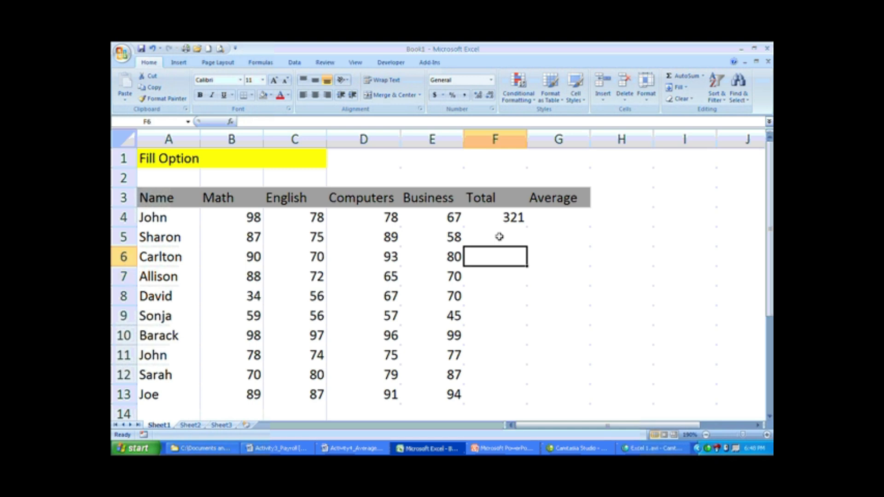
{"action": "key", "text": "Up"}
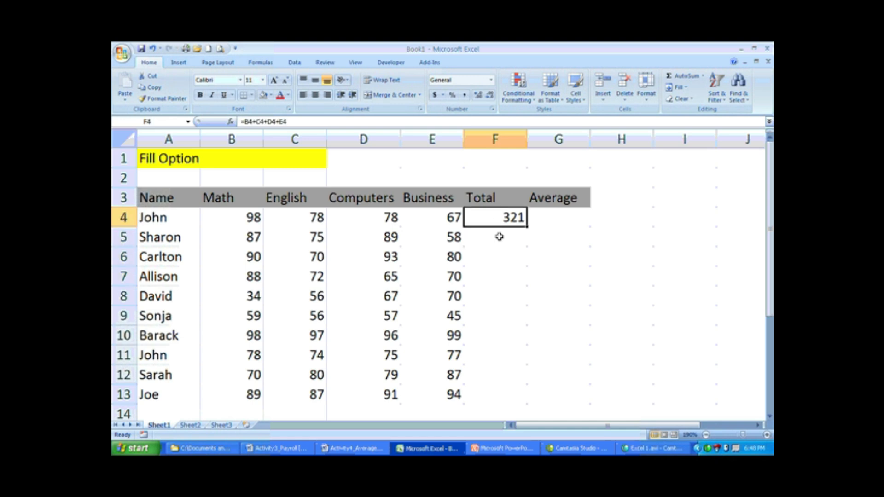
{"action": "left_click", "coordinate": [499, 237]}
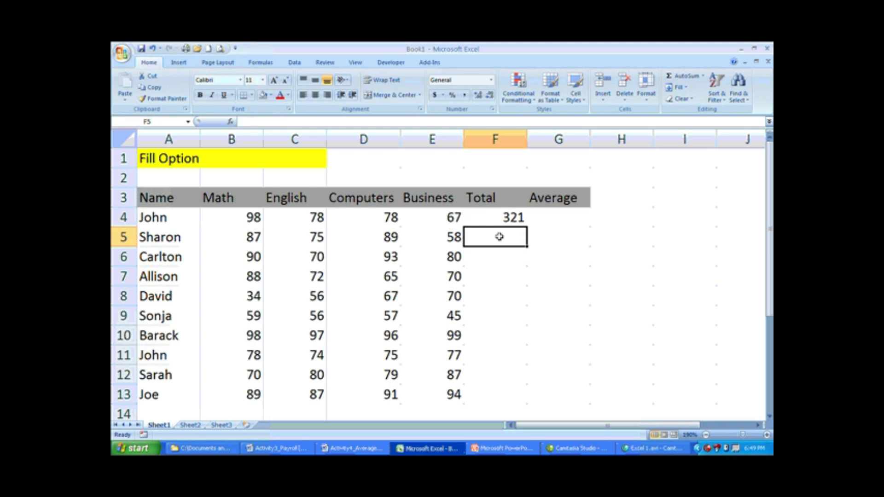
{"action": "key", "text": "Up"}
{"action": "left_click", "coordinate": [499, 236]}
{"action": "key", "text": "Down"}
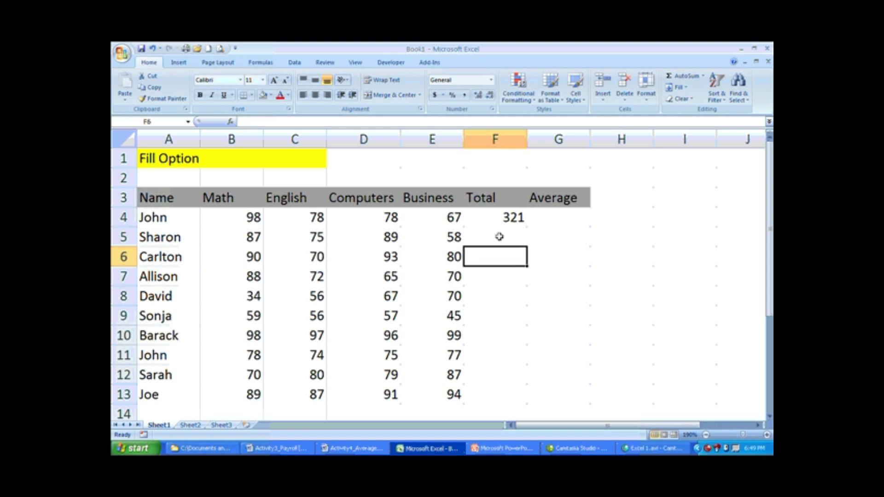
{"action": "key", "text": "Down"}
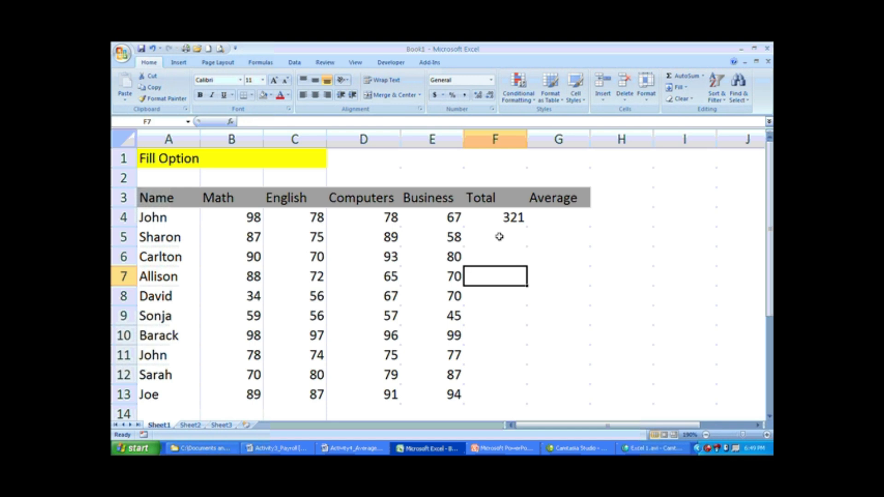
{"action": "key", "text": "Down"}
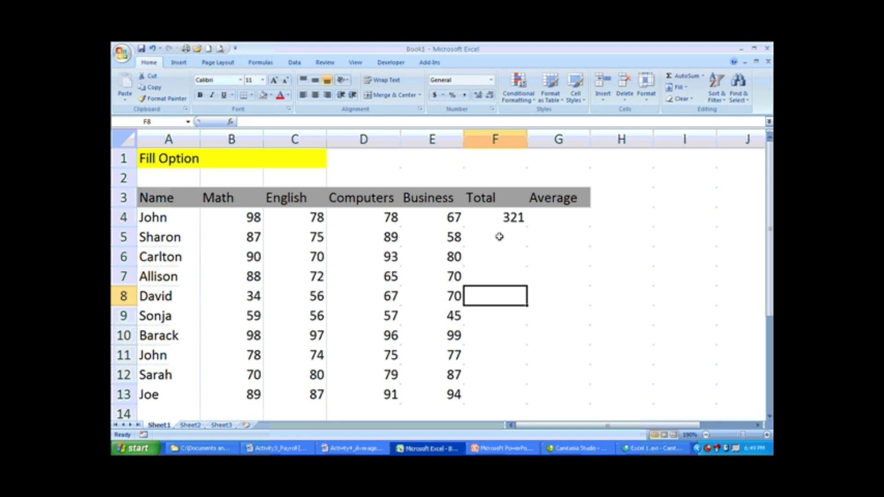
- Copy the total formula in cell F4 down through F13 using the Fill Down option
{"action": "key", "text": "Down"}
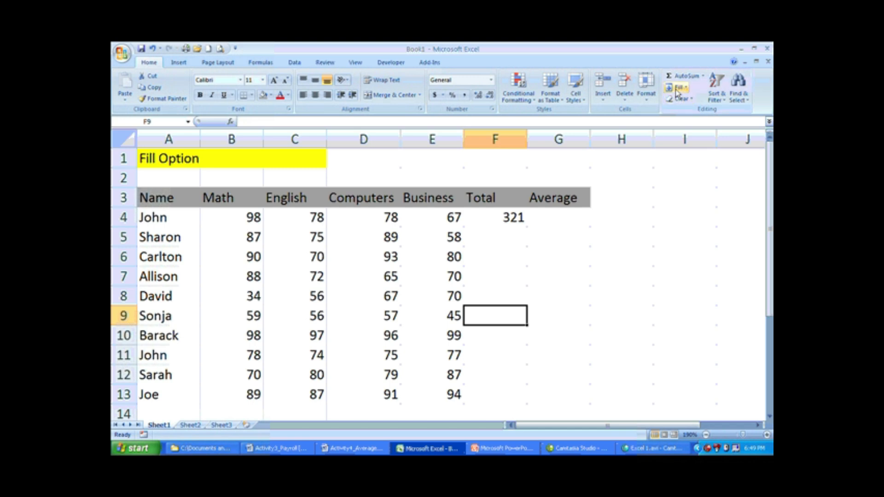
{"action": "left_click", "coordinate": [507, 220]}
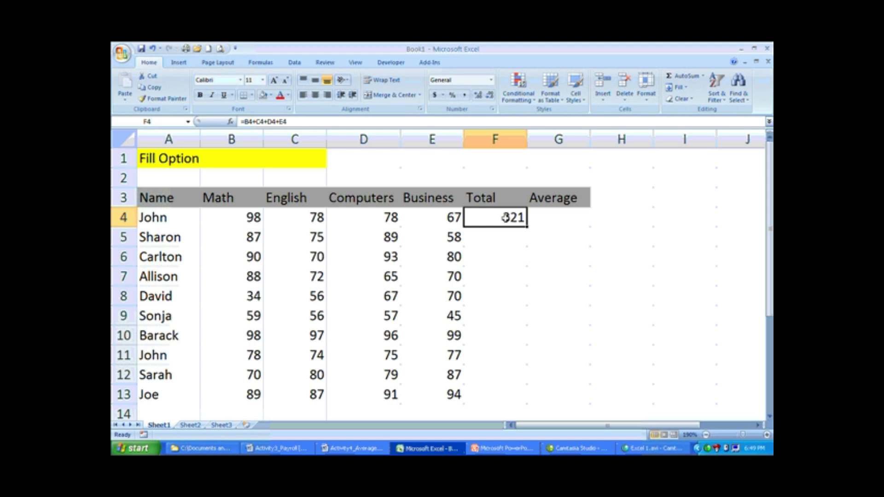
{"action": "left_click_drag", "start_coordinate": [505, 217], "coordinate": [492, 392]}
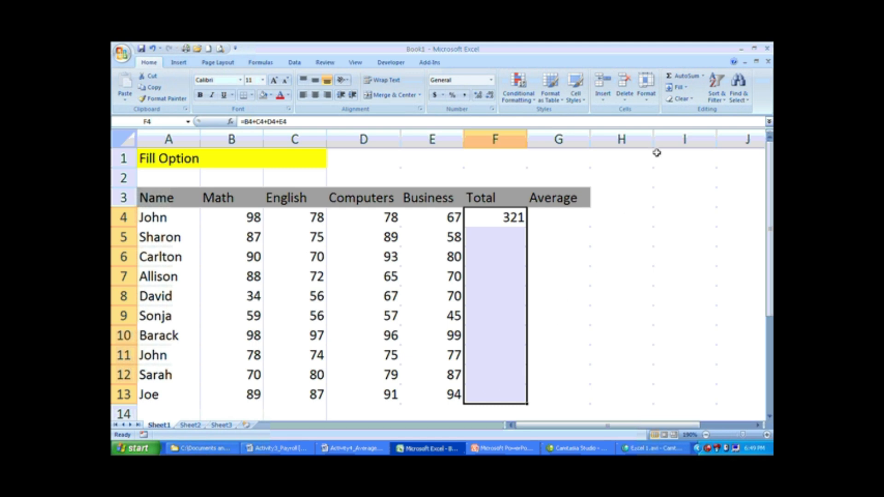
{"action": "left_click", "coordinate": [677, 88]}
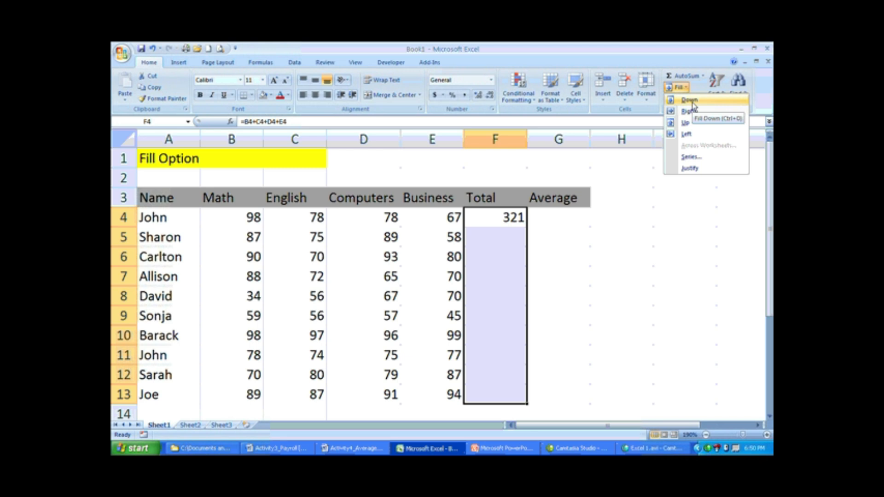
{"action": "left_click", "coordinate": [691, 104]}
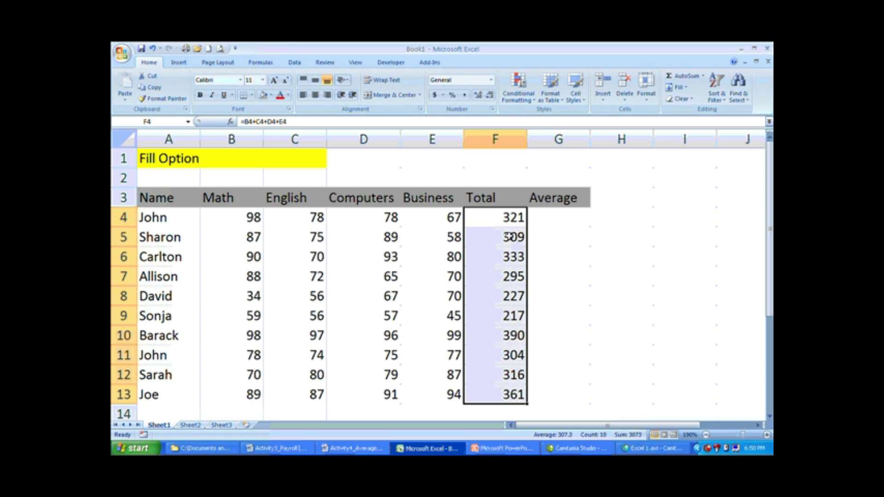
- Examine the copied total formulas cell by cell from F5 to F13, and compare them with the original in F4
{"action": "left_click", "coordinate": [509, 237]}
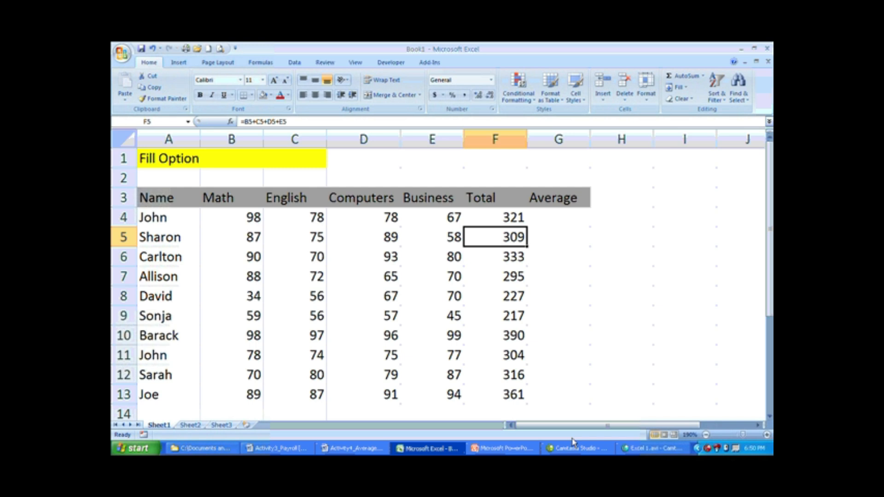
{"action": "key", "text": "Down"}
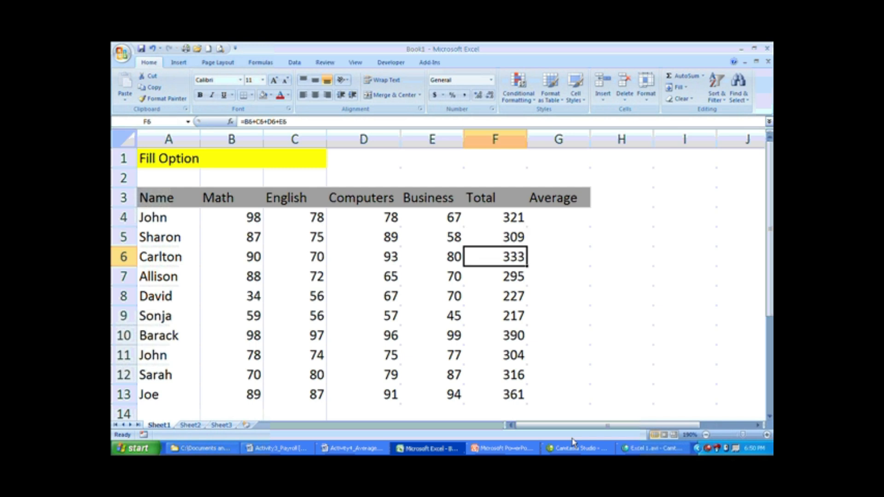
{"action": "key", "text": "Down"}
{"action": "key", "text": "Down"}
{"action": "key", "text": "Down"}
{"action": "key", "text": "Down"}
{"action": "key", "text": "Down"}
{"action": "key", "text": "Down"}
{"action": "key", "text": "Down"}
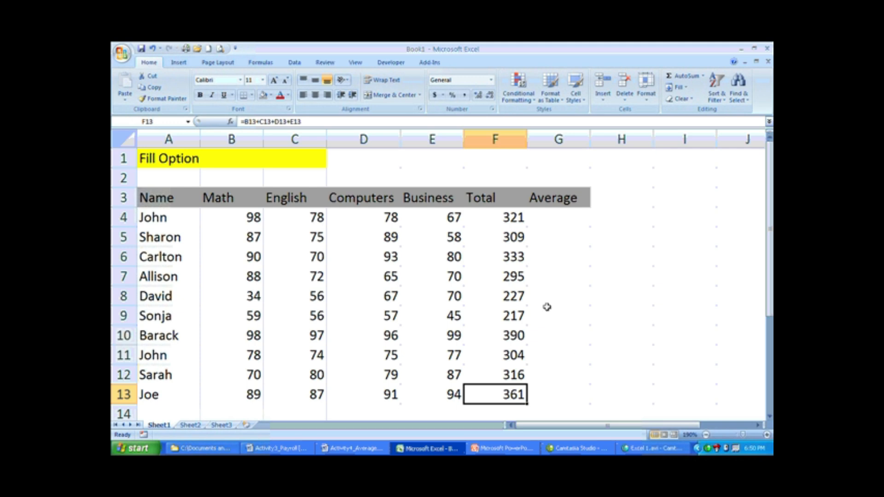
{"action": "left_click", "coordinate": [510, 223]}
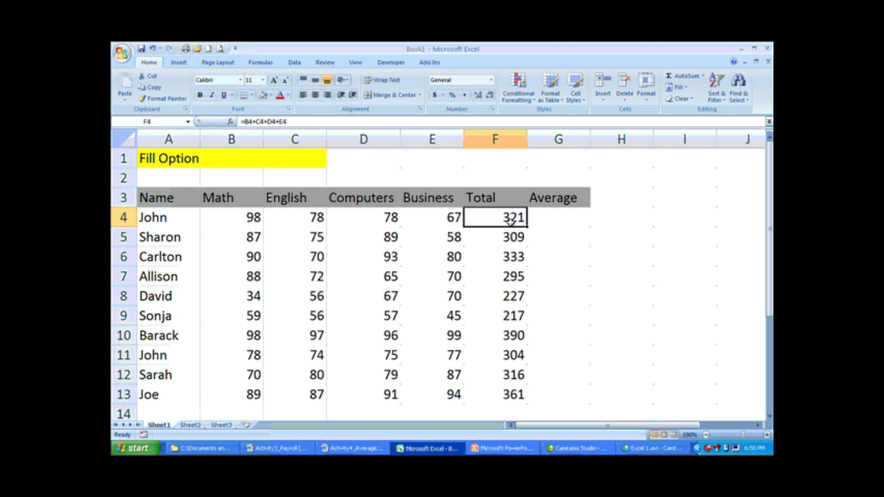
- Enter the formula =F4/4 in cell G4 to calculate the average score for row 4
{"action": "left_click", "coordinate": [557, 219]}
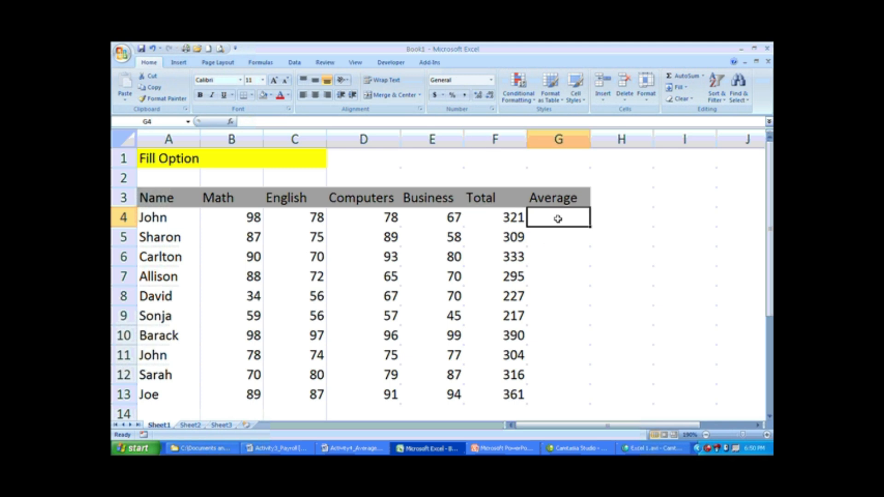
{"action": "type", "text": "="}
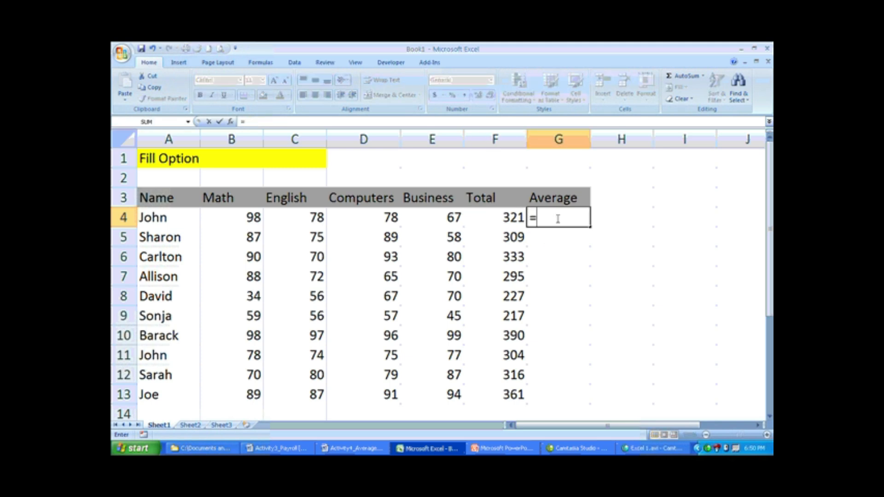
{"action": "left_click", "coordinate": [510, 219]}
{"action": "type", "text": "/"}
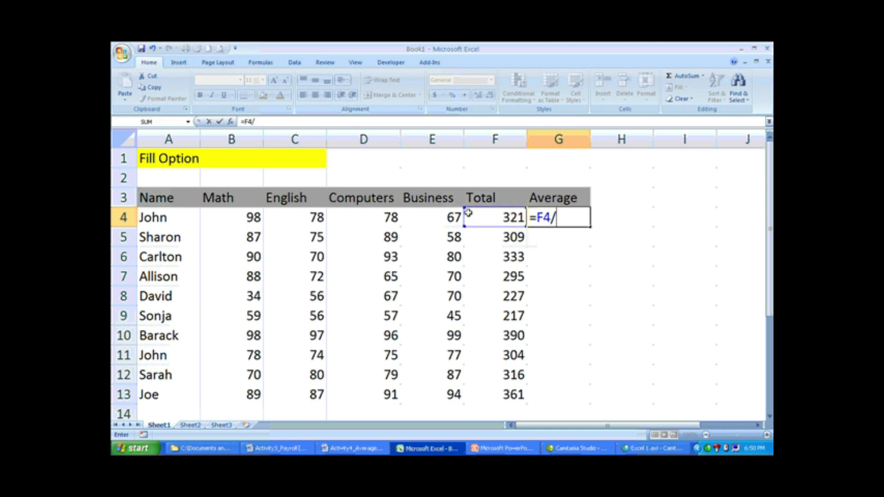
{"action": "type", "text": "4"}
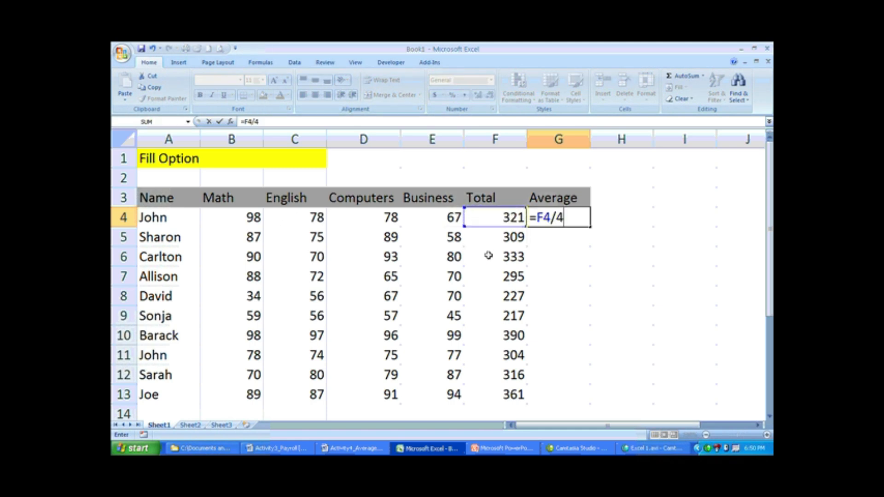
{"action": "key", "text": "Return"}
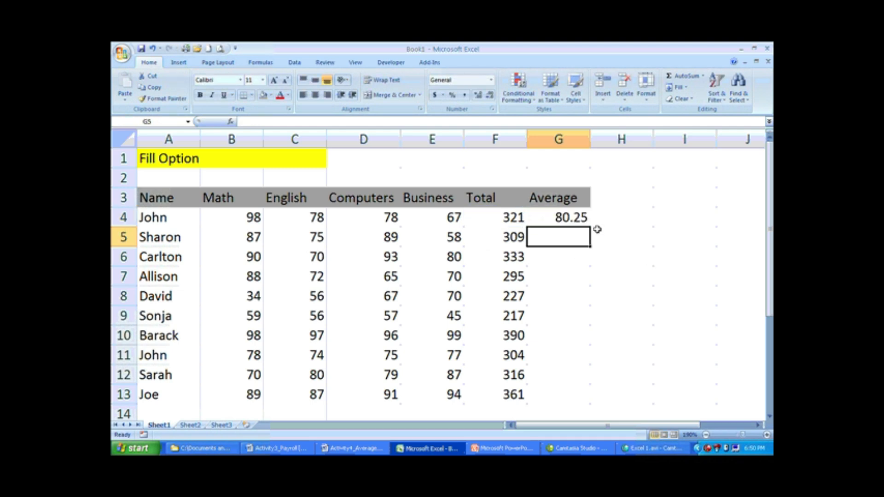
- Copy the average formula in cell G4 down through G13 using the Fill Down option
{"action": "left_click_drag", "start_coordinate": [578, 220], "coordinate": [555, 387]}
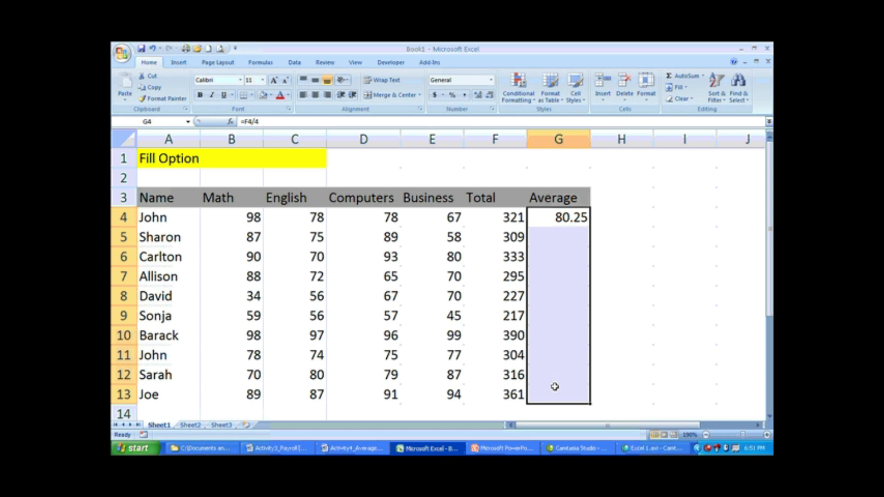
{"action": "left_click", "coordinate": [677, 91]}
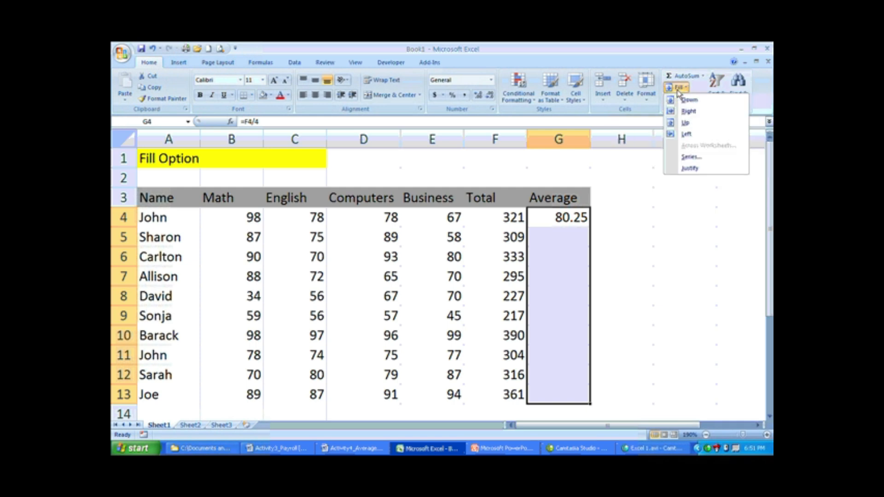
{"action": "left_click", "coordinate": [684, 101]}
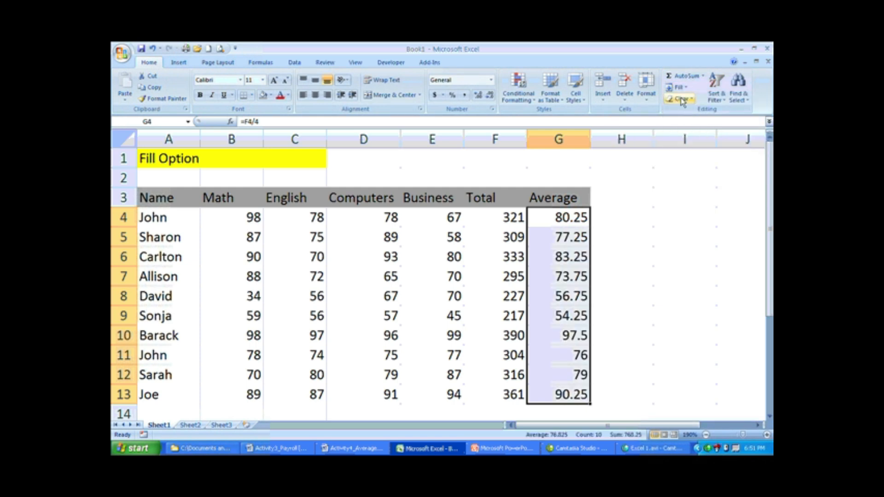
{"action": "left_click", "coordinate": [625, 204]}
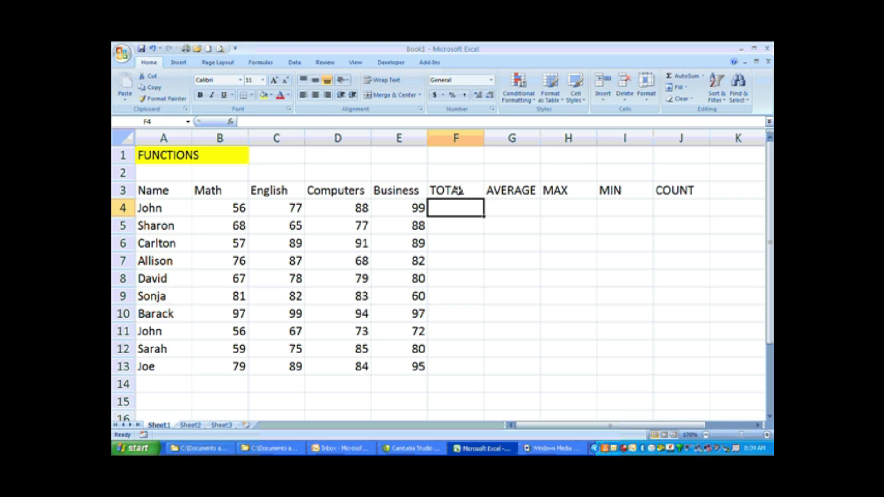
- Review the TOTAL, AVERAGE, MAX, MIN and COUNT headings in row 3 of the FUNCTIONS sheet
{"action": "left_click", "coordinate": [458, 190]}
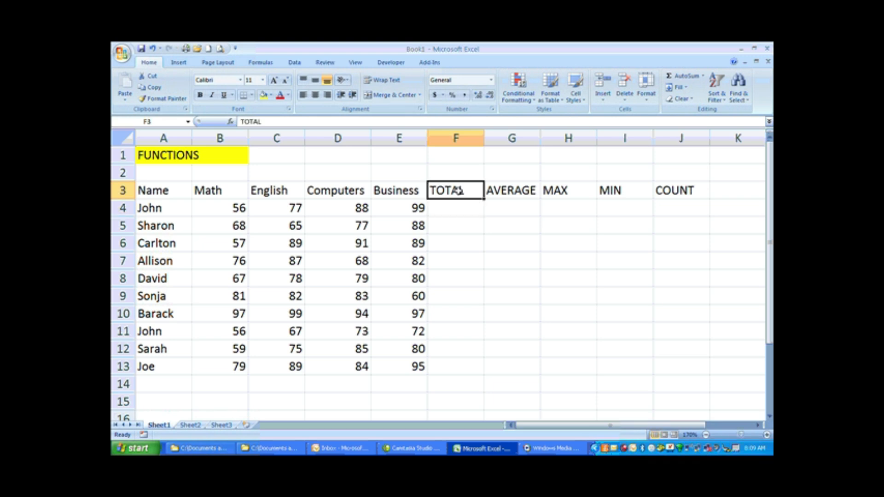
{"action": "left_click", "coordinate": [495, 194]}
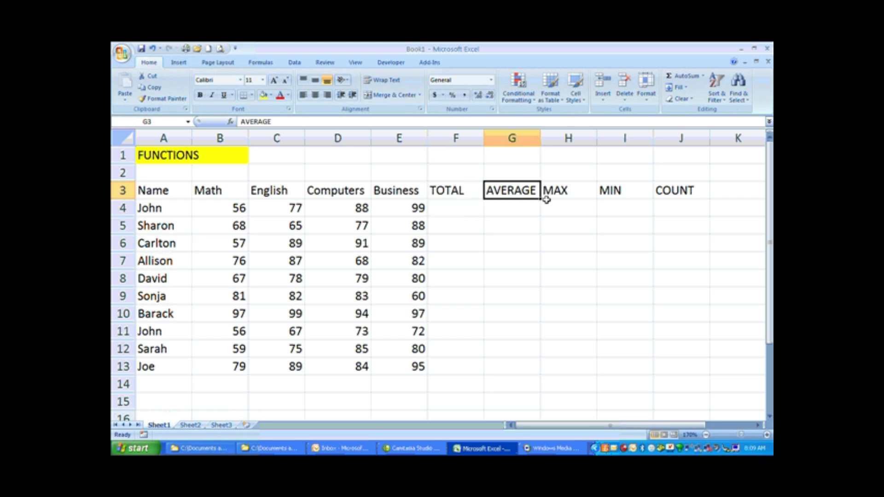
{"action": "left_click", "coordinate": [574, 190]}
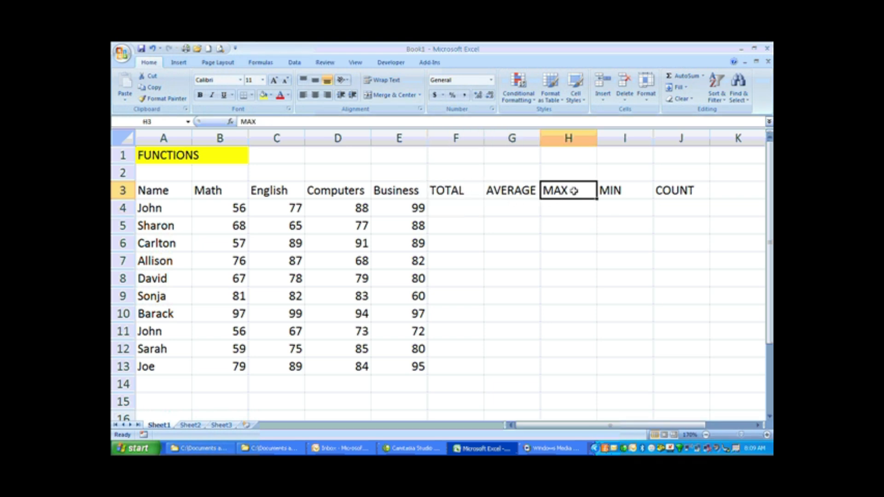
{"action": "left_click", "coordinate": [632, 191]}
{"action": "left_click", "coordinate": [667, 191]}
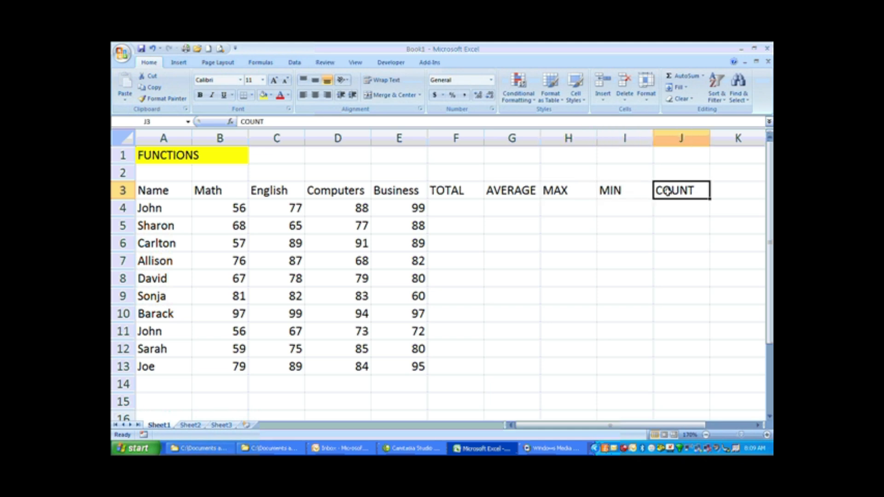
- Insert the SUM function in cell F4 through the Insert Function dialog, with the range B4:E4 as Number1
{"action": "left_click", "coordinate": [467, 213]}
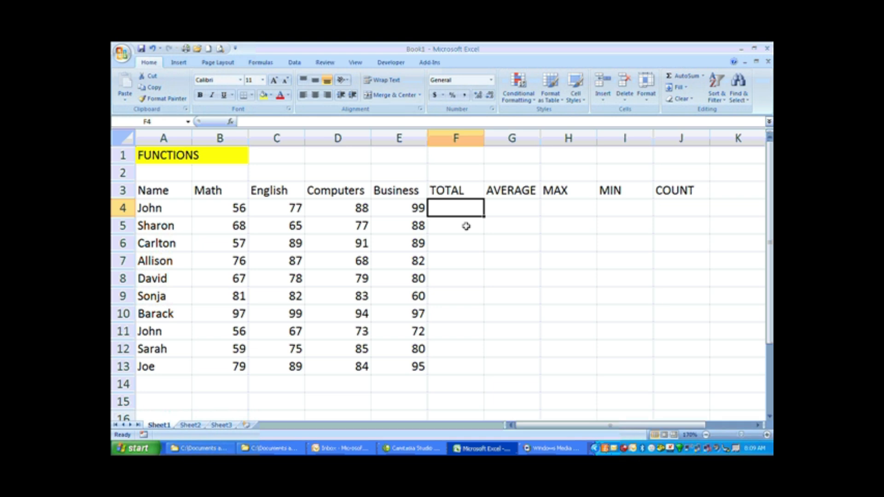
{"action": "left_click", "coordinate": [261, 63]}
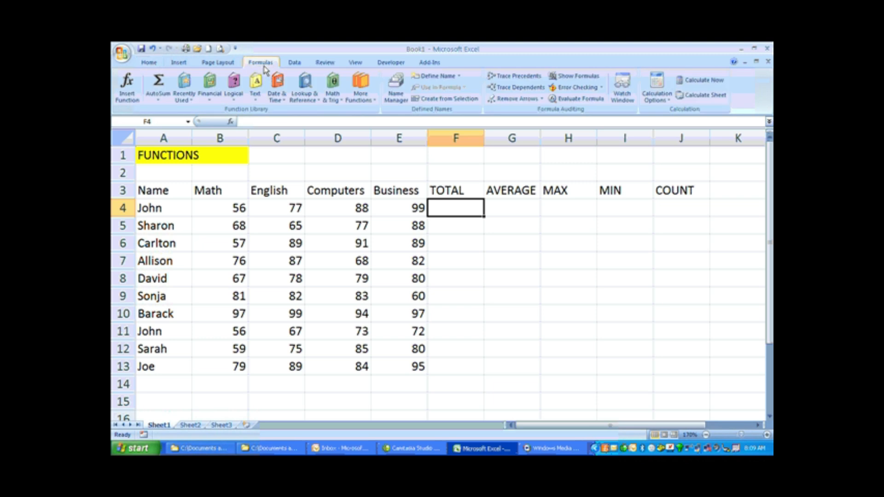
{"action": "left_click", "coordinate": [137, 83]}
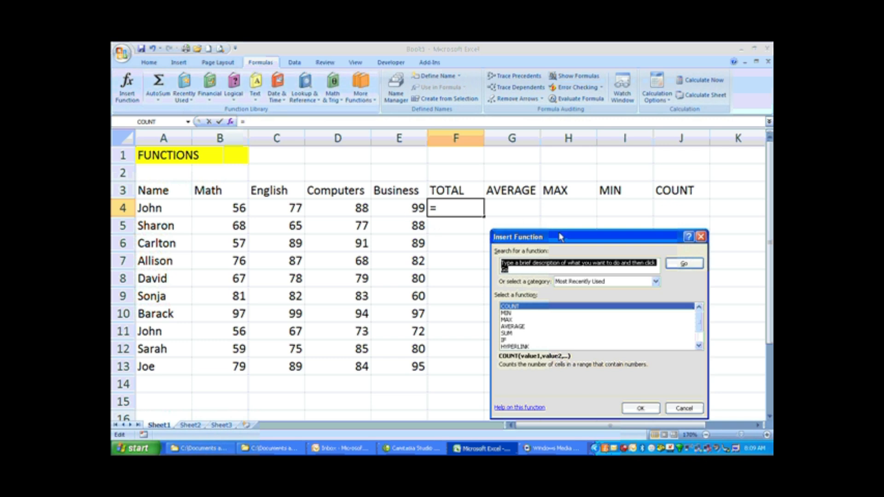
{"action": "left_click_drag", "start_coordinate": [560, 237], "coordinate": [568, 219]}
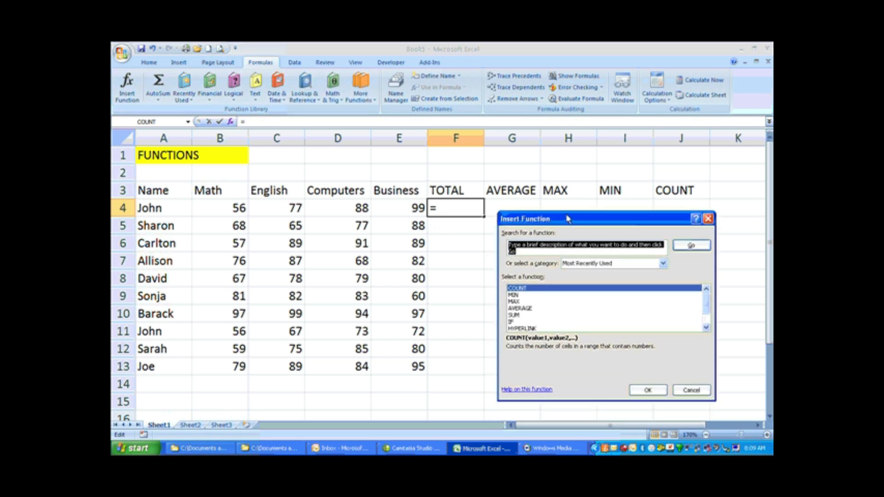
{"action": "left_click", "coordinate": [518, 315]}
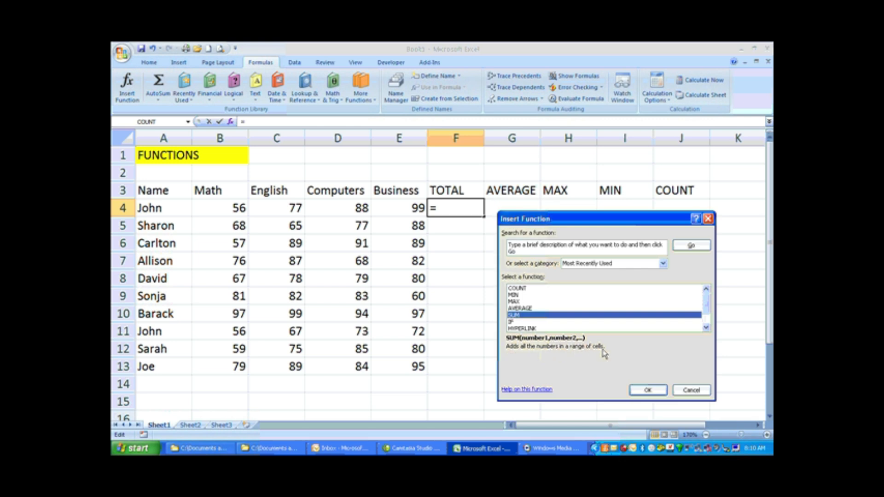
{"action": "left_click", "coordinate": [641, 390]}
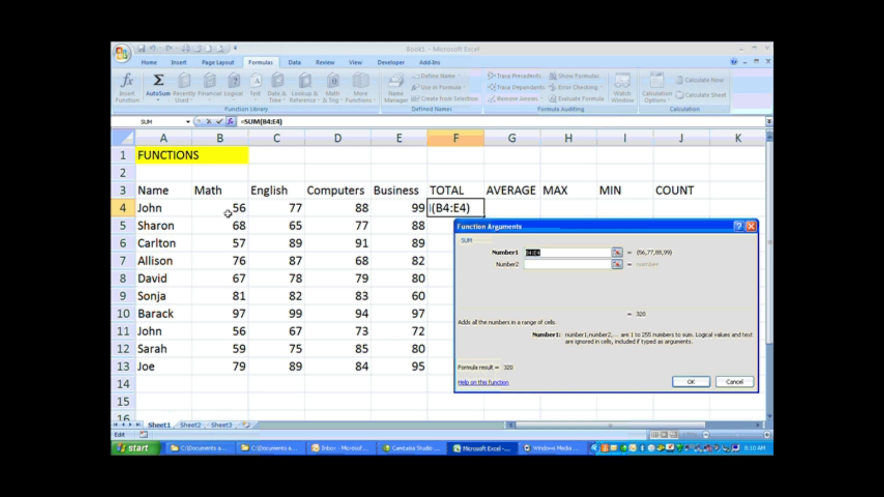
{"action": "left_click_drag", "start_coordinate": [224, 209], "coordinate": [386, 206]}
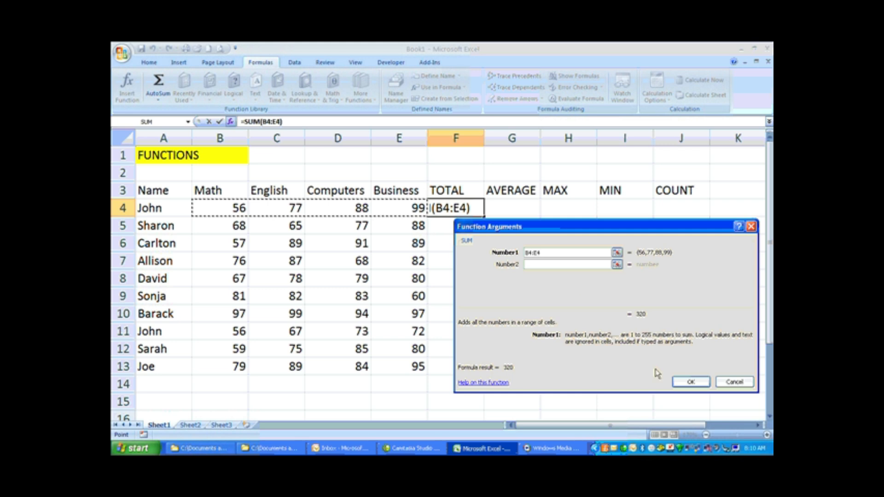
{"action": "left_click", "coordinate": [690, 382]}
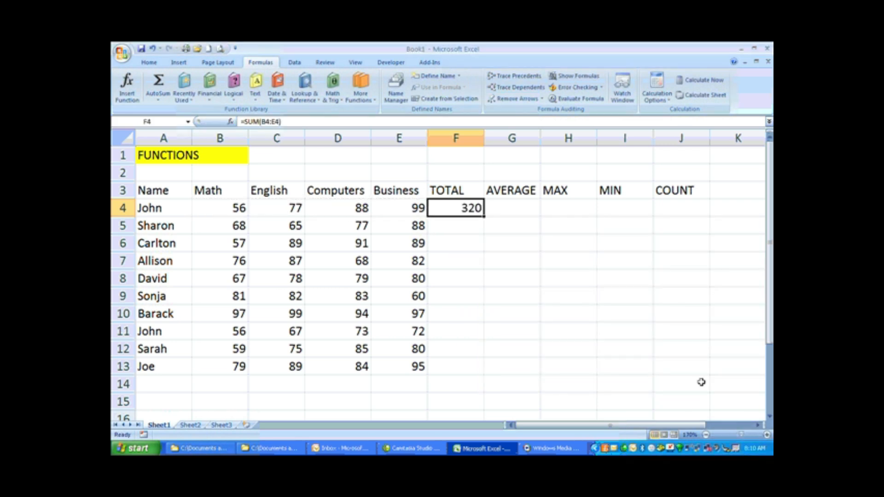
- Insert the SUM function in cell F5 through the Insert Function dialog, with the range B5:E5 as Number1
{"action": "left_click", "coordinate": [459, 230]}
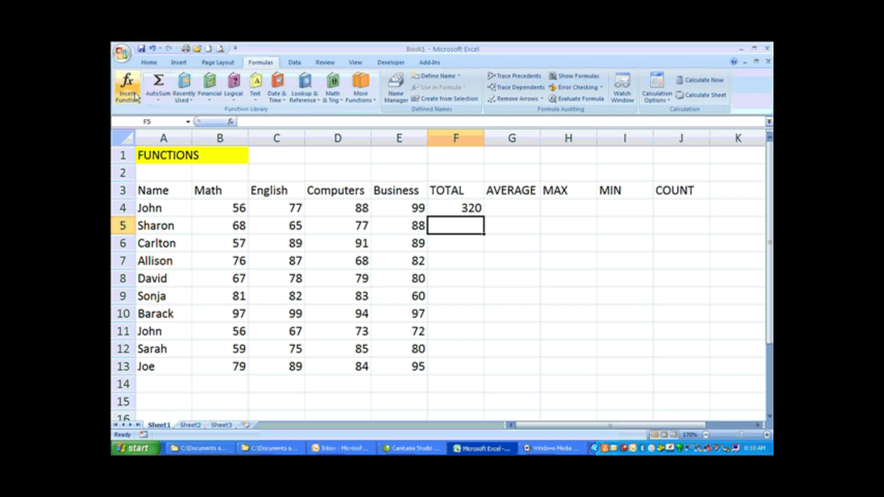
{"action": "left_click", "coordinate": [133, 92]}
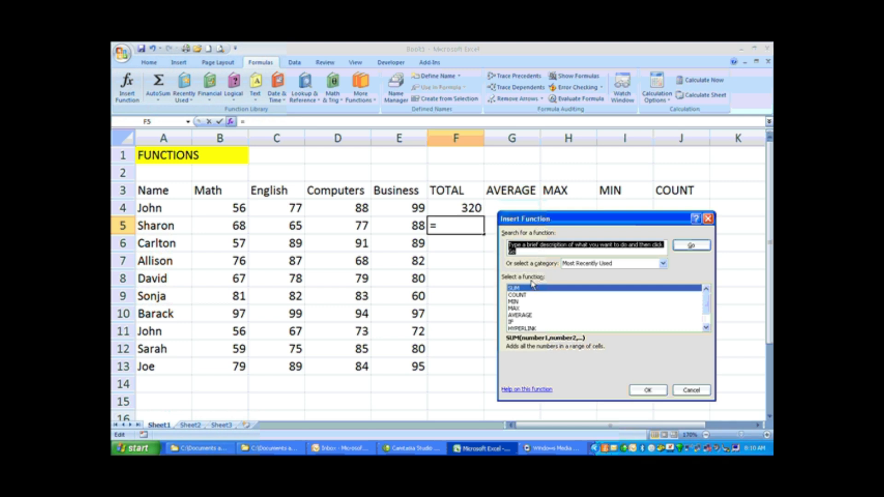
{"action": "left_click", "coordinate": [644, 391]}
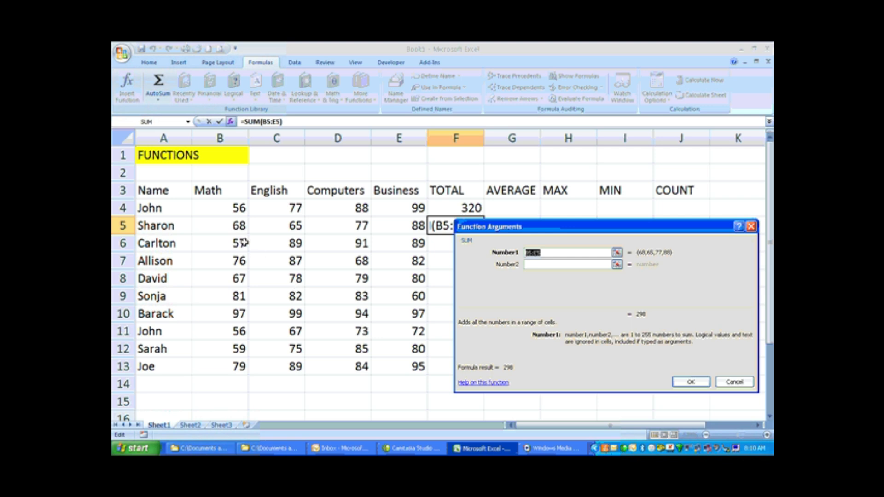
{"action": "left_click_drag", "start_coordinate": [232, 226], "coordinate": [386, 227]}
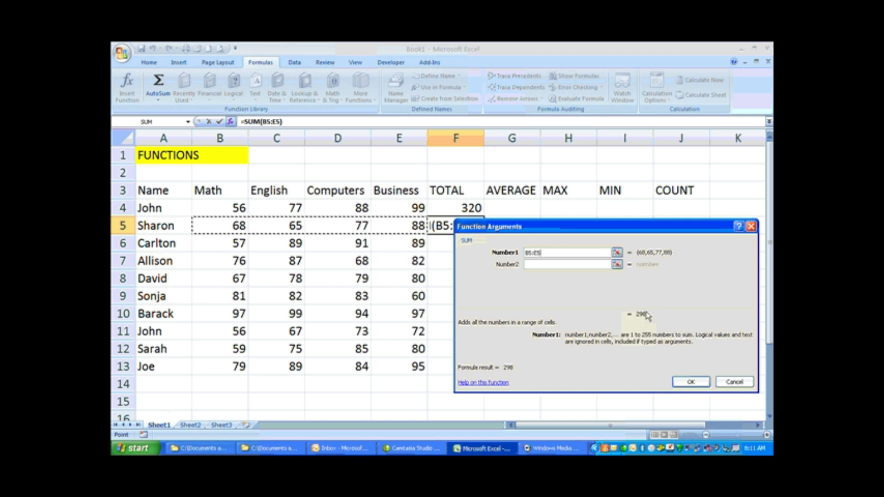
{"action": "left_click", "coordinate": [683, 385]}
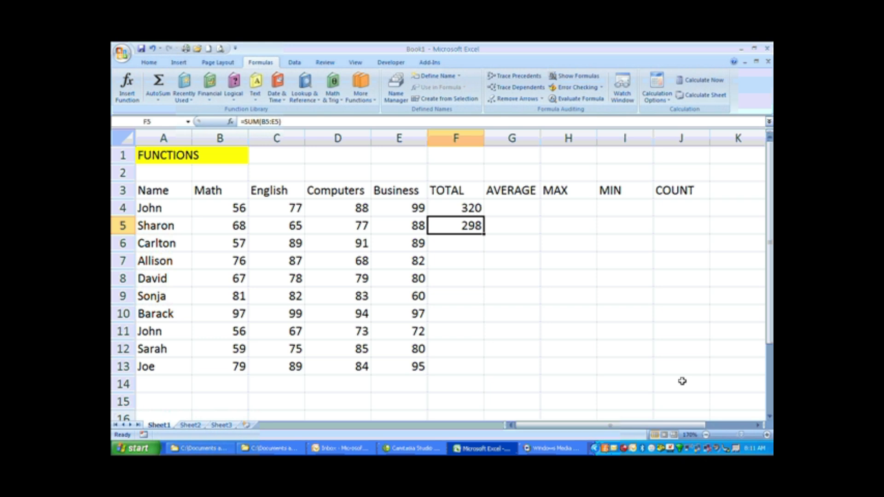
- Insert the AVERAGE function in cell G4 through the Insert Function dialog, with the range B4:E4 as Number1
{"action": "left_click", "coordinate": [514, 212]}
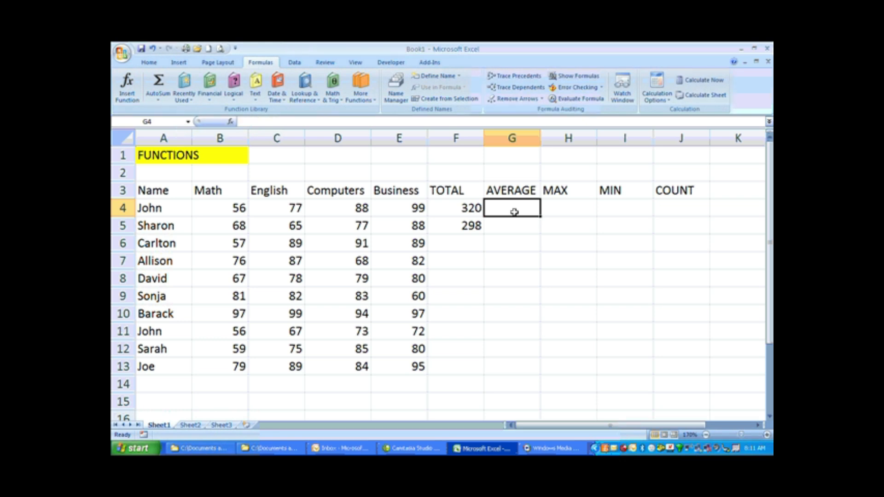
{"action": "left_click", "coordinate": [127, 87]}
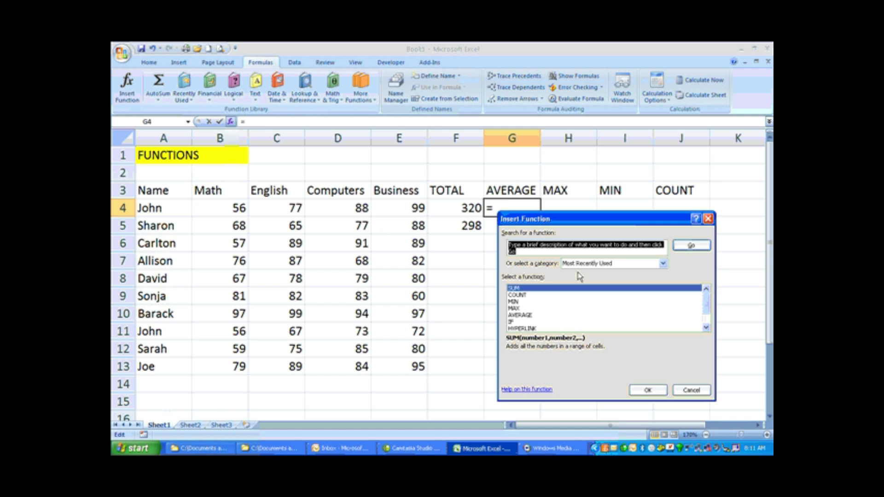
{"action": "left_click_drag", "start_coordinate": [588, 224], "coordinate": [599, 237]}
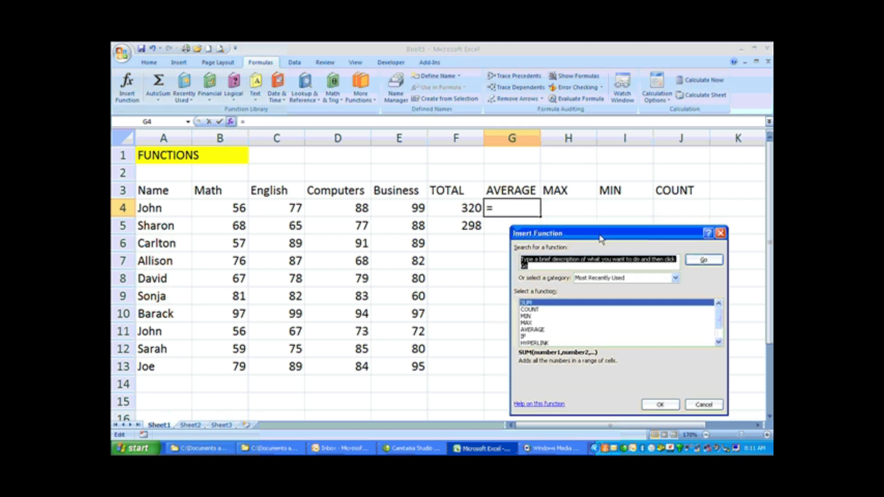
{"action": "left_click", "coordinate": [534, 330]}
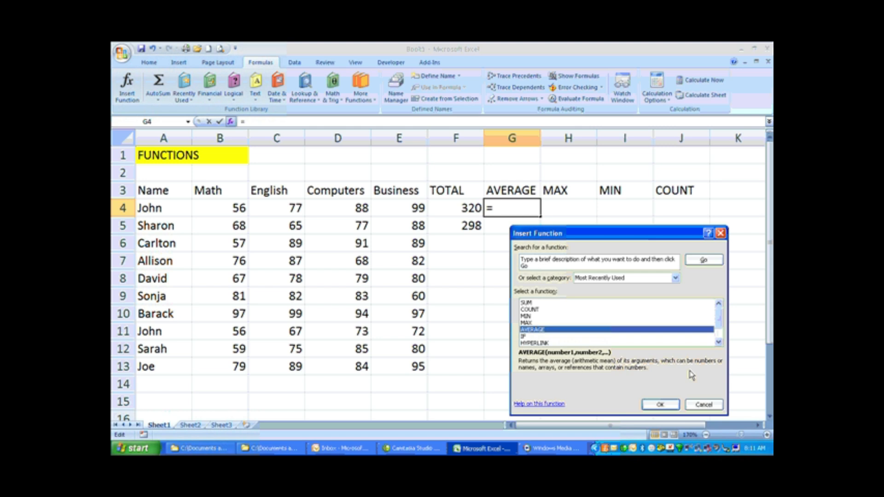
{"action": "left_click", "coordinate": [671, 402]}
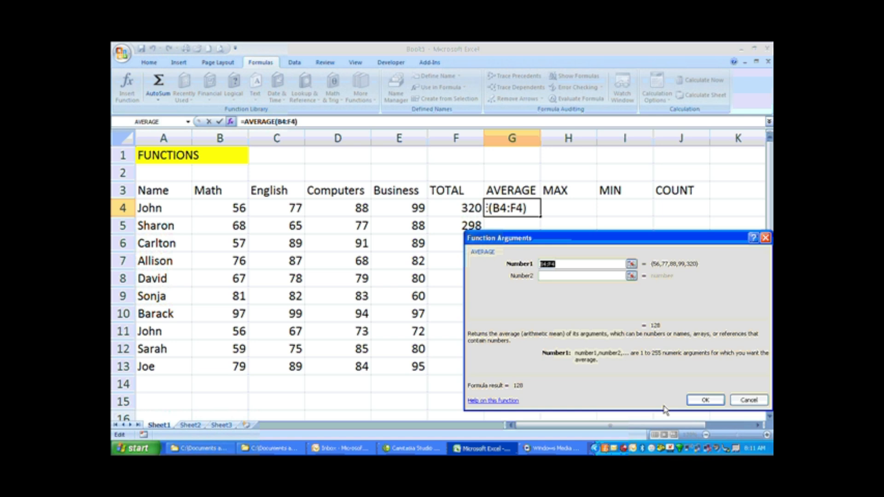
{"action": "left_click_drag", "start_coordinate": [221, 207], "coordinate": [384, 207]}
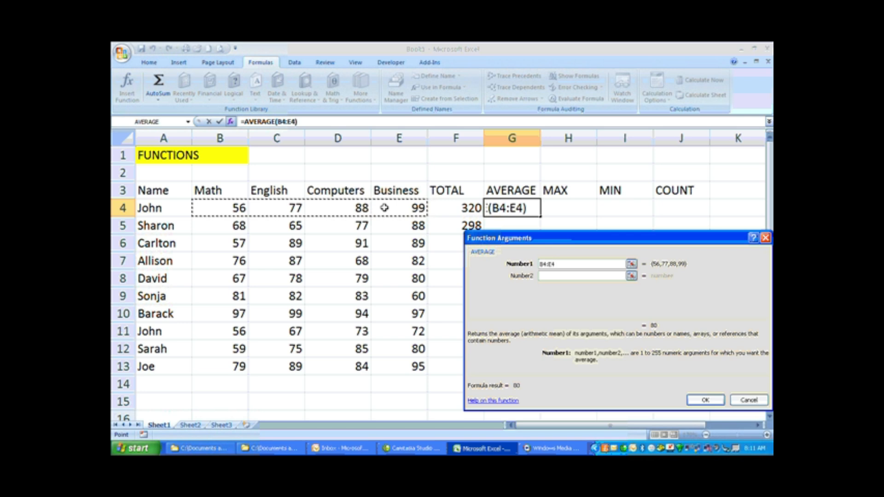
{"action": "left_click", "coordinate": [703, 399]}
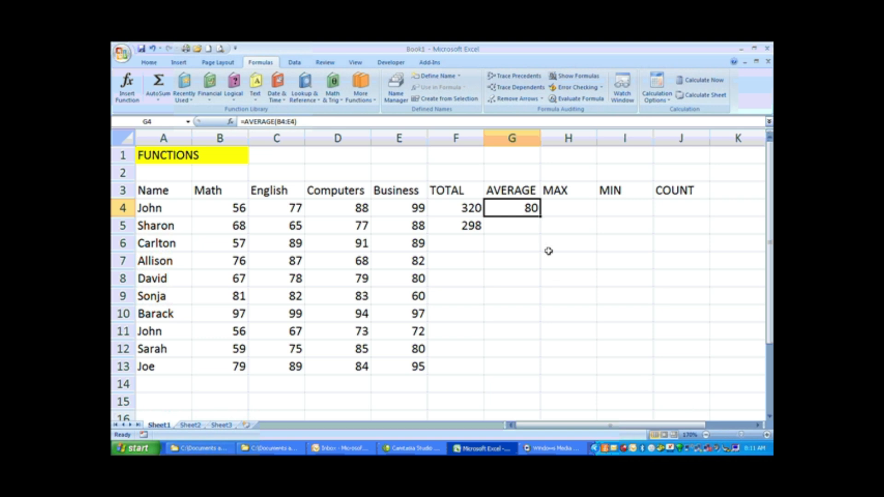
- Insert the AVERAGE function in cell G5 through the Insert Function dialog, with the range B5:E5 as Number1
{"action": "left_click", "coordinate": [515, 228]}
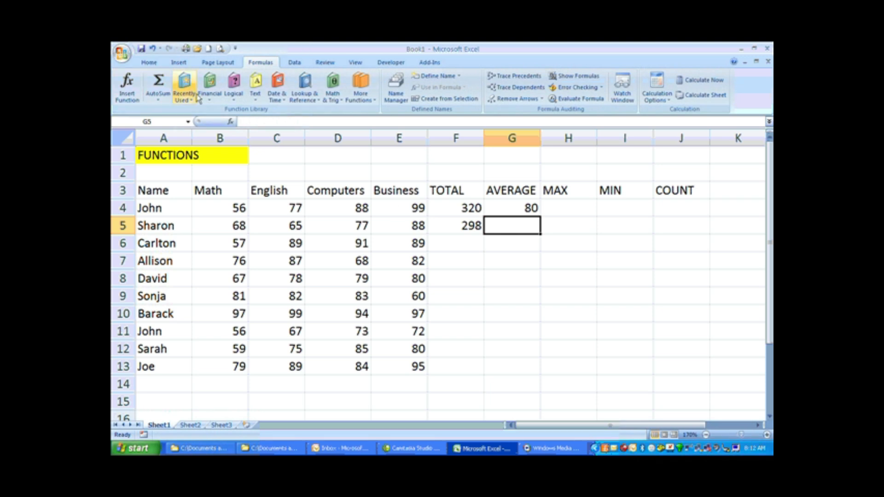
{"action": "left_click", "coordinate": [135, 91]}
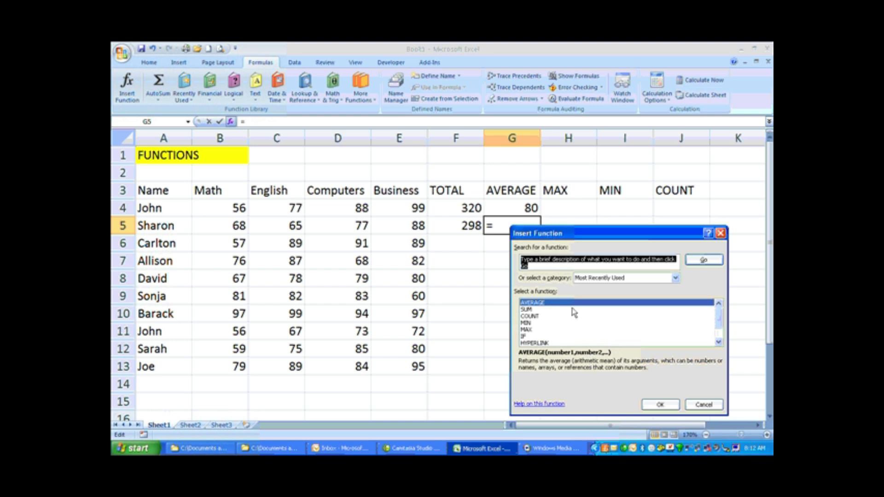
{"action": "left_click", "coordinate": [659, 405]}
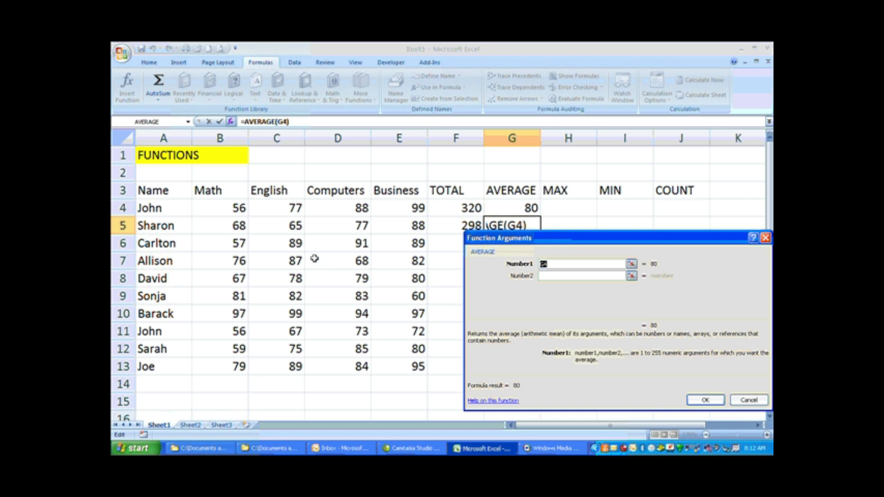
{"action": "left_click_drag", "start_coordinate": [234, 225], "coordinate": [392, 226]}
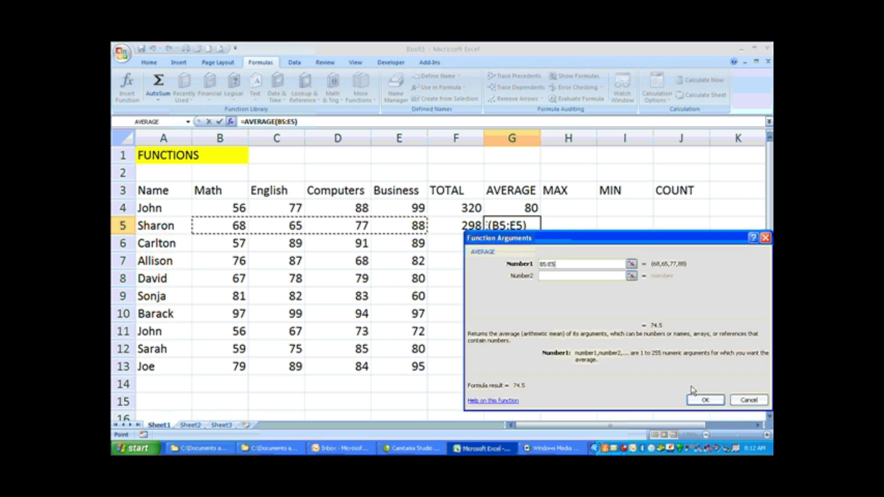
{"action": "left_click", "coordinate": [701, 400]}
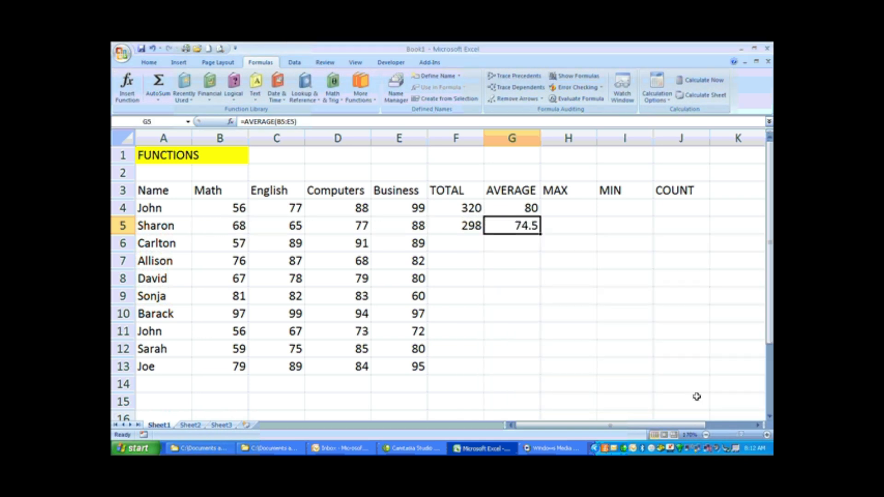
- Insert the MAX function in cell H4 through the Insert Function dialog, with the range B4:E4 as Number1
{"action": "left_click", "coordinate": [569, 211]}
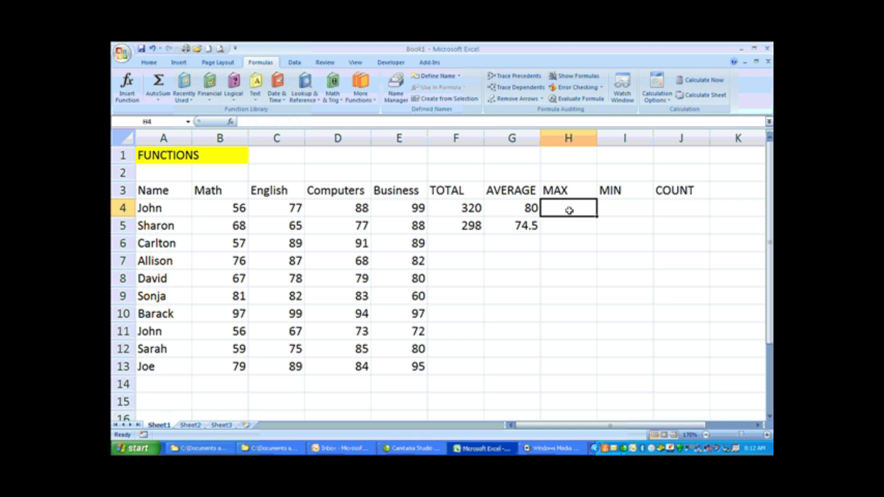
{"action": "left_click", "coordinate": [127, 85]}
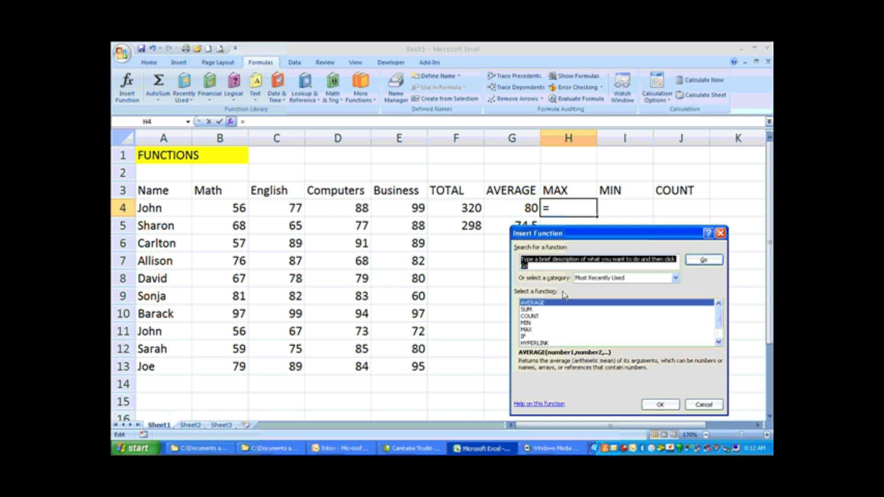
{"action": "left_click", "coordinate": [528, 330]}
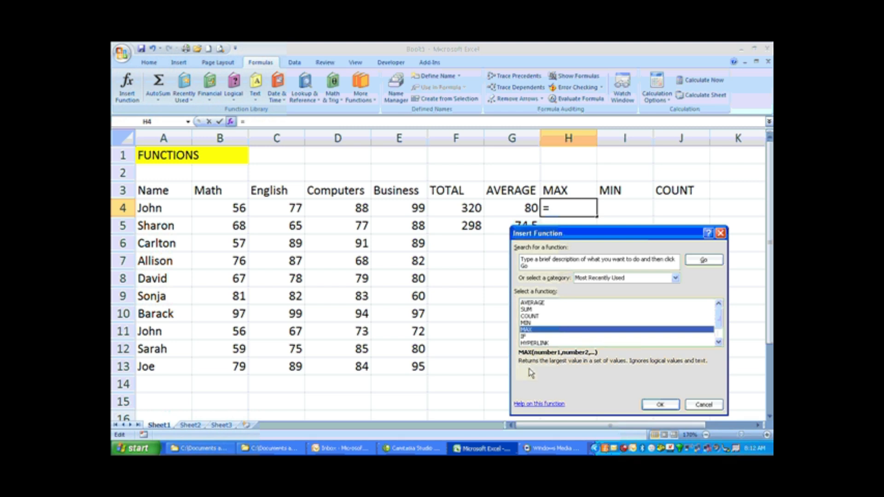
{"action": "left_click", "coordinate": [663, 406]}
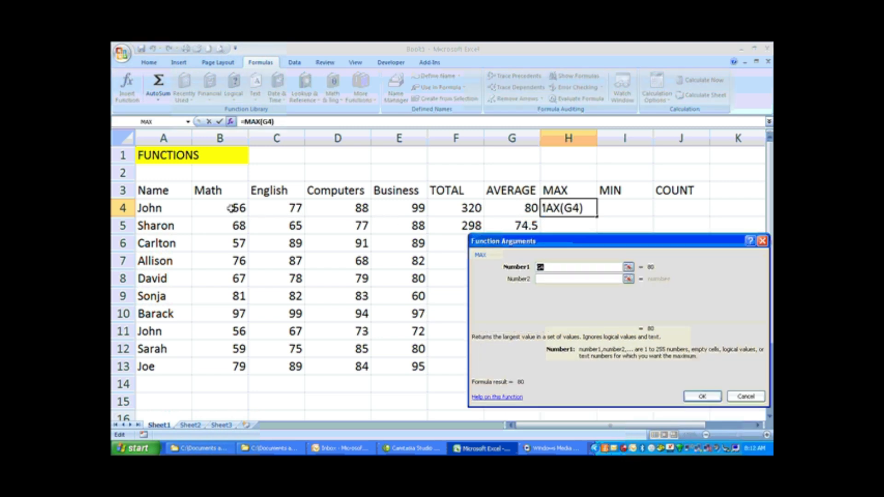
{"action": "left_click_drag", "start_coordinate": [230, 208], "coordinate": [391, 203]}
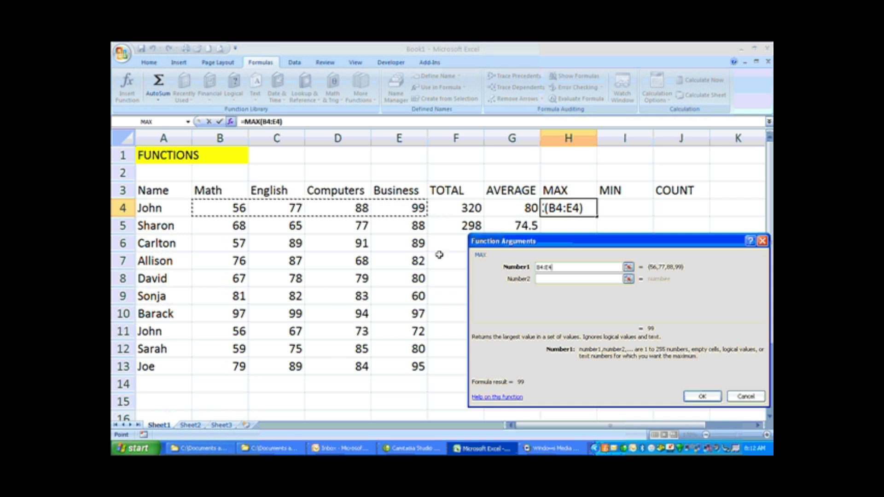
{"action": "left_click", "coordinate": [695, 397]}
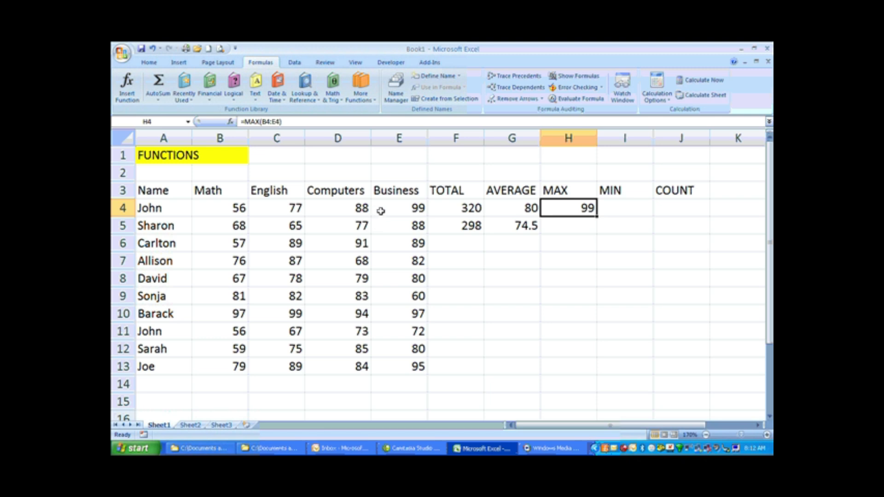
- Insert the MAX function in cell H5 through the Insert Function dialog, with the range B5:E5 as Number1
{"action": "left_click", "coordinate": [564, 224]}
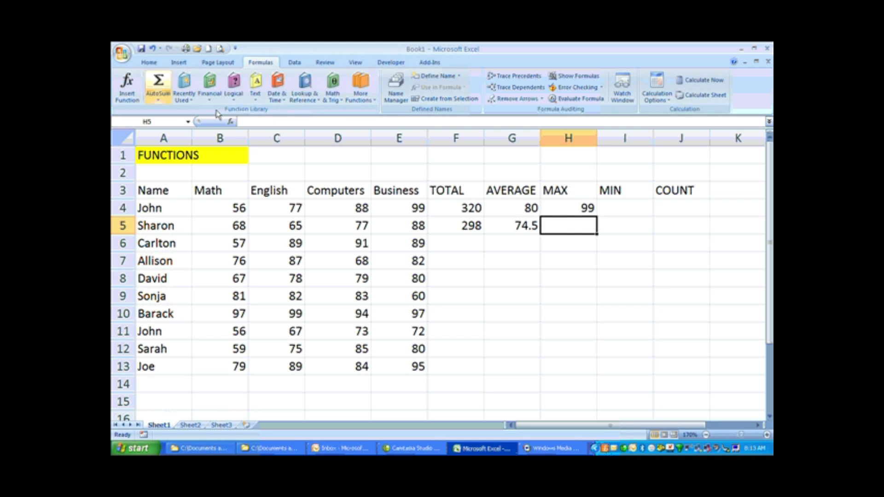
{"action": "left_click", "coordinate": [127, 87]}
{"action": "left_click", "coordinate": [659, 404]}
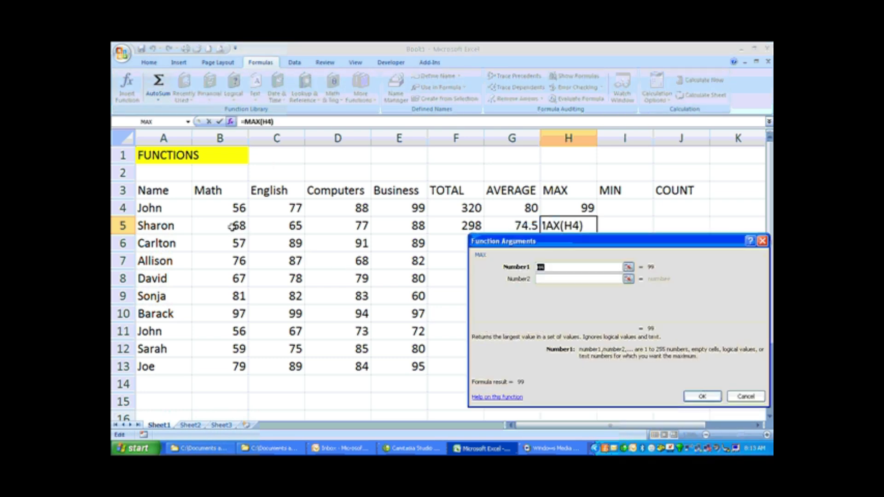
{"action": "left_click_drag", "start_coordinate": [231, 225], "coordinate": [396, 224]}
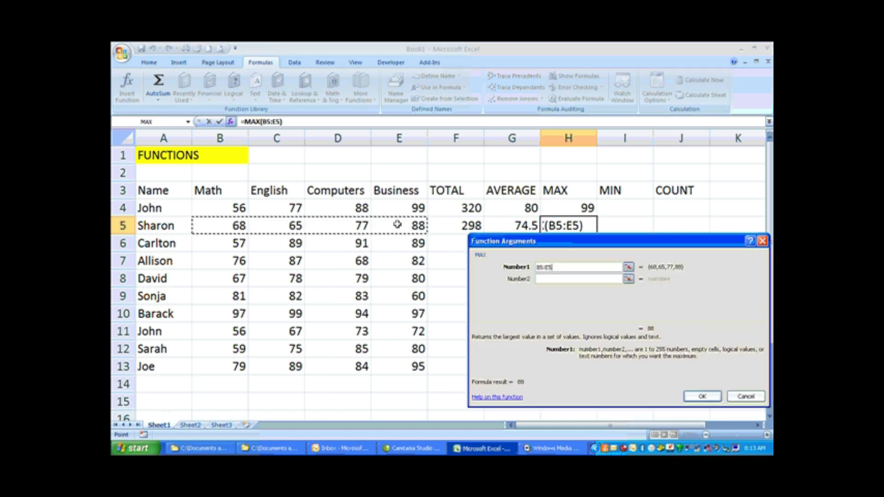
{"action": "left_click", "coordinate": [701, 396]}
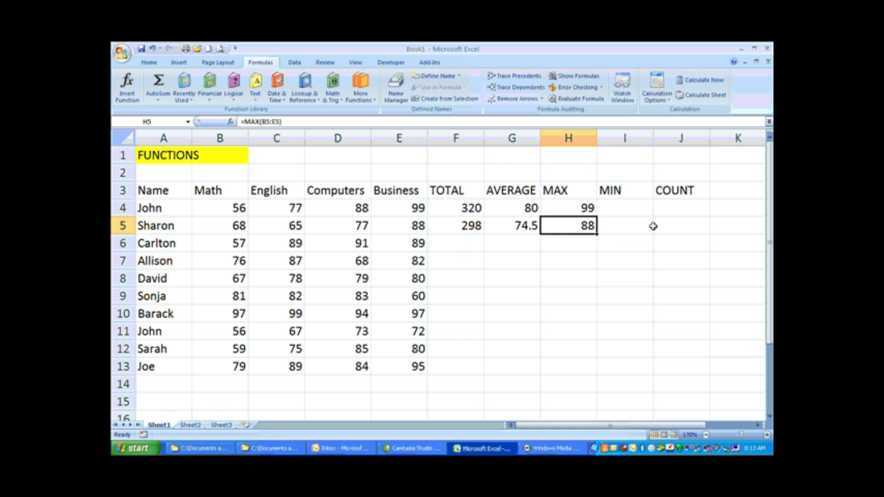
- Insert the MIN function in cell I4 through the Insert Function dialog, with the range B4:E4 as Number1
{"action": "left_click", "coordinate": [635, 211]}
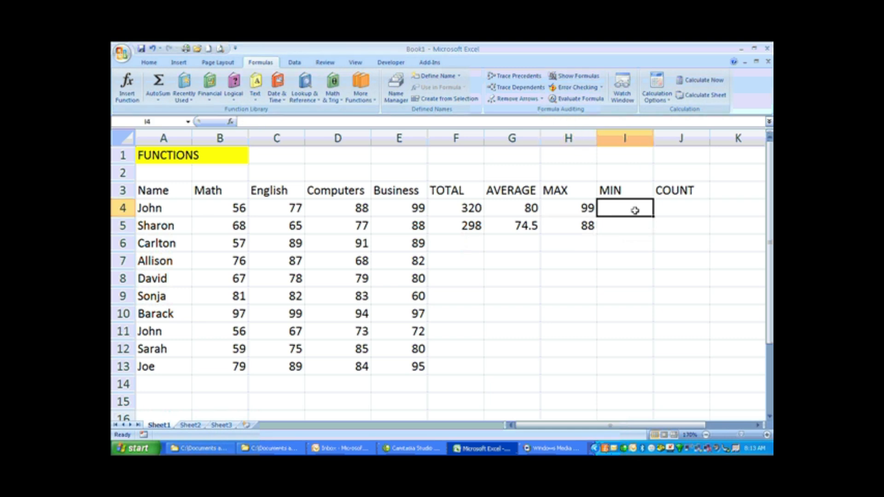
{"action": "left_click", "coordinate": [128, 94]}
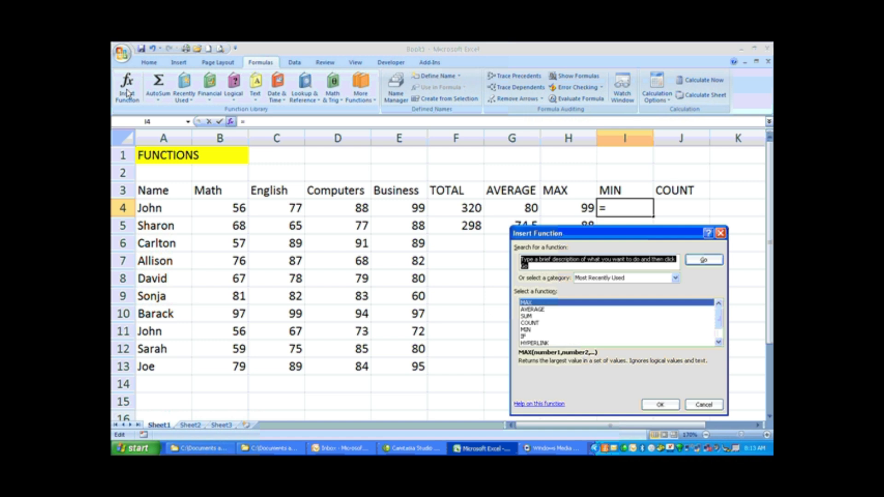
{"action": "left_click", "coordinate": [531, 332]}
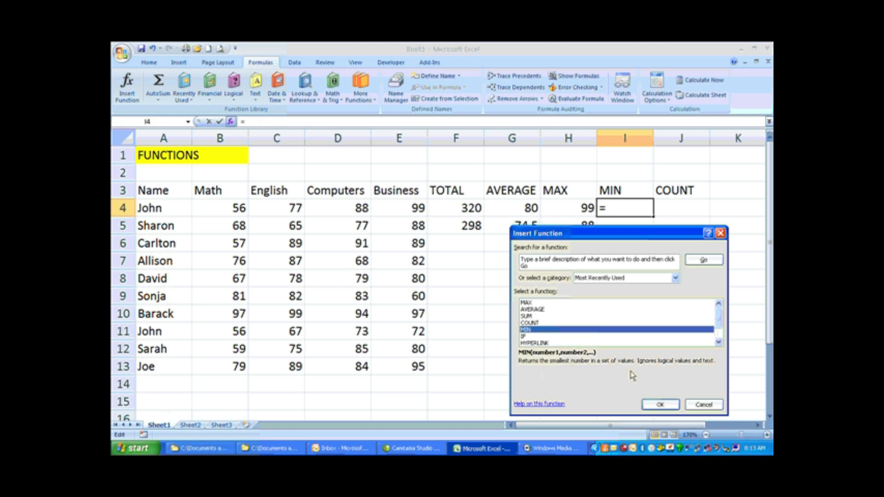
{"action": "left_click", "coordinate": [659, 405]}
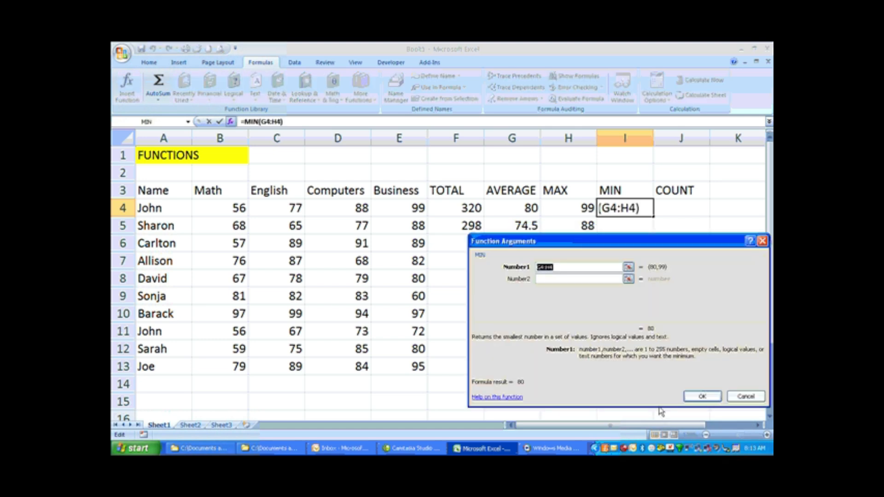
{"action": "left_click_drag", "start_coordinate": [228, 210], "coordinate": [390, 208]}
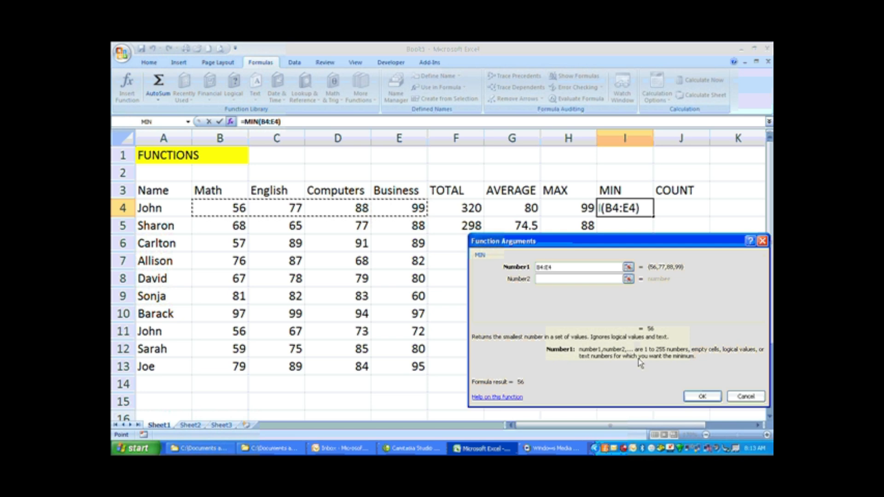
{"action": "left_click", "coordinate": [696, 397]}
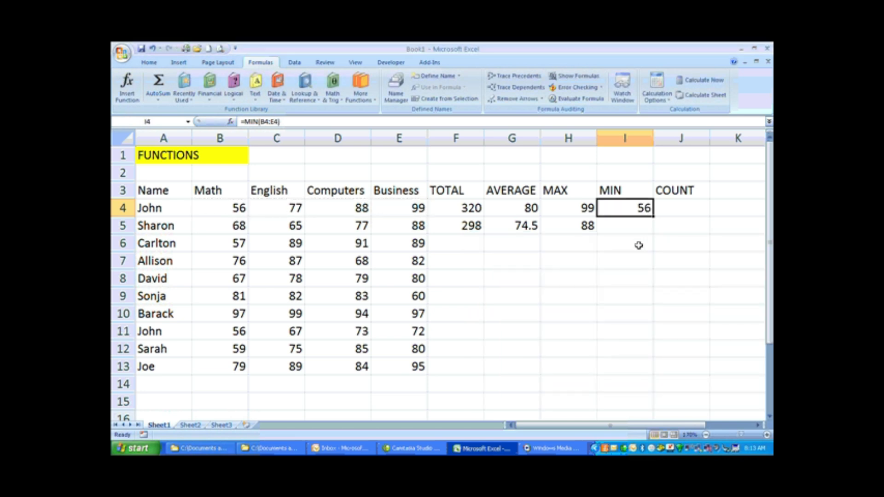
- Insert the MIN function in cell I5 through the Insert Function dialog, with the range B5:E5 as Number1
{"action": "left_click", "coordinate": [631, 225]}
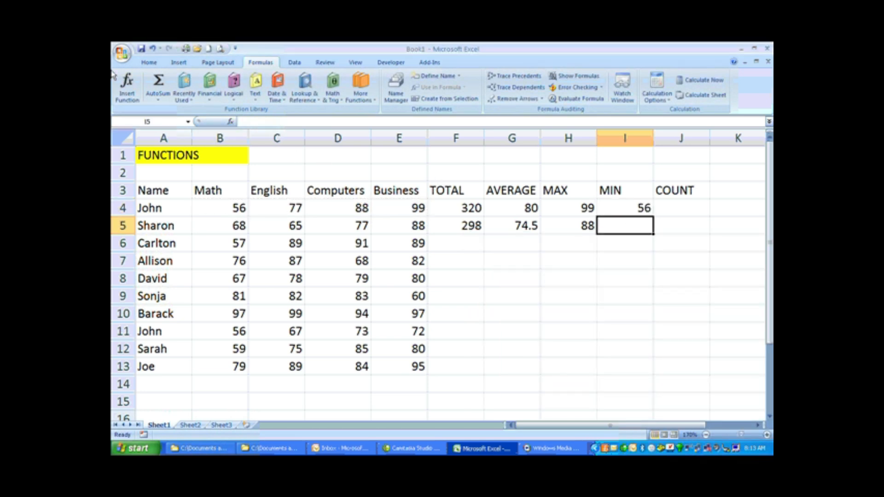
{"action": "left_click", "coordinate": [127, 85]}
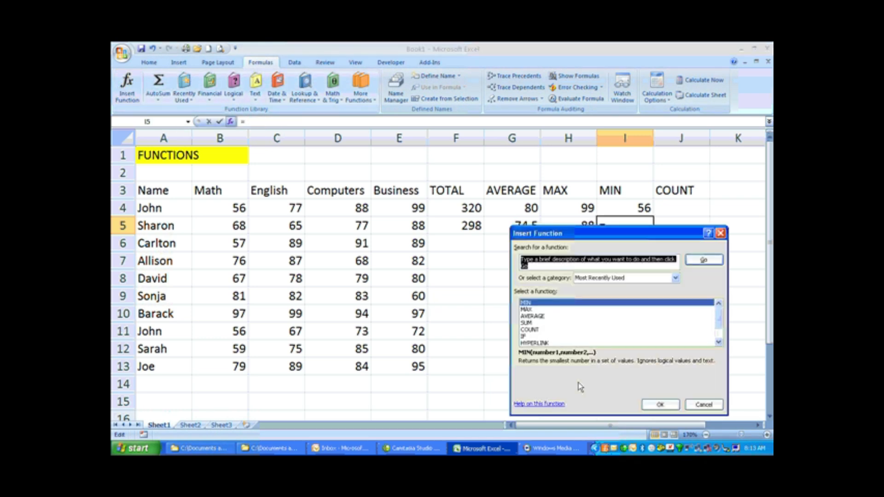
{"action": "left_click", "coordinate": [658, 405]}
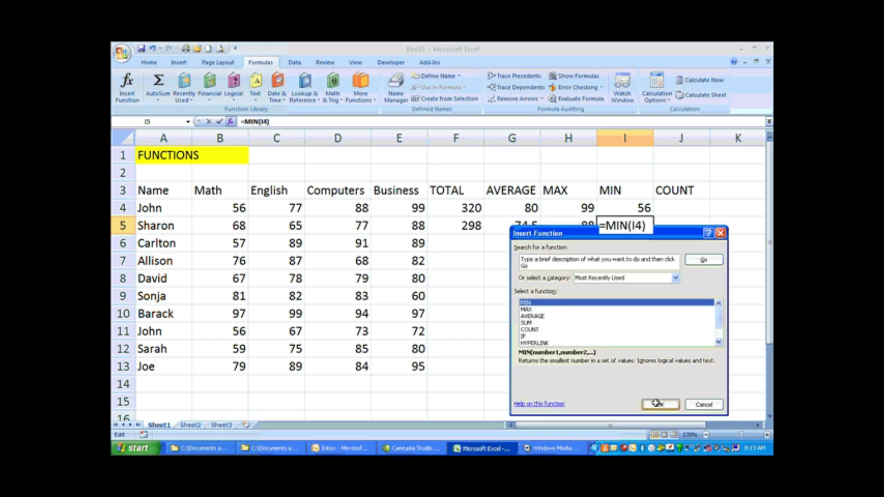
{"action": "left_click_drag", "start_coordinate": [232, 231], "coordinate": [392, 230]}
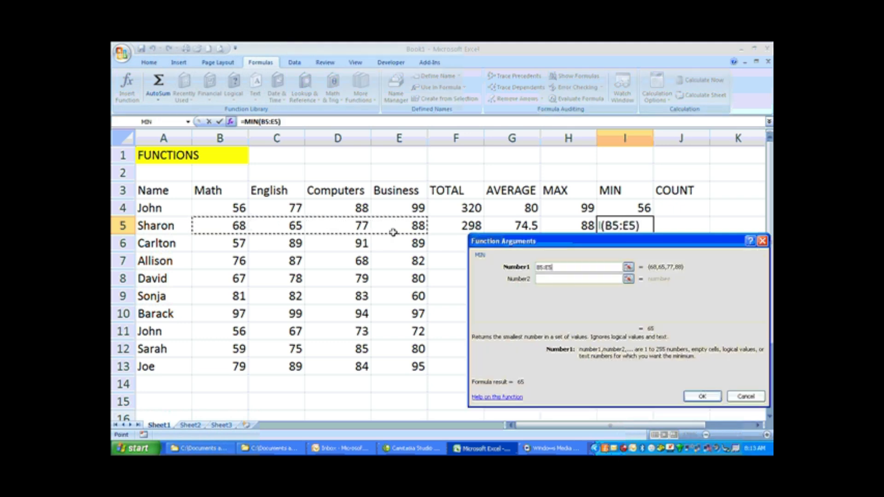
{"action": "left_click", "coordinate": [689, 397]}
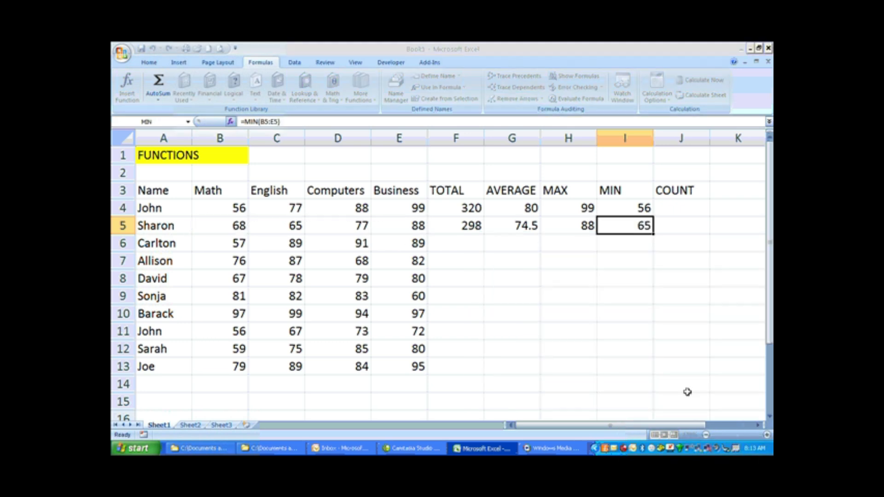
- Insert the COUNT function in cell J4 by searching for COUNT in the Insert Function dialog, with the range B4:E4 as Value1
{"action": "left_click", "coordinate": [684, 206]}
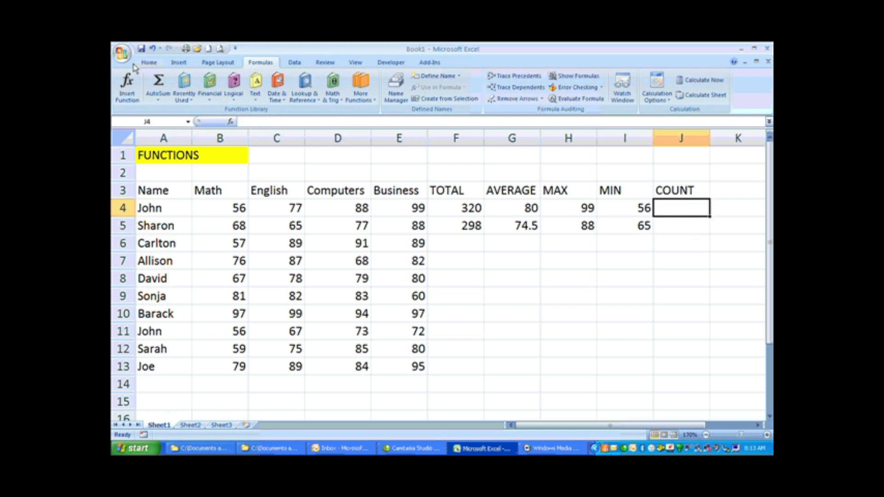
{"action": "left_click", "coordinate": [127, 95]}
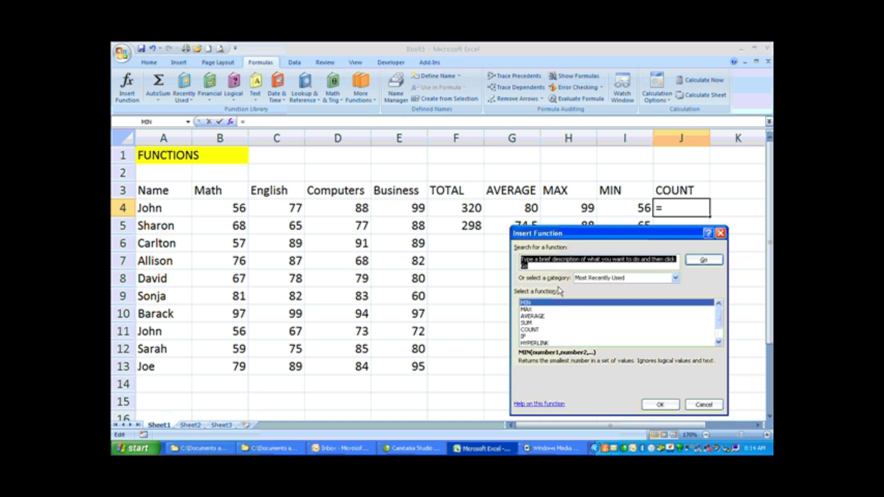
{"action": "left_click", "coordinate": [555, 268]}
{"action": "left_click_drag", "start_coordinate": [554, 268], "coordinate": [506, 258]}
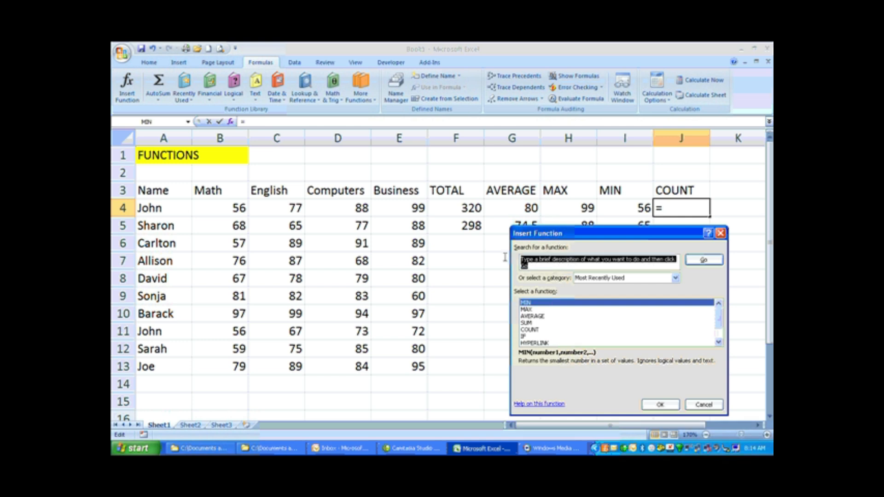
{"action": "type", "text": "COUNT"}
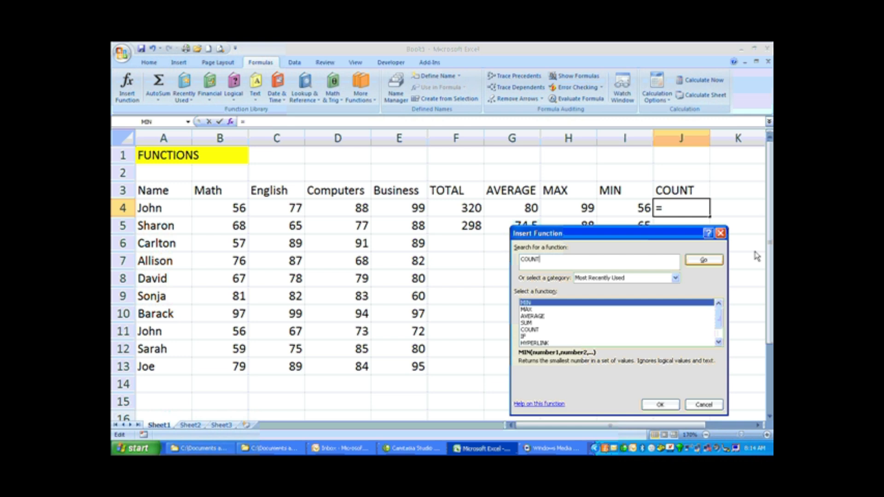
{"action": "left_click", "coordinate": [704, 260]}
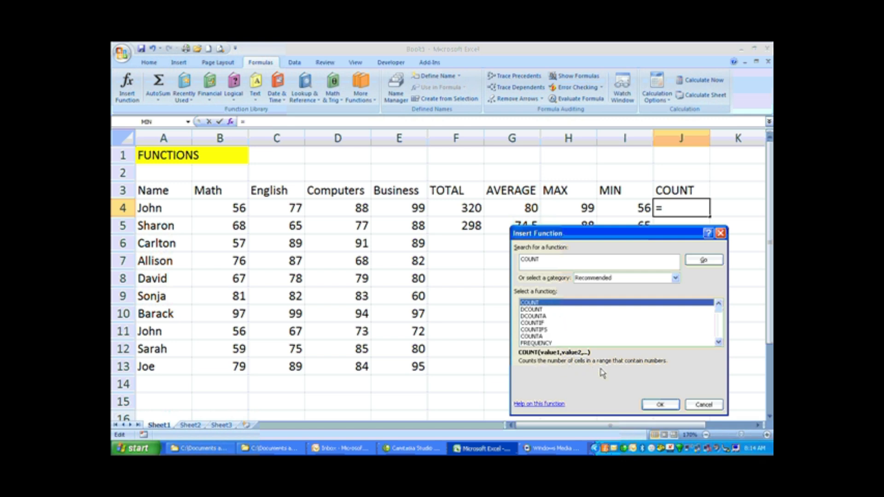
{"action": "left_click", "coordinate": [672, 405]}
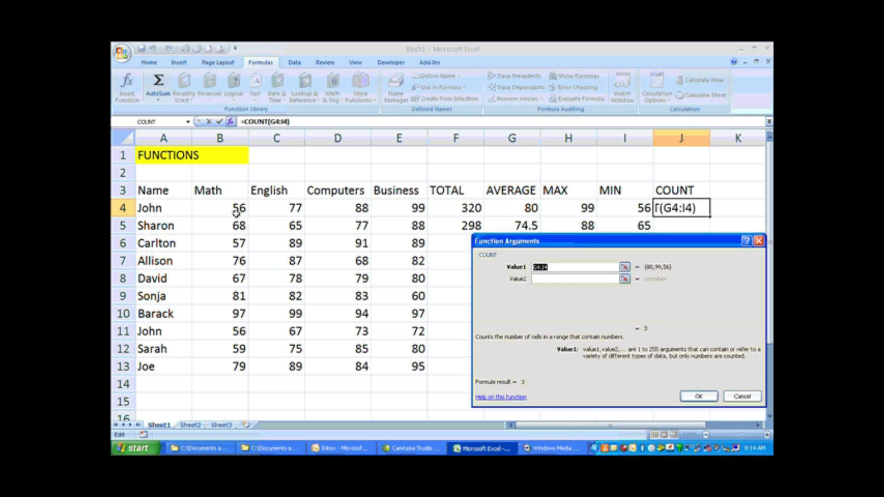
{"action": "left_click_drag", "start_coordinate": [236, 209], "coordinate": [381, 213]}
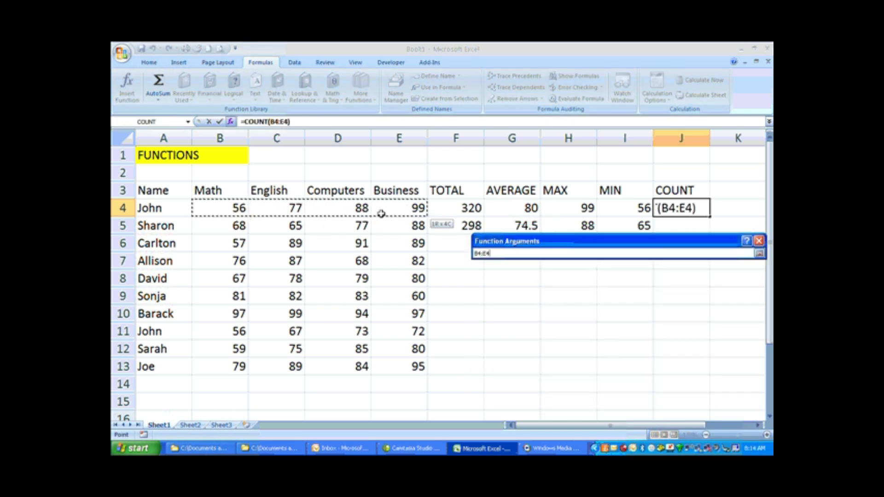
{"action": "key", "text": "Return"}
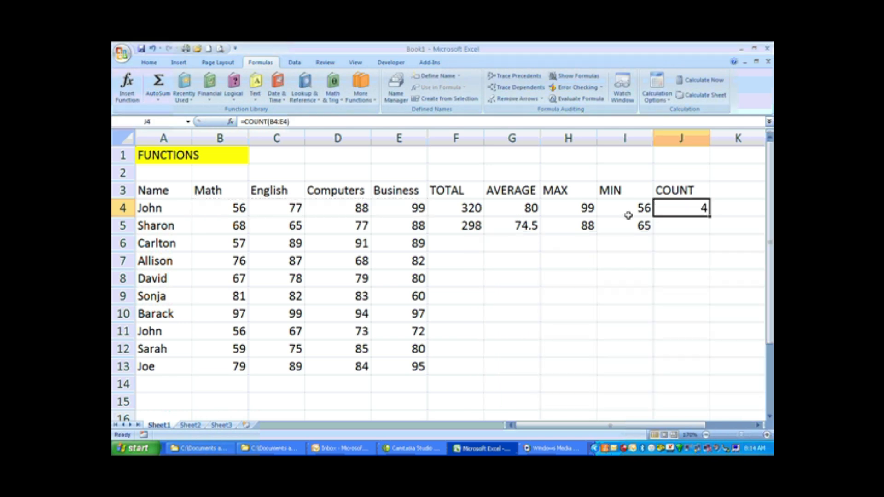
- Insert the COUNT function in cell J5 through the Insert Function dialog, with the range B5:E5 as Value1
{"action": "left_click", "coordinate": [668, 226]}
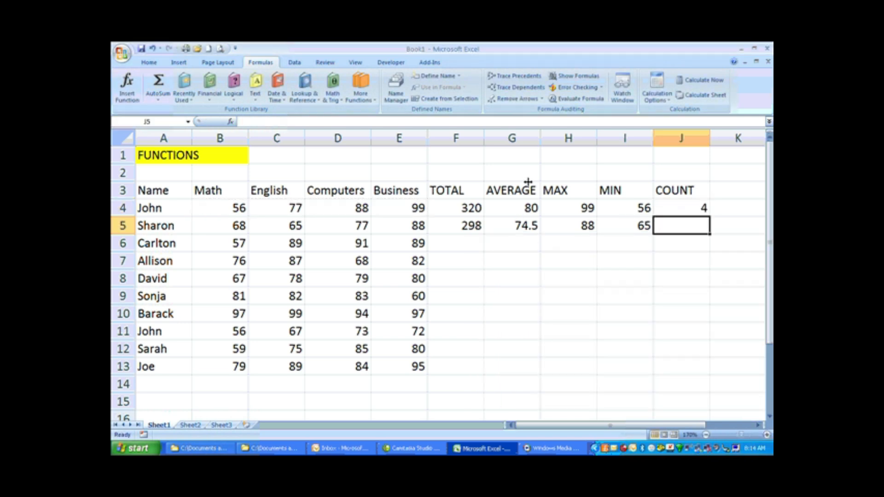
{"action": "left_click", "coordinate": [128, 88]}
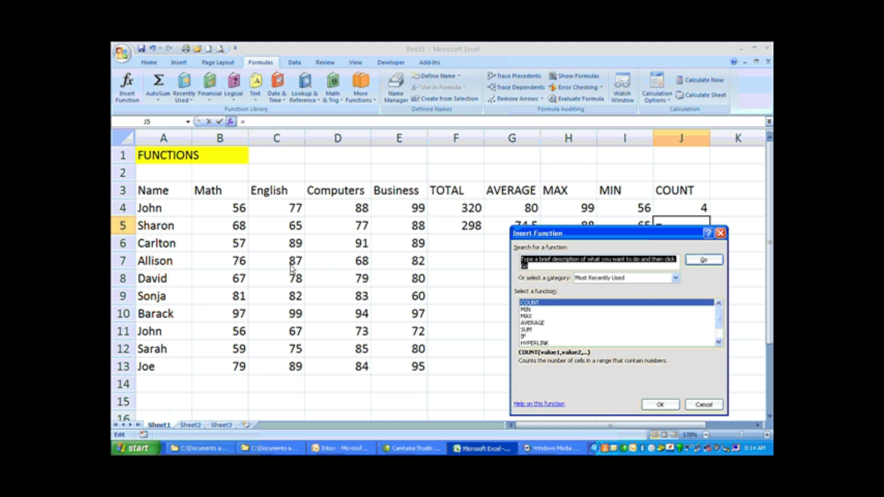
{"action": "left_click", "coordinate": [662, 404]}
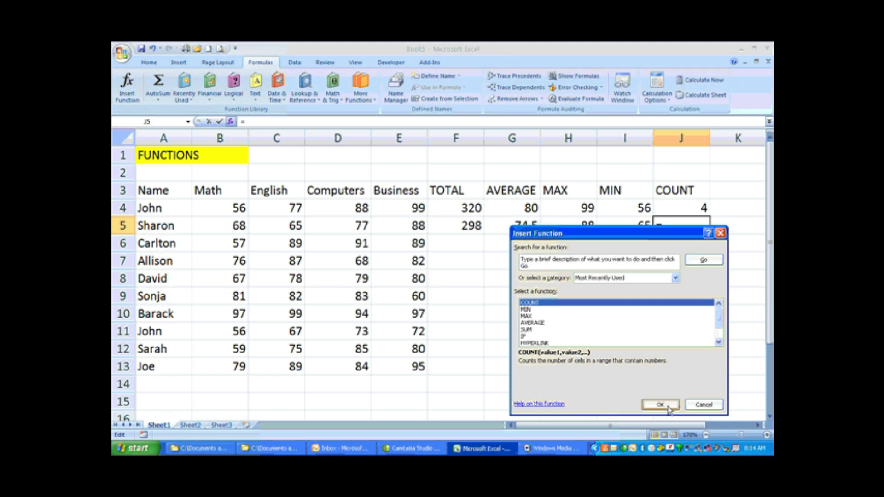
{"action": "left_click_drag", "start_coordinate": [237, 224], "coordinate": [425, 225]}
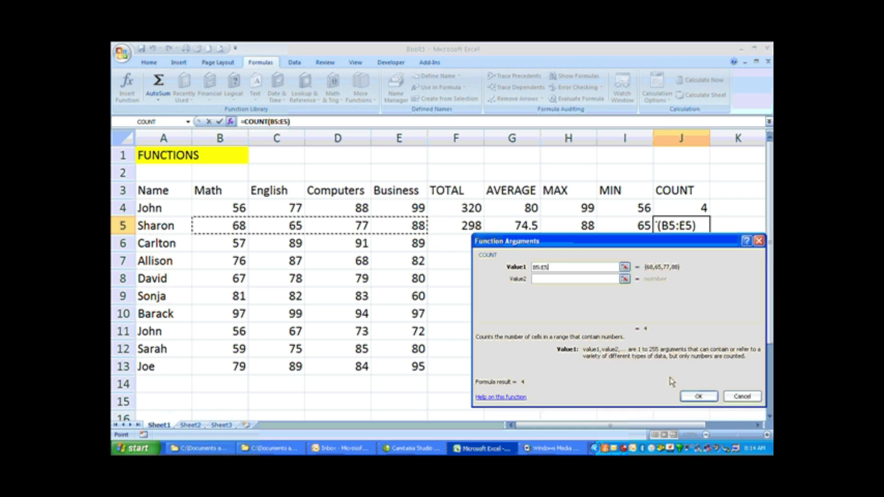
{"action": "left_click", "coordinate": [685, 394]}
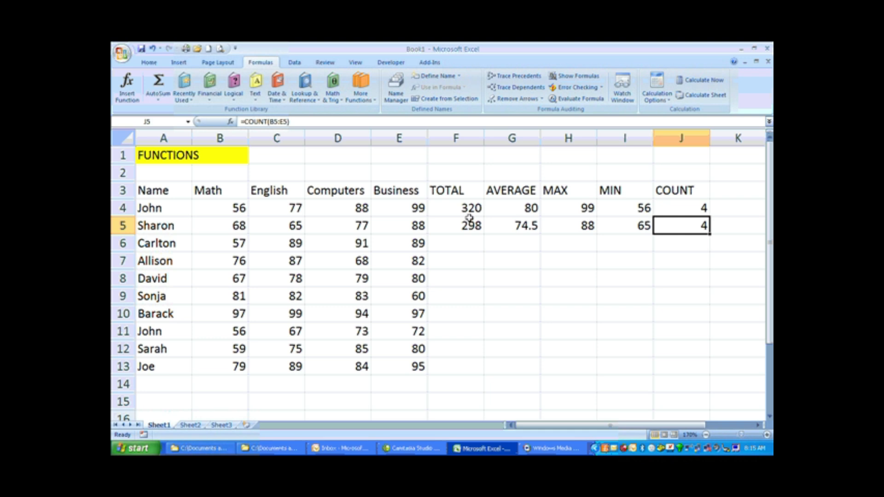
- Fill the SUM formula in F4 down through F13 to complete the TOTAL column
{"action": "left_click_drag", "start_coordinate": [469, 208], "coordinate": [460, 366]}
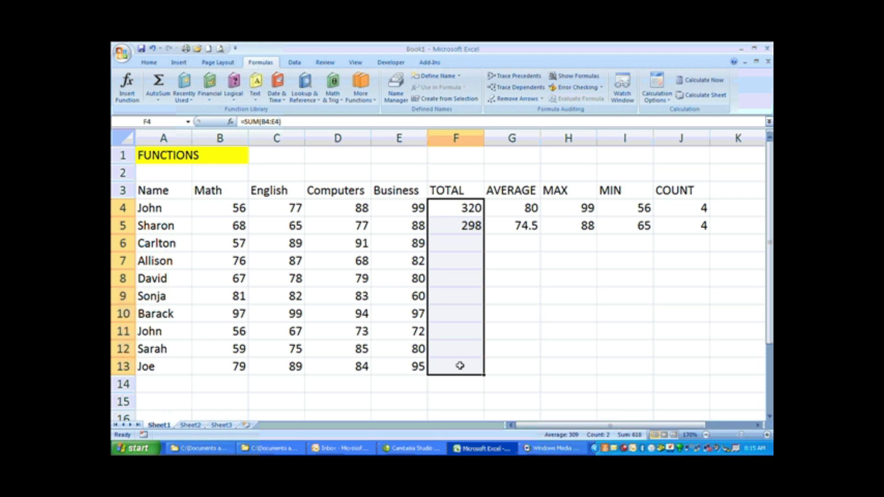
{"action": "left_click", "coordinate": [150, 63]}
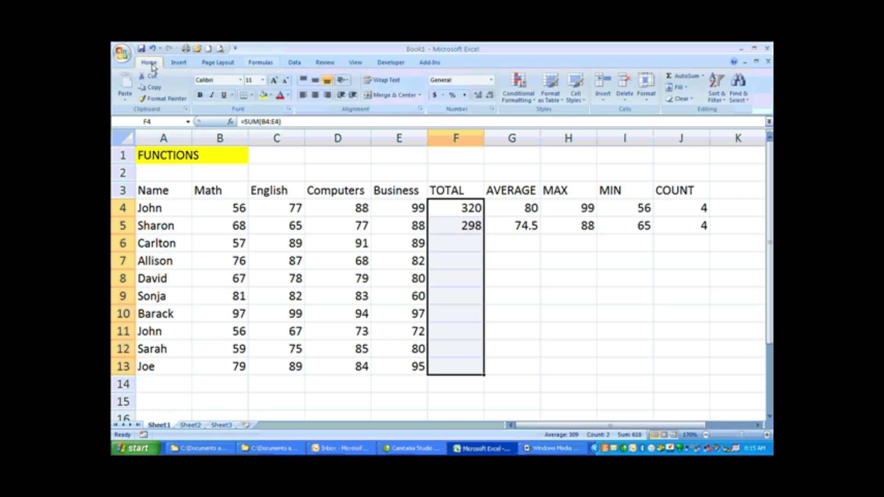
{"action": "left_click", "coordinate": [682, 89]}
{"action": "left_click", "coordinate": [686, 99]}
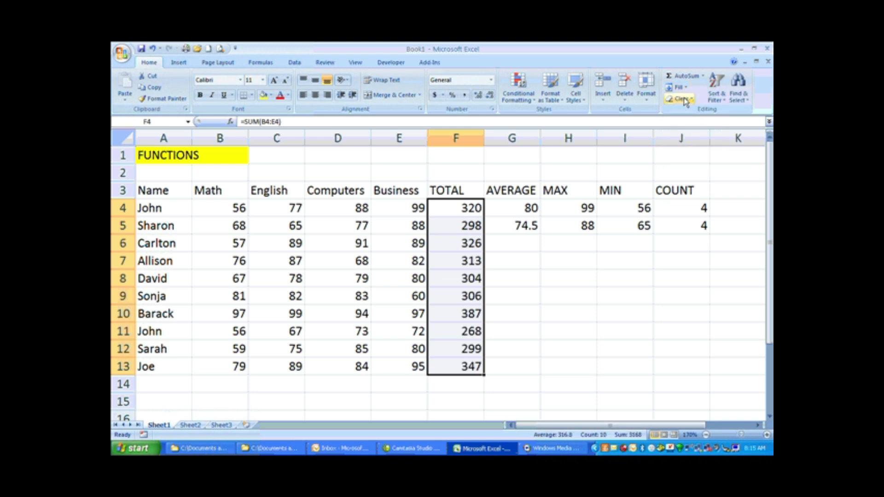
- Fill the AVERAGE formula in G4 down through G13 to complete the AVERAGE column
{"action": "left_click_drag", "start_coordinate": [529, 208], "coordinate": [526, 225]}
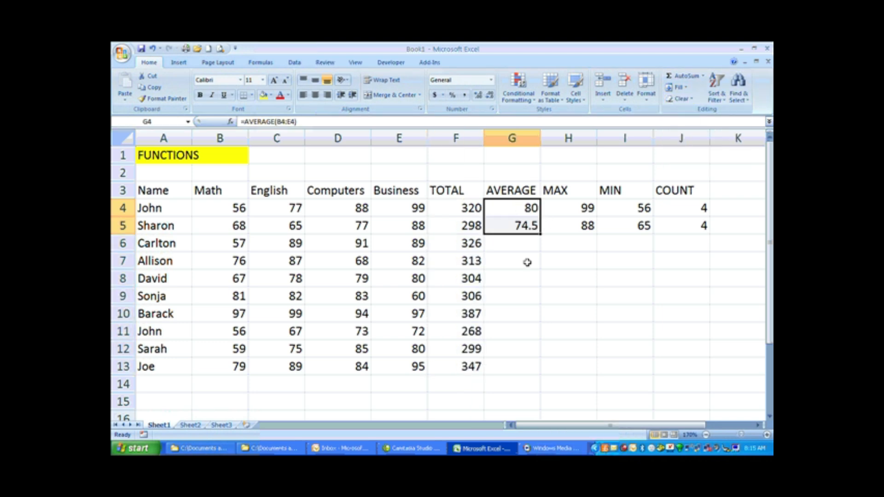
{"action": "left_click_drag", "start_coordinate": [527, 263], "coordinate": [518, 363]}
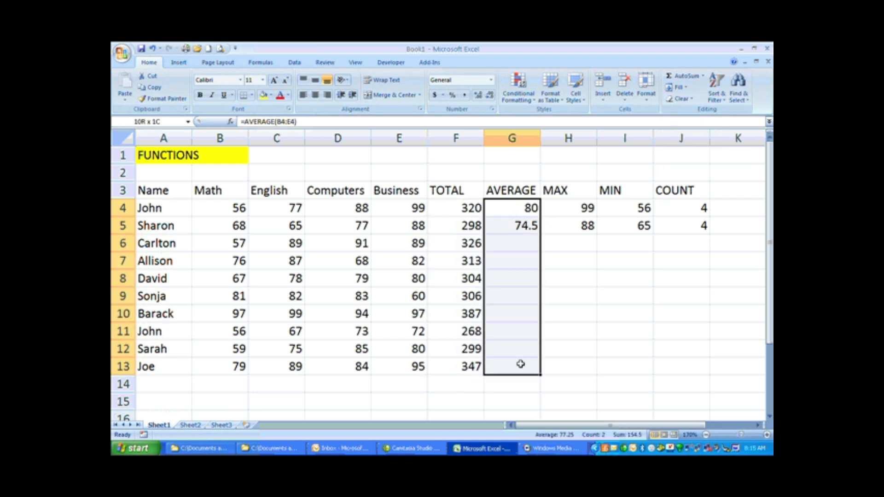
{"action": "left_click", "coordinate": [679, 91]}
{"action": "left_click", "coordinate": [686, 98]}
- Fill the MAX formula in H4 down through H13 to complete the MAX column
{"action": "left_click_drag", "start_coordinate": [583, 207], "coordinate": [571, 372]}
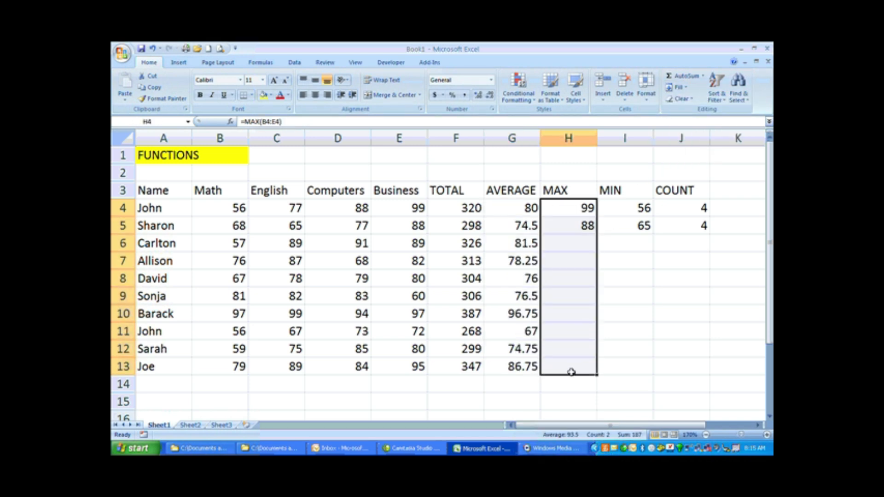
{"action": "left_click", "coordinate": [676, 89]}
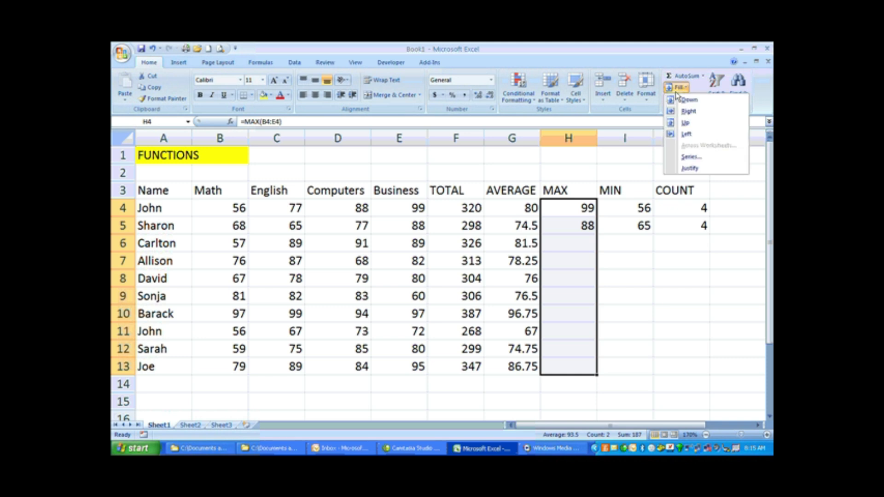
{"action": "left_click", "coordinate": [683, 100]}
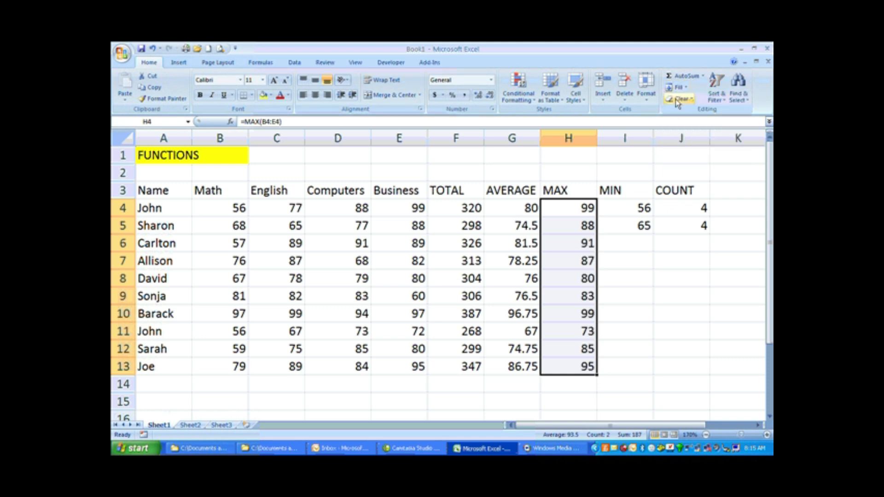
- Fill the MIN formula in I4 down through I13 to complete the MIN column
{"action": "left_click", "coordinate": [614, 213]}
{"action": "left_click_drag", "start_coordinate": [614, 218], "coordinate": [621, 365]}
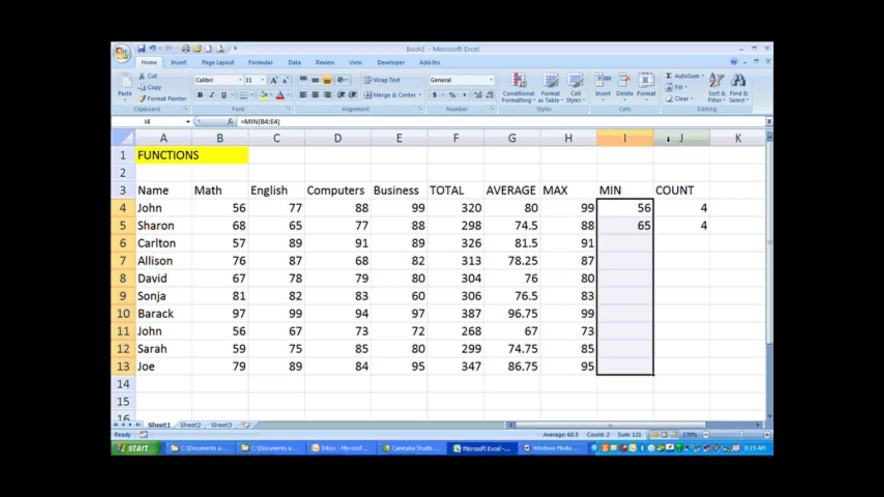
{"action": "left_click", "coordinate": [677, 87]}
{"action": "left_click", "coordinate": [684, 99]}
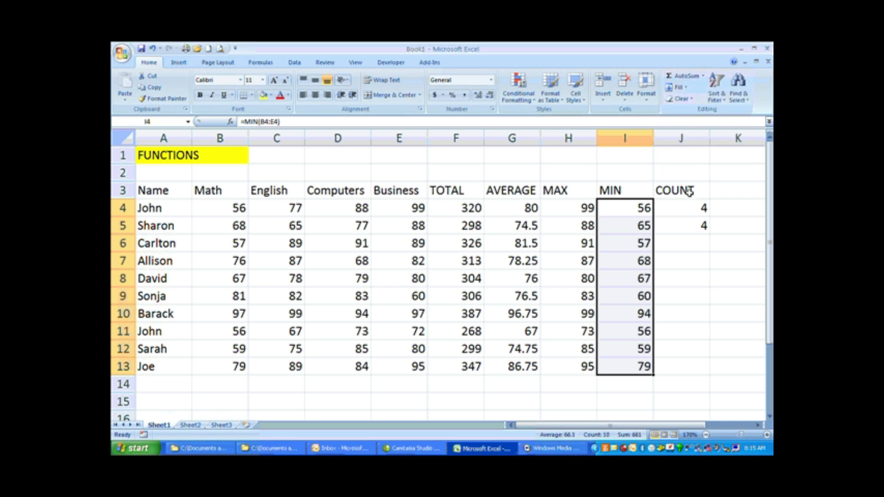
- Fill the COUNT formula in J4 down through J13 to complete the COUNT column, then deselect the range
{"action": "left_click_drag", "start_coordinate": [685, 211], "coordinate": [680, 364]}
{"action": "left_click", "coordinate": [678, 87]}
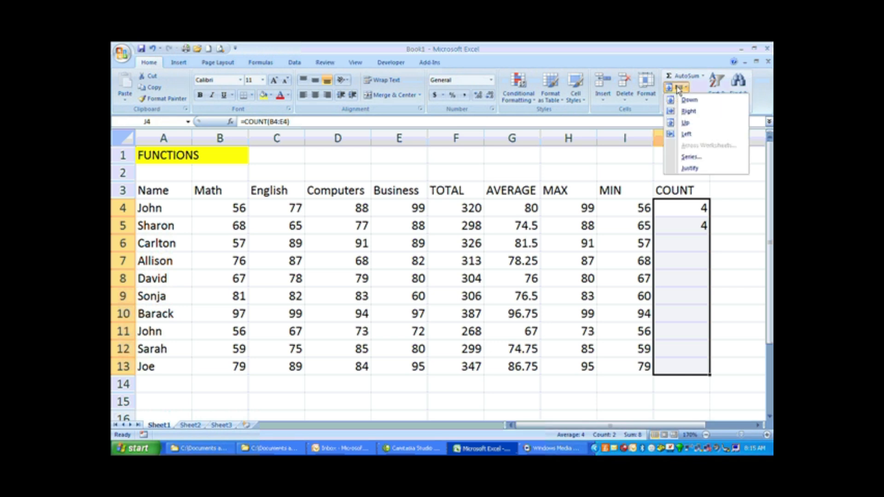
{"action": "left_click", "coordinate": [689, 100]}
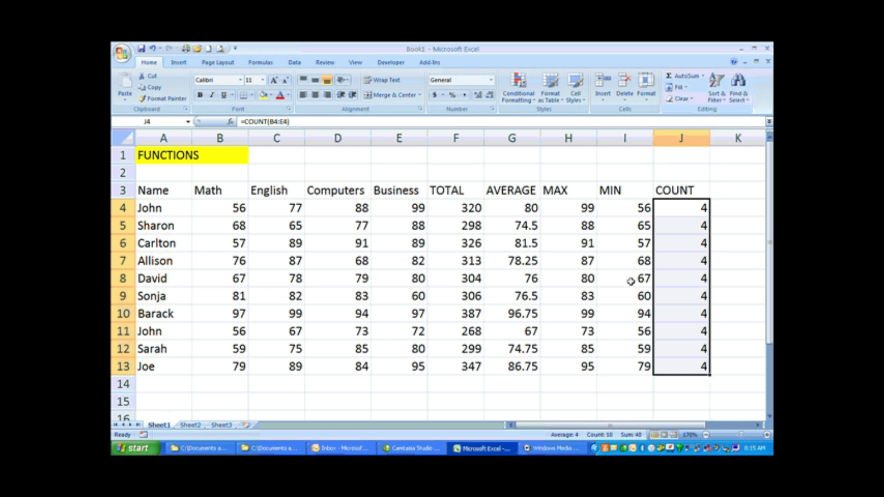
{"action": "left_click", "coordinate": [568, 365]}
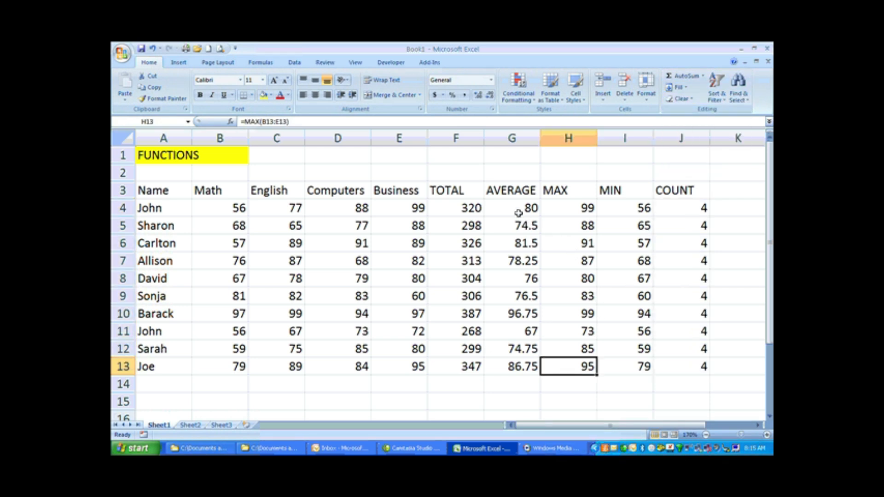
- Format the averages in G4:G13 with one decimal place and reduce them to whole numbers with no decimals
{"action": "left_click_drag", "start_coordinate": [517, 209], "coordinate": [520, 366]}
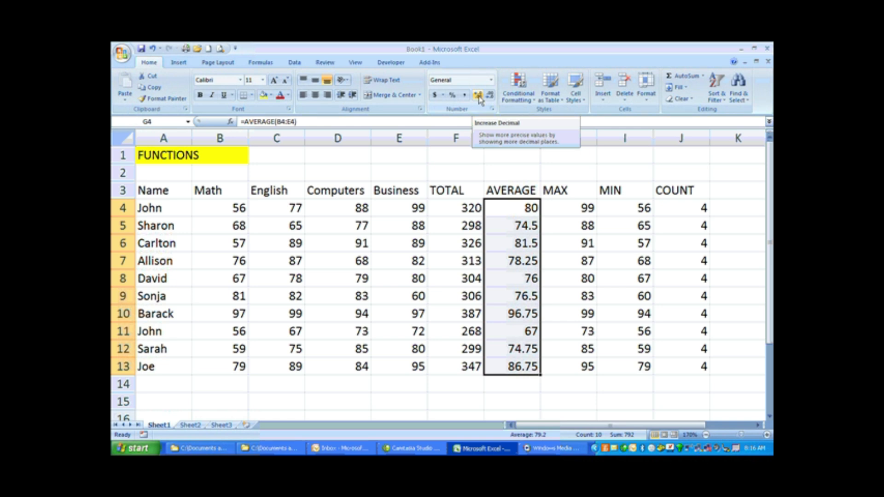
{"action": "left_click", "coordinate": [478, 96]}
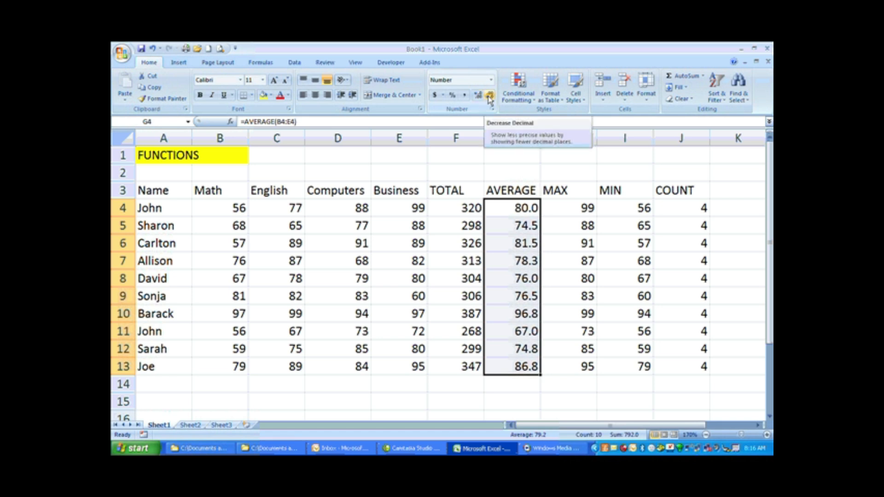
{"action": "left_click", "coordinate": [490, 95]}
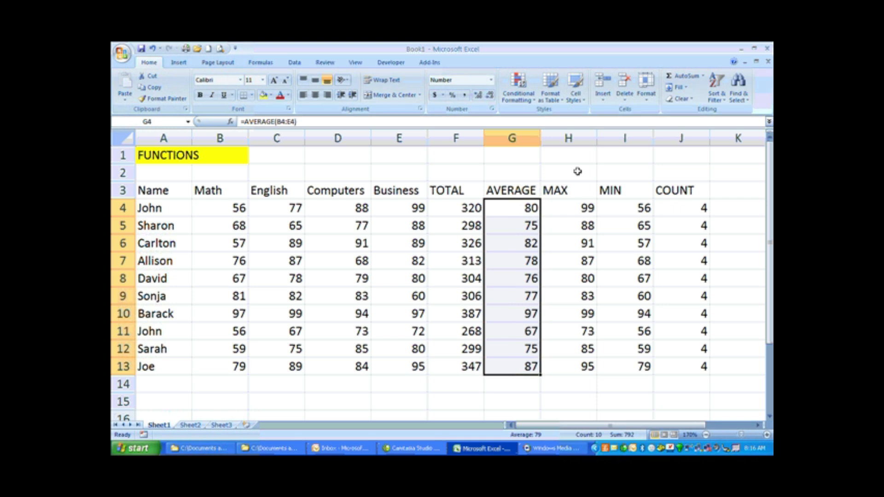
- Review the row 4 formulas under the TOTAL, AVERAGE, MAX, MIN and COUNT headings, one cell at a time from F4 to J4
{"action": "left_click", "coordinate": [462, 191]}
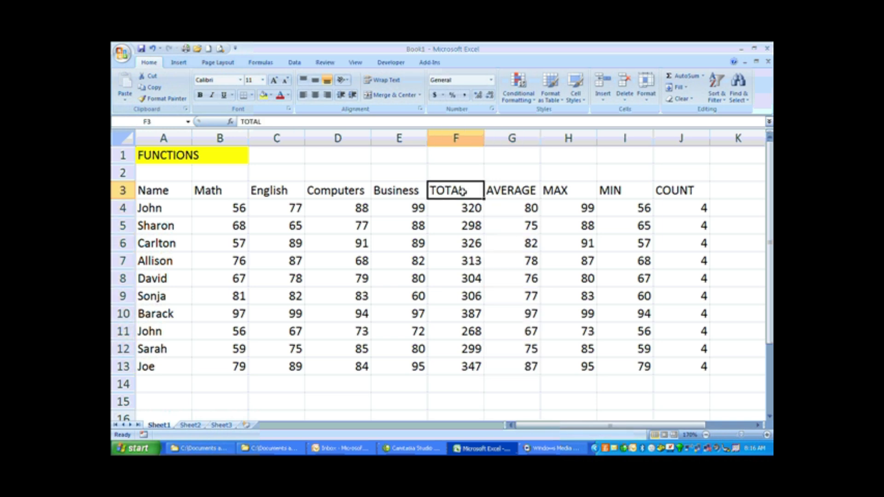
{"action": "left_click", "coordinate": [466, 205]}
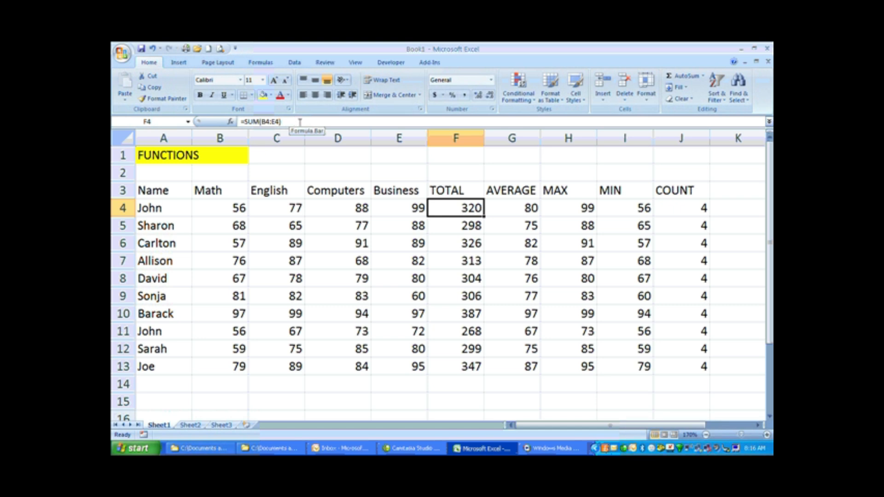
{"action": "left_click", "coordinate": [515, 190]}
{"action": "left_click", "coordinate": [510, 211]}
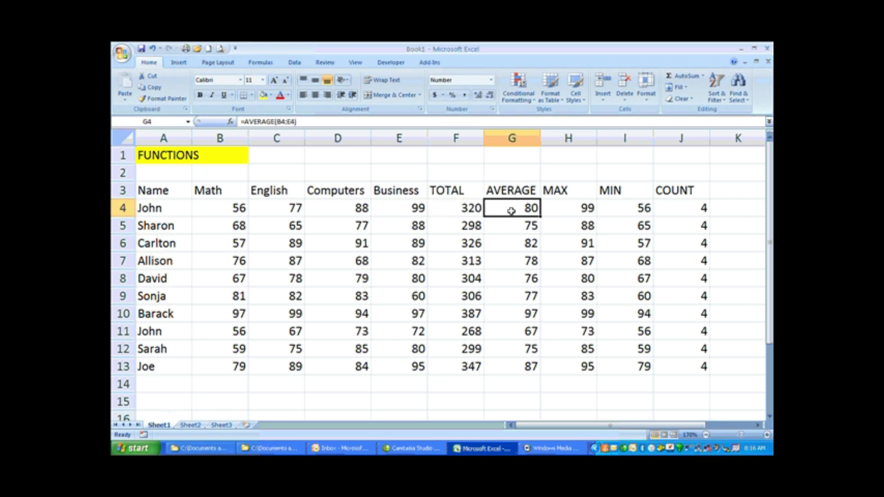
{"action": "left_click", "coordinate": [586, 192]}
{"action": "left_click", "coordinate": [582, 211]}
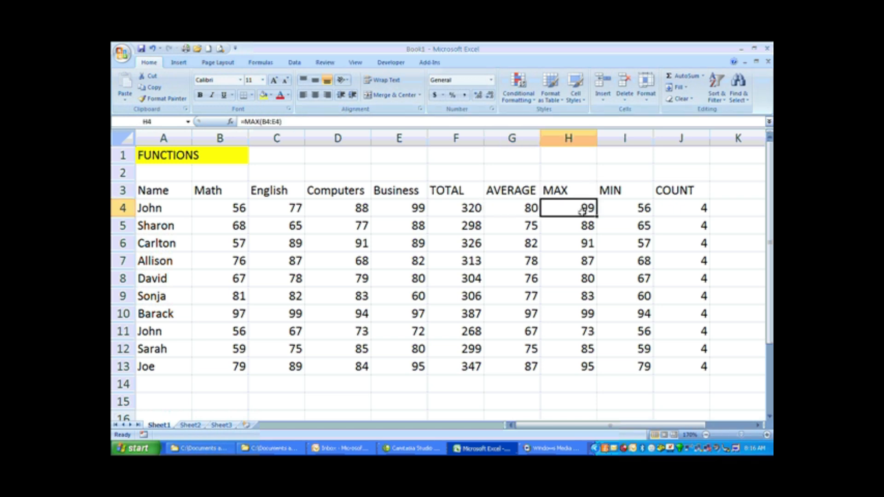
{"action": "left_click", "coordinate": [619, 192]}
{"action": "left_click", "coordinate": [620, 206]}
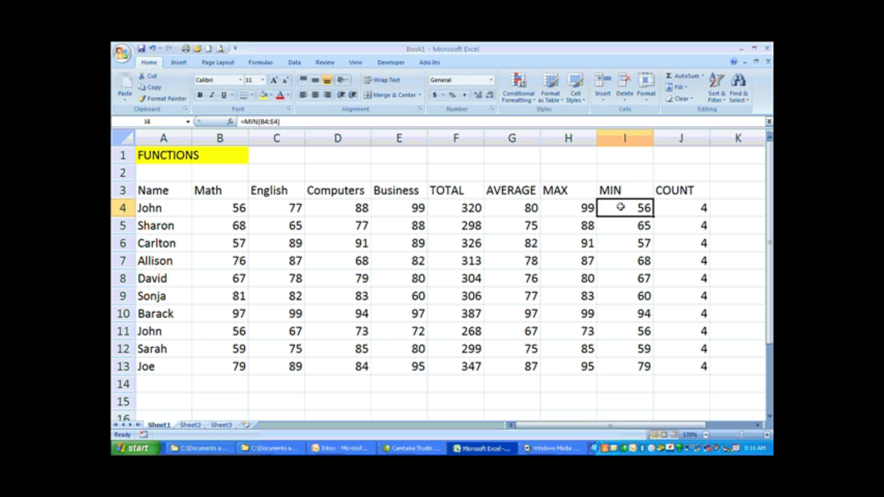
{"action": "left_click", "coordinate": [669, 192]}
{"action": "left_click", "coordinate": [671, 208]}
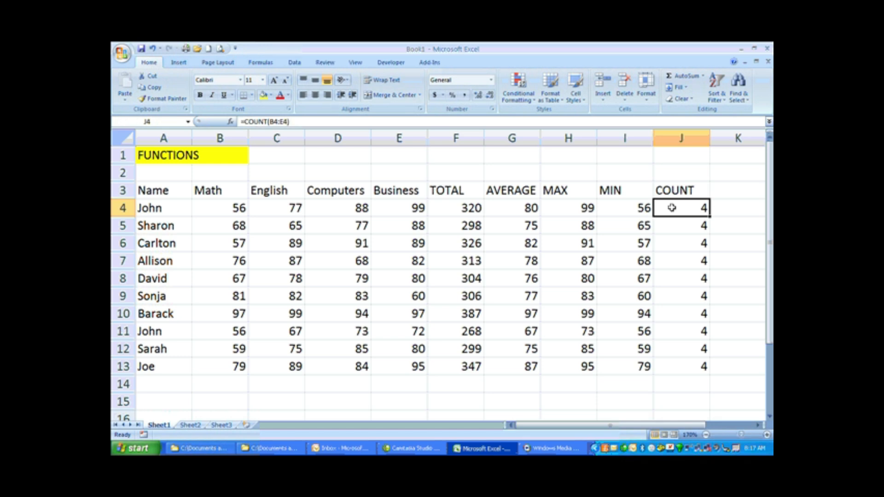
- Enter the formula =COUNT(B4:E4) again in J4, extending the range from the Math score to the Business score
{"action": "type", "text": "="}
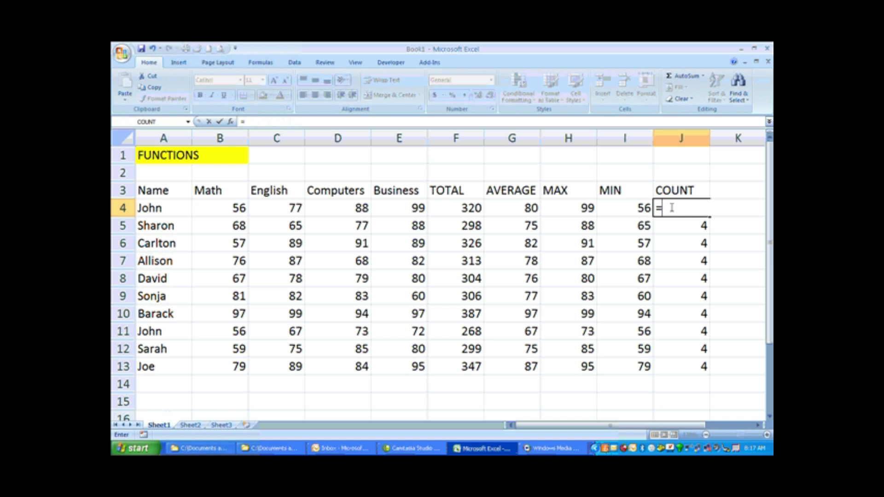
{"action": "type", "text": "COUNT("}
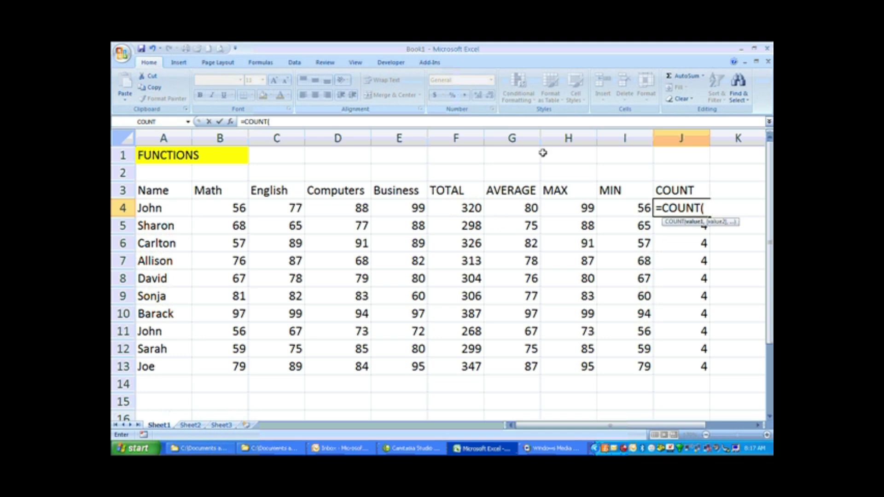
{"action": "left_click", "coordinate": [236, 207]}
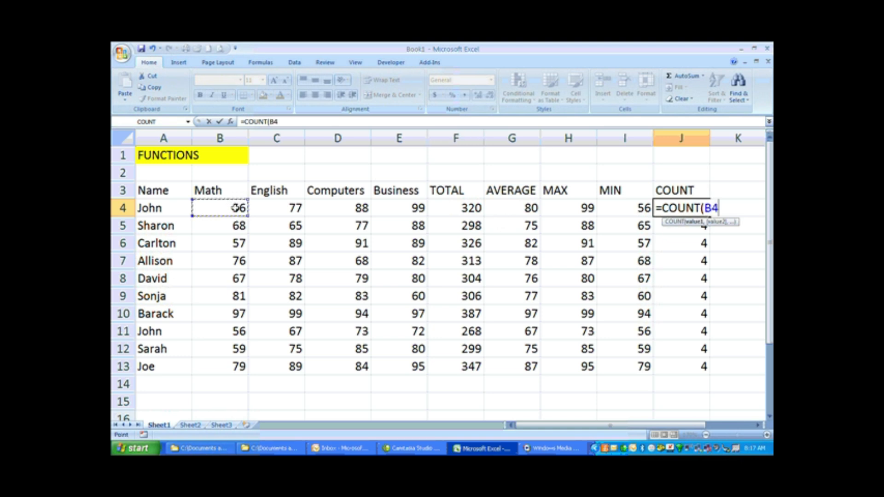
{"action": "key", "text": "F8"}
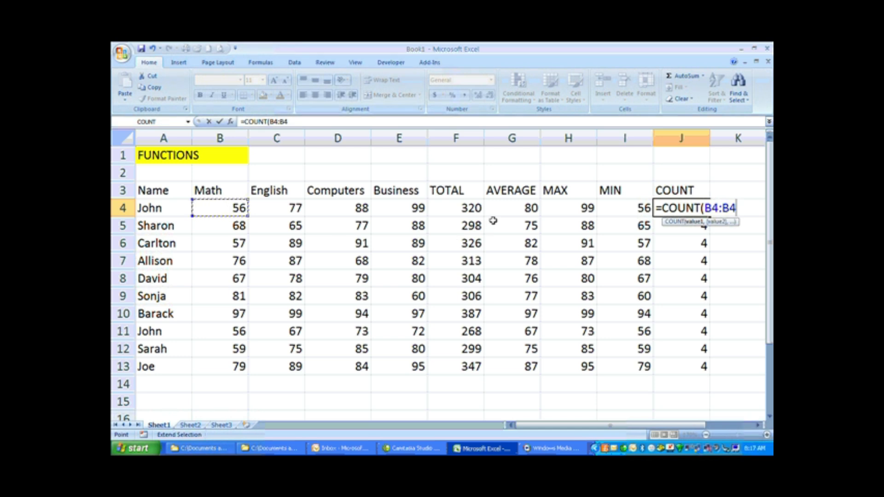
{"action": "left_click", "coordinate": [413, 209]}
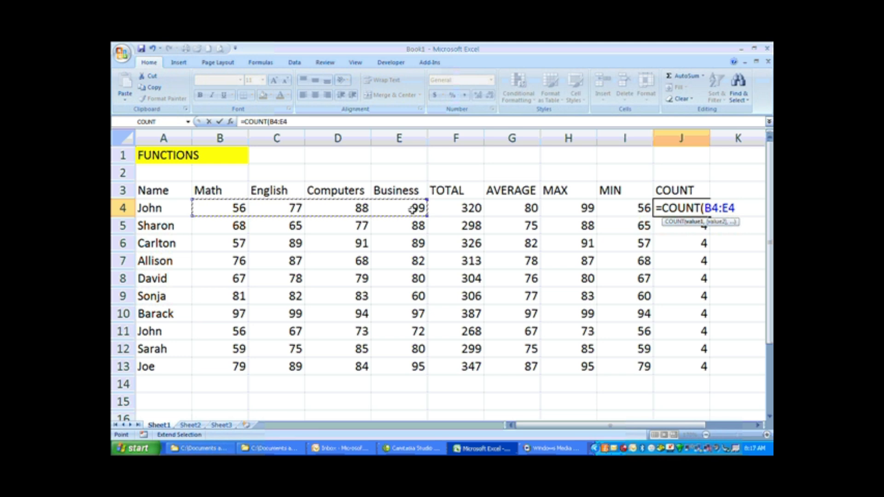
{"action": "type", "text": ")"}
{"action": "key", "text": "Return"}
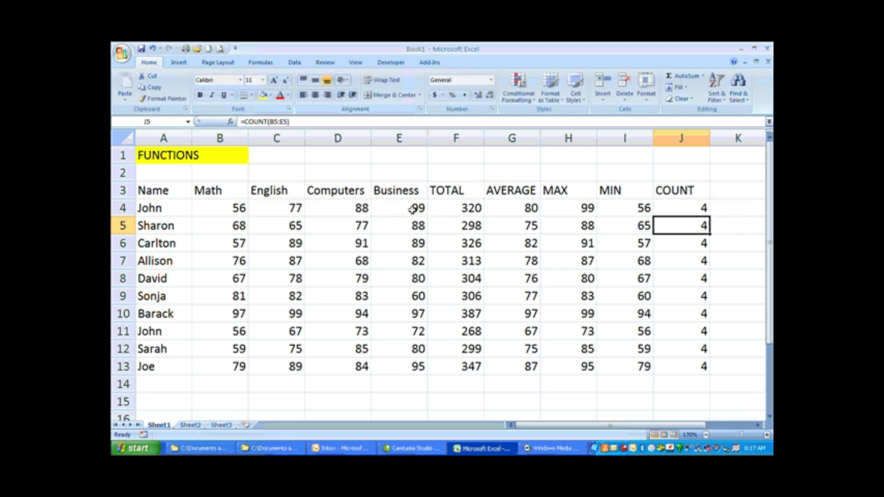
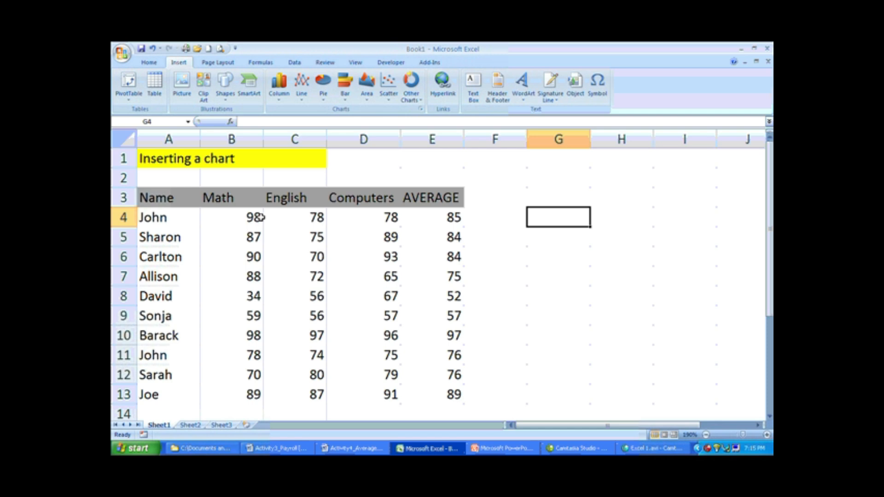
- Try a Bar of Pie chart built only from the scores in B4:D4, without headings, and delete it
{"action": "left_click_drag", "start_coordinate": [245, 218], "coordinate": [365, 223]}
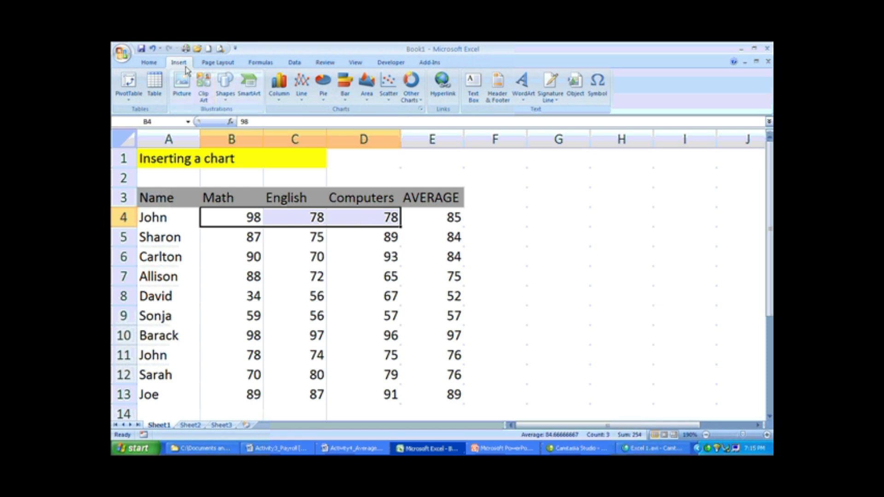
{"action": "left_click", "coordinate": [326, 87]}
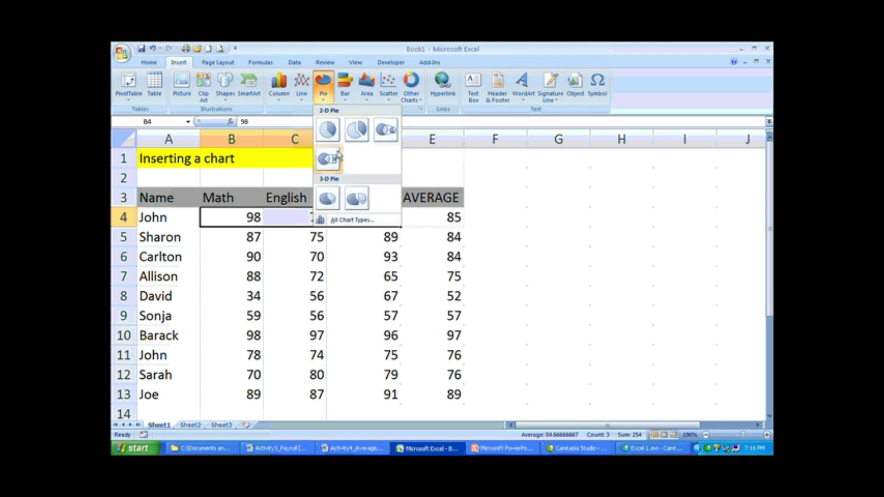
{"action": "left_click", "coordinate": [331, 165]}
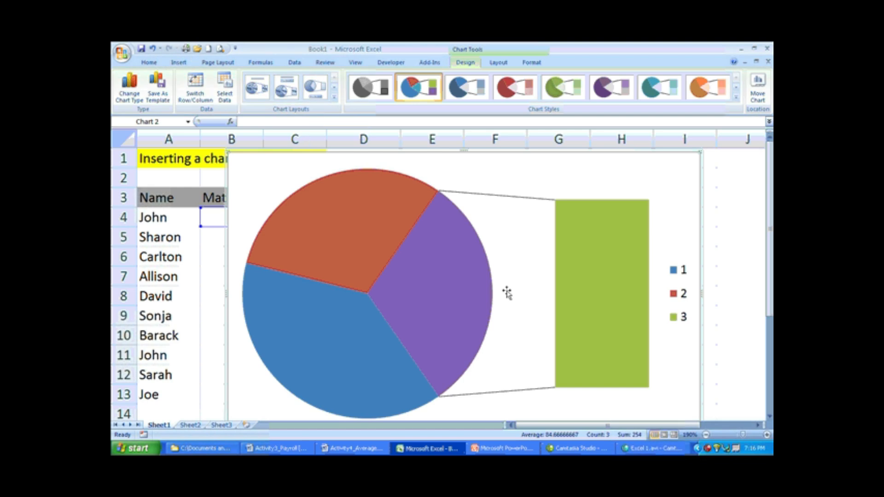
{"action": "left_click_drag", "start_coordinate": [770, 300], "coordinate": [770, 276]}
{"action": "key", "text": "Delete"}
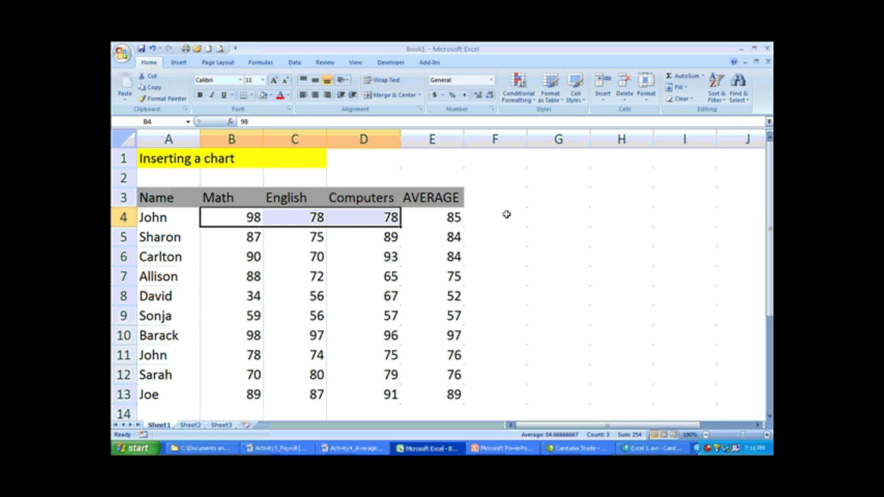
{"action": "left_click", "coordinate": [508, 213]}
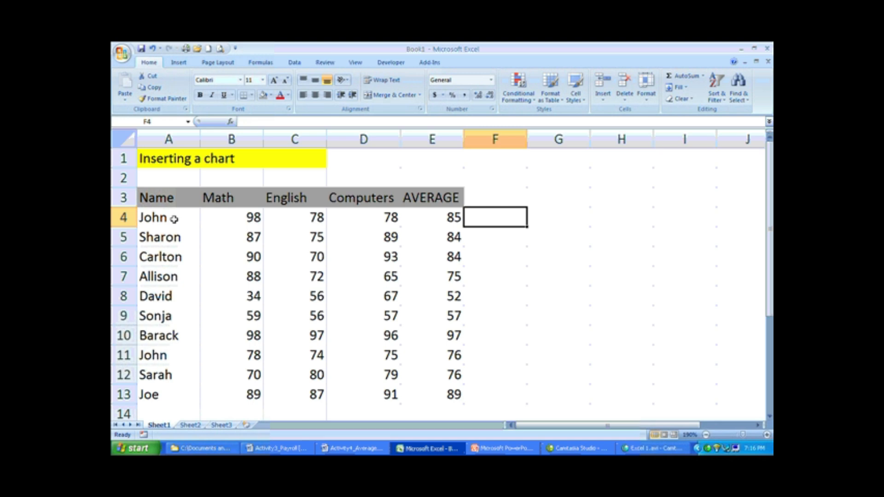
- Insert a Bar of Pie chart from the headings and first student's scores in A3:D4, and cut it from Sheet1
{"action": "left_click_drag", "start_coordinate": [172, 198], "coordinate": [351, 227]}
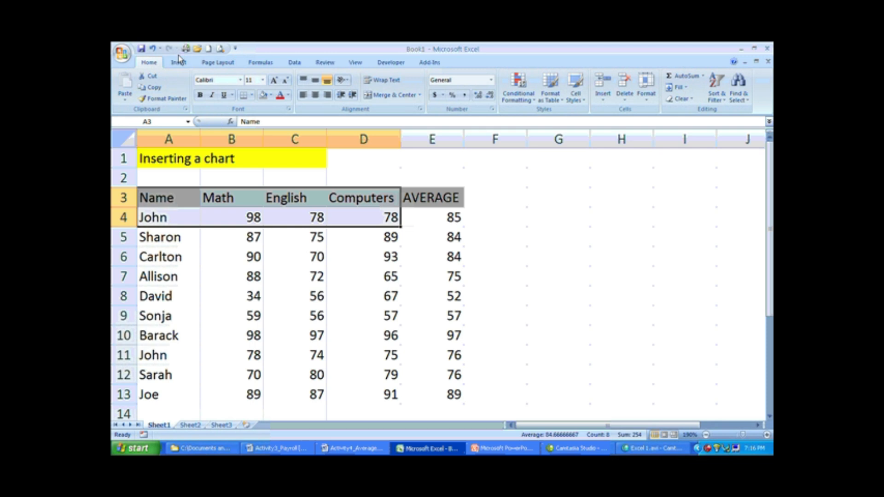
{"action": "left_click", "coordinate": [179, 61]}
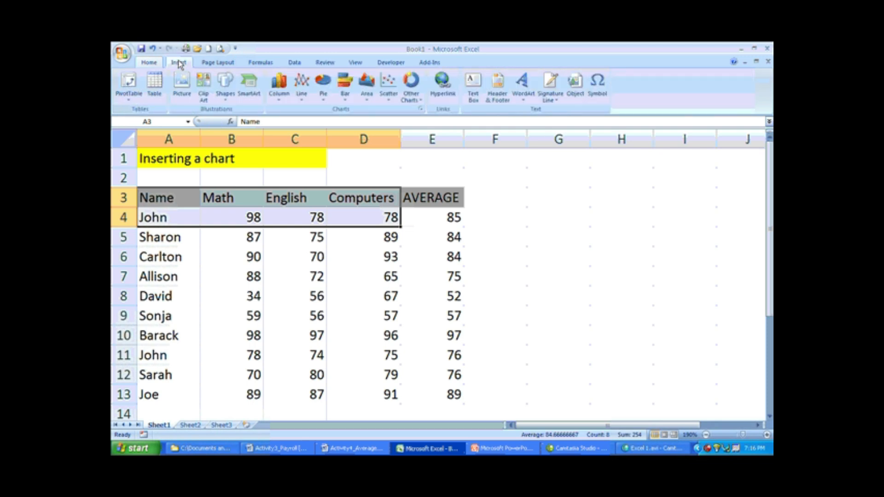
{"action": "left_click", "coordinate": [320, 92]}
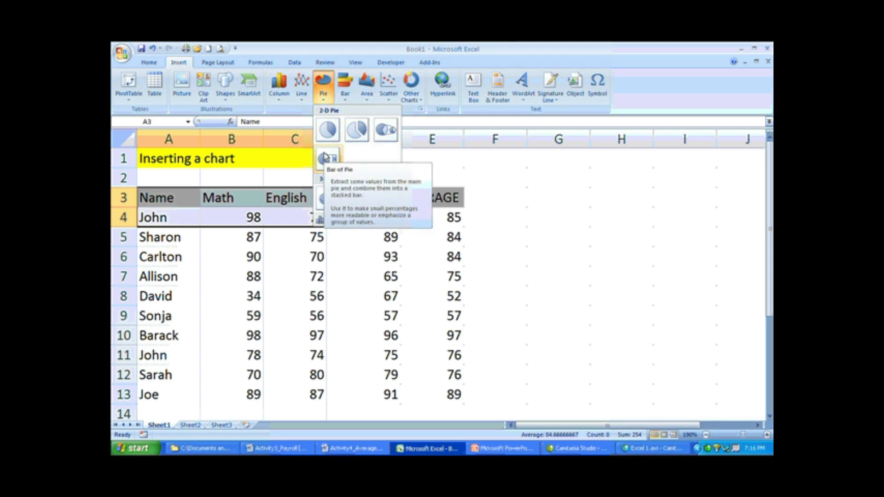
{"action": "left_click", "coordinate": [325, 158]}
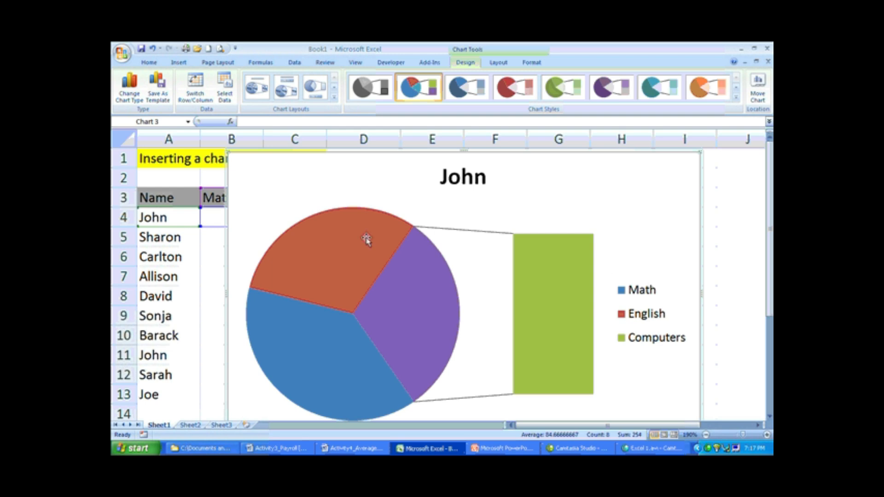
{"action": "right_click", "coordinate": [334, 180]}
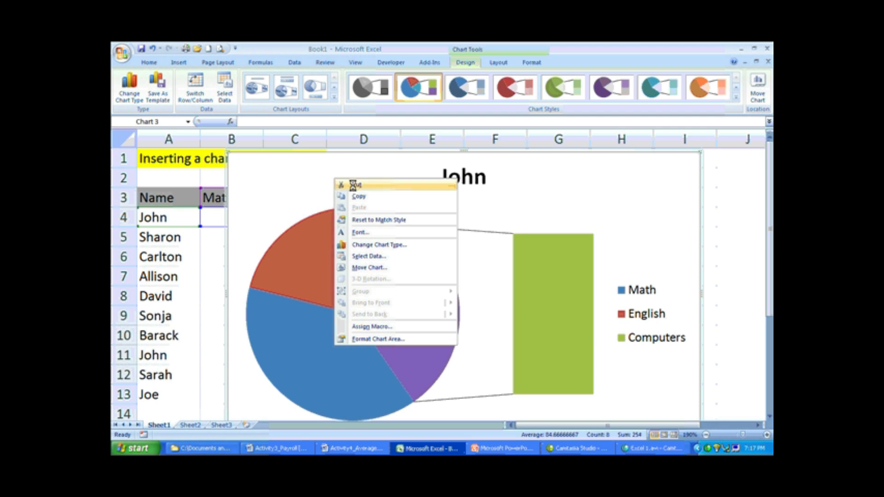
{"action": "left_click", "coordinate": [355, 186]}
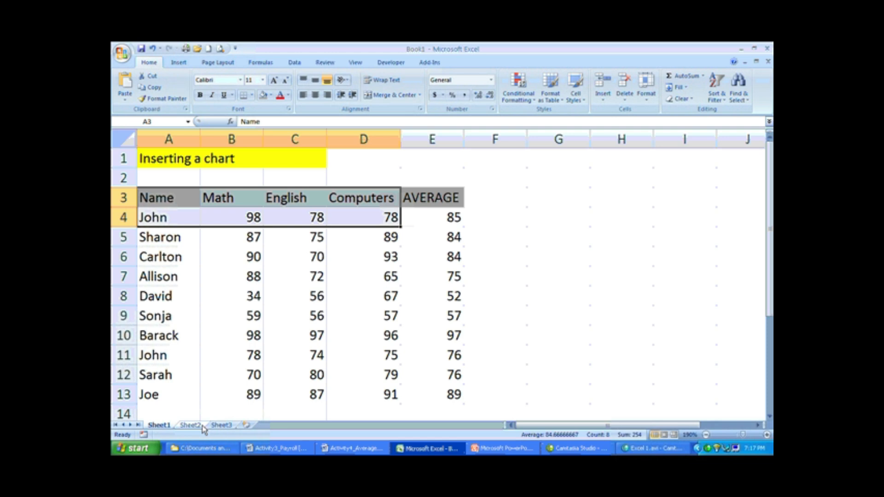
- Empty Sheet2 by clearing the contents of A1:G9 and deleting columns A to H
{"action": "left_click", "coordinate": [190, 425]}
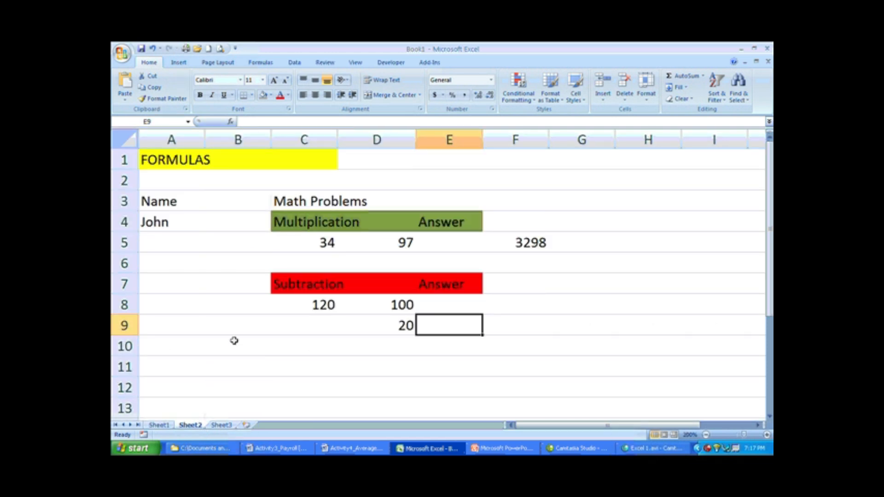
{"action": "left_click_drag", "start_coordinate": [162, 156], "coordinate": [573, 326]}
{"action": "key", "text": "Delete"}
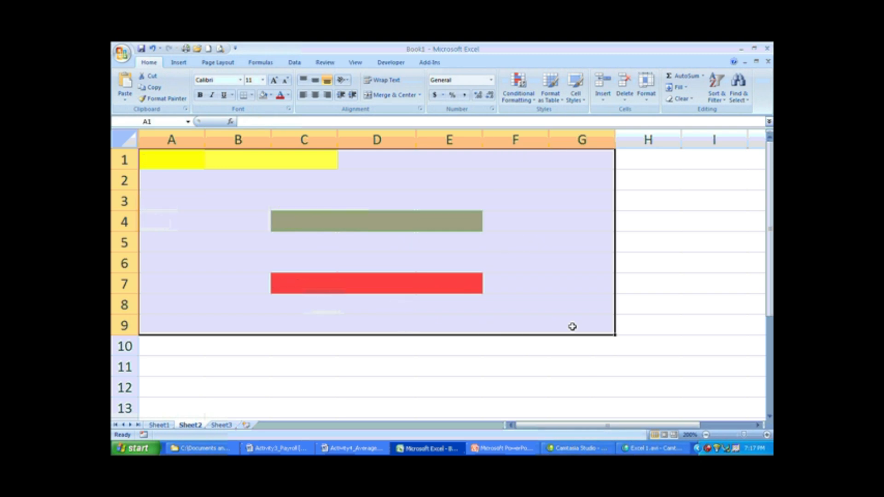
{"action": "left_click_drag", "start_coordinate": [183, 140], "coordinate": [637, 121]}
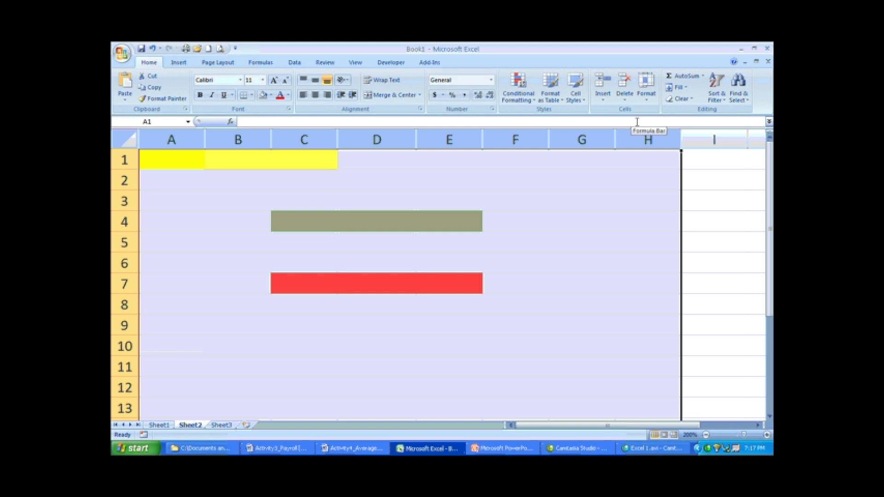
{"action": "right_click", "coordinate": [638, 133]}
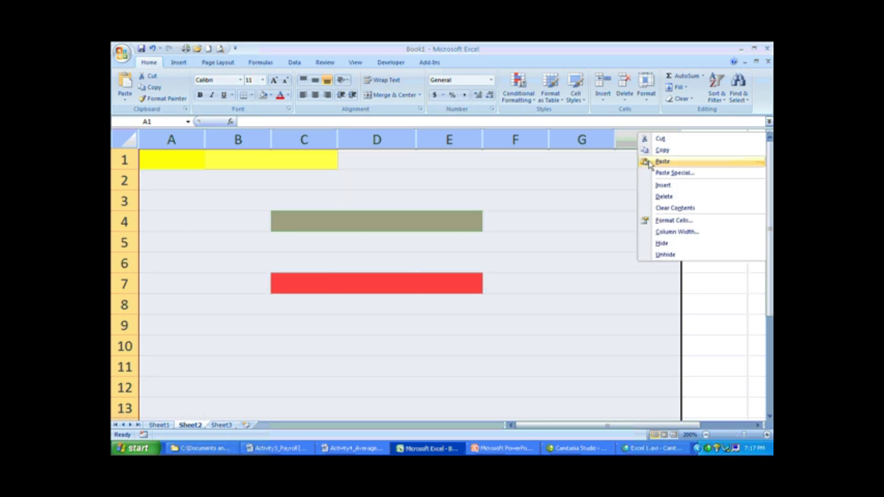
{"action": "left_click", "coordinate": [656, 202]}
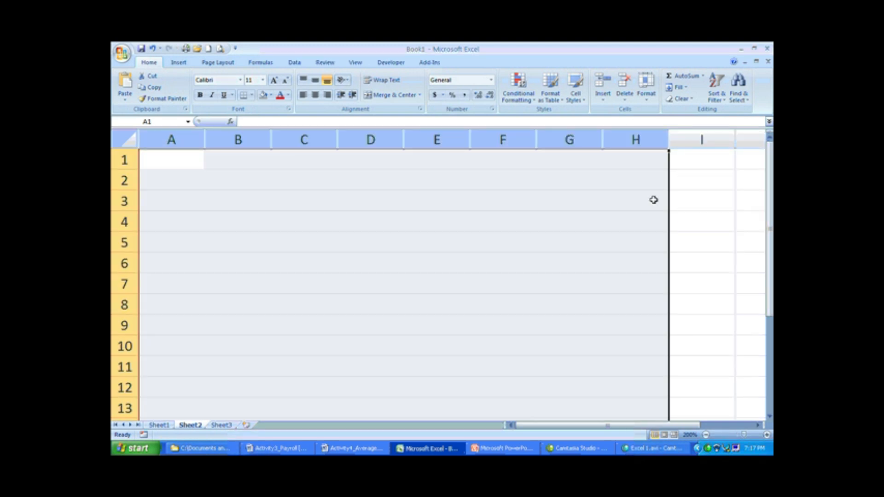
- Paste the cut pie chart at A1 on Sheet2 and move it slightly inward from the sheet's corner
{"action": "left_click", "coordinate": [186, 163]}
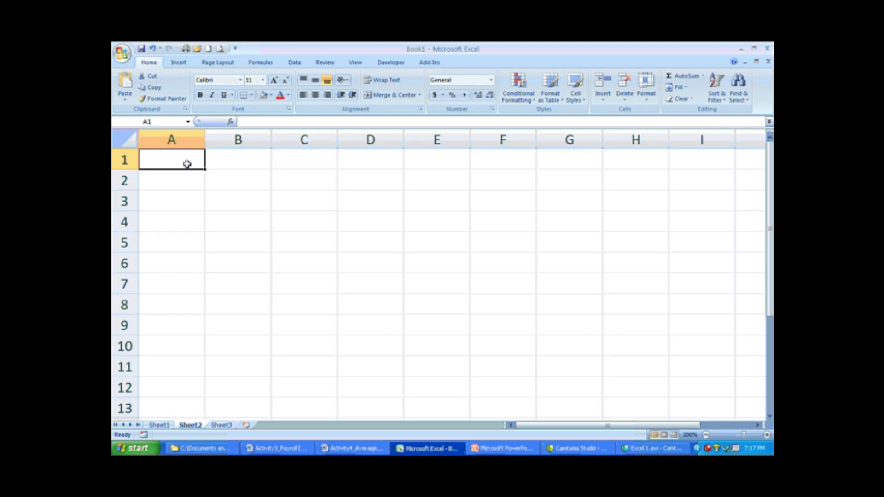
{"action": "left_click", "coordinate": [124, 82]}
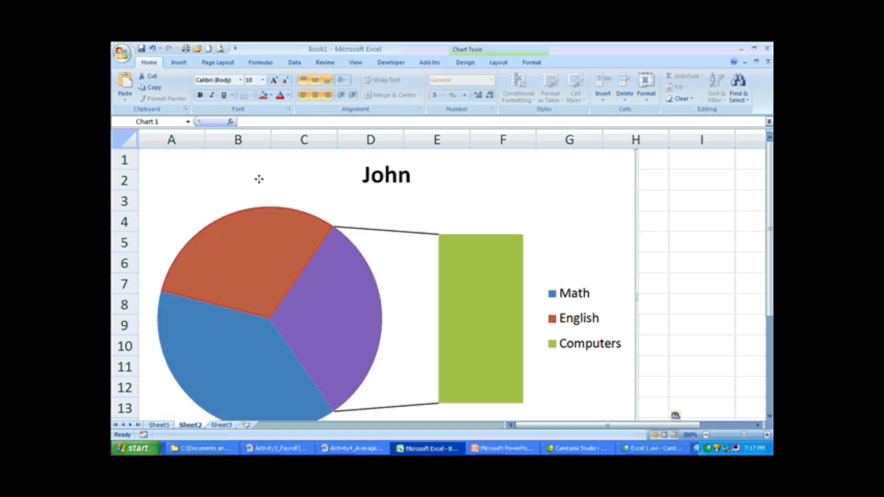
{"action": "left_click_drag", "start_coordinate": [262, 199], "coordinate": [268, 192]}
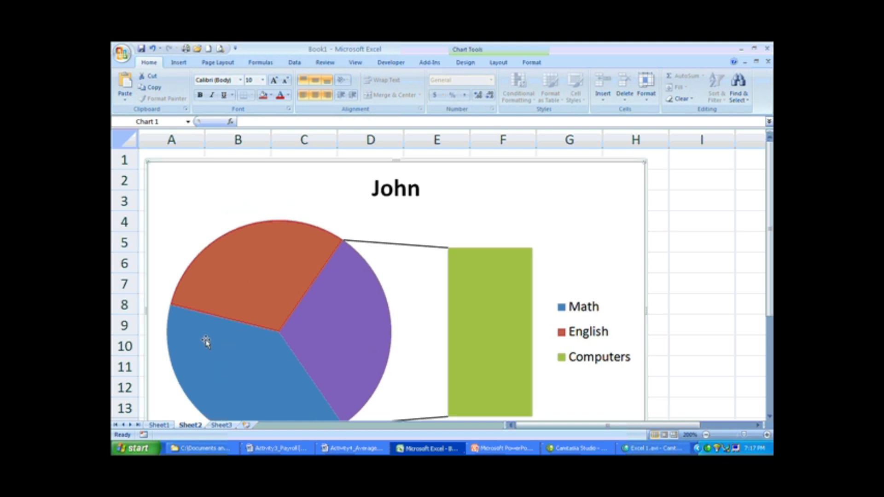
- Rename Sheet2 with the charted student's first name, return to Sheet1 and deselect the table range
{"action": "right_click", "coordinate": [187, 428]}
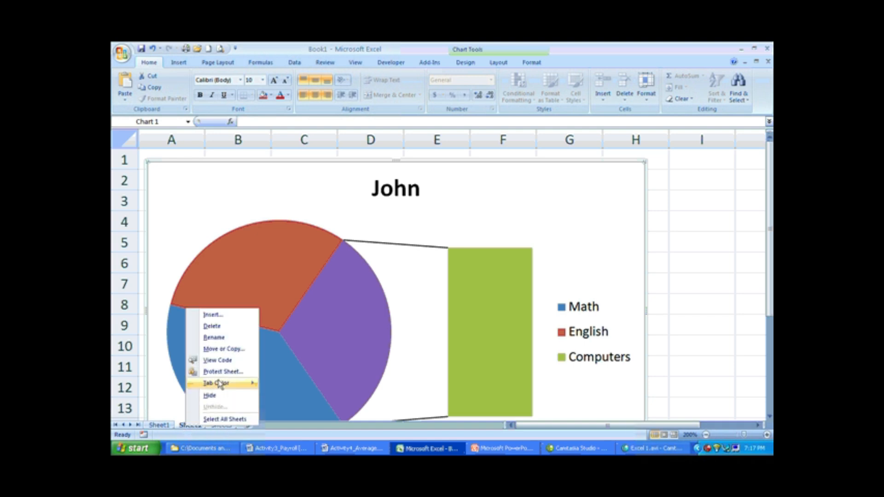
{"action": "left_click", "coordinate": [218, 337]}
{"action": "type", "text": "John"}
{"action": "key", "text": "Return"}
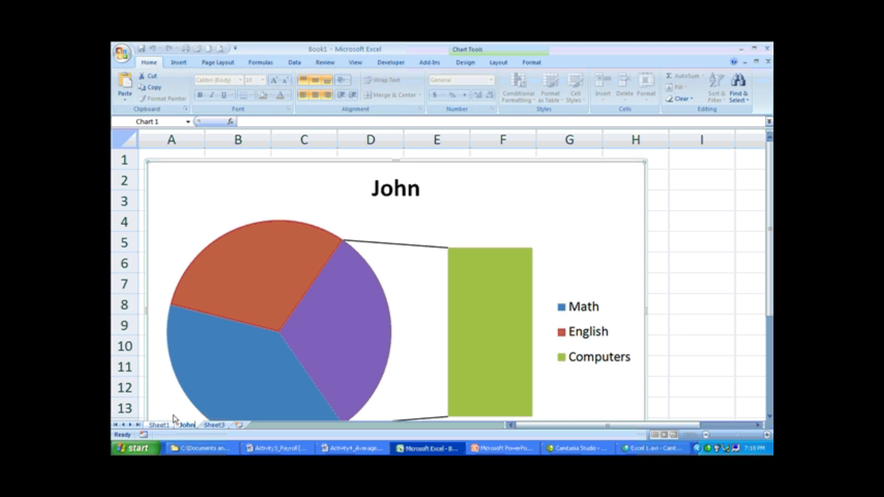
{"action": "left_click", "coordinate": [164, 426]}
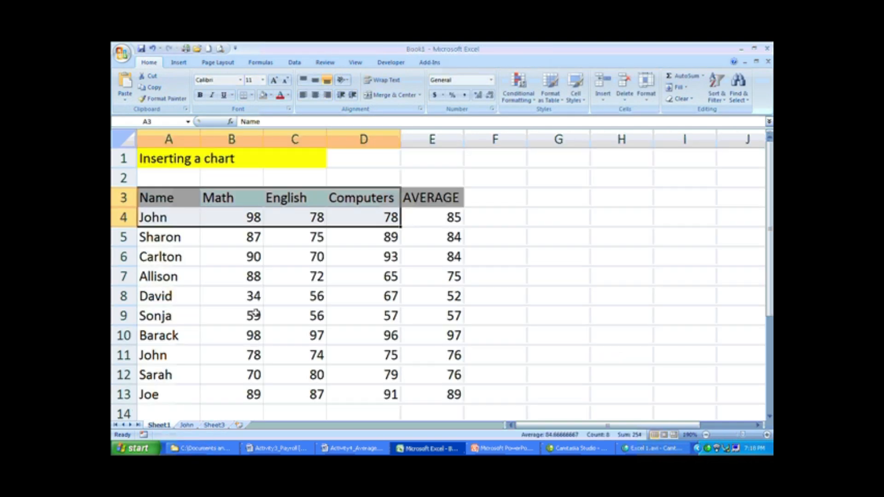
{"action": "left_click", "coordinate": [504, 205]}
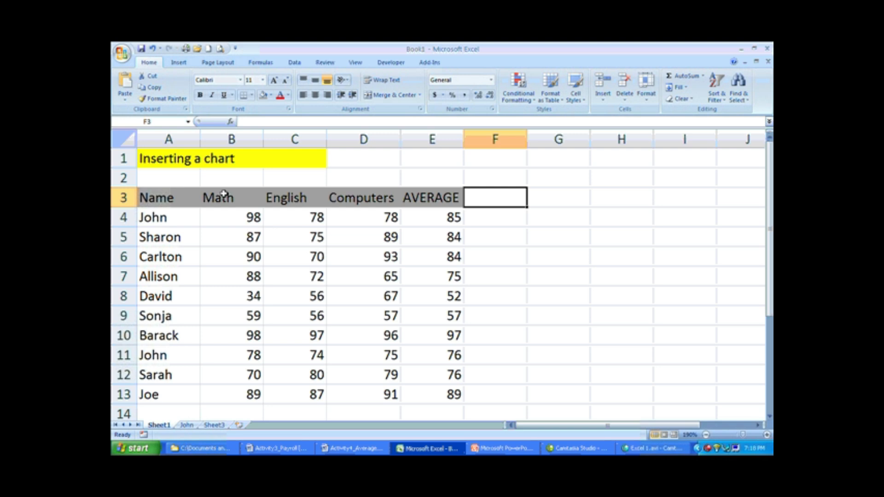
{"action": "left_click_drag", "start_coordinate": [171, 199], "coordinate": [332, 197]}
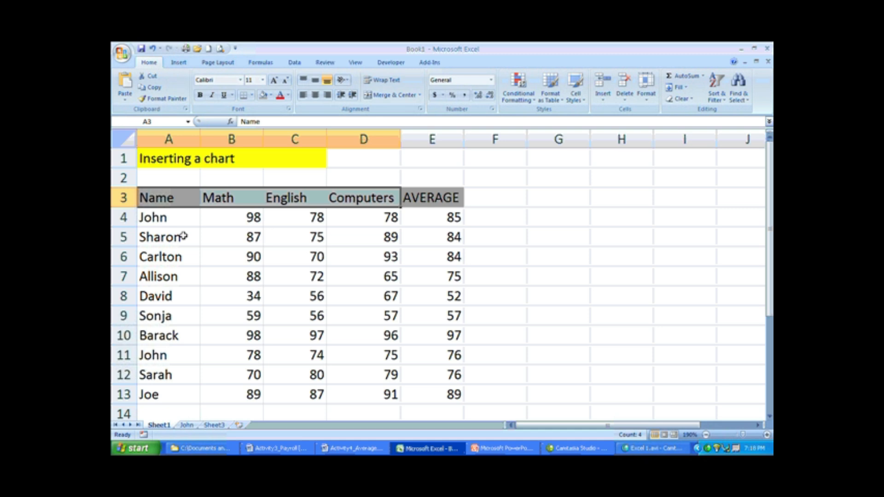
{"action": "left_click_drag", "start_coordinate": [184, 236], "coordinate": [336, 237]}
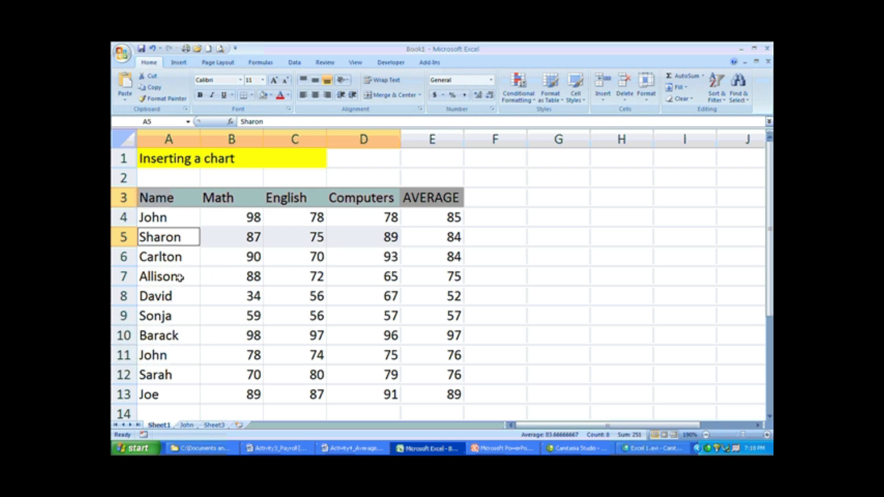
{"action": "left_click_drag", "start_coordinate": [180, 277], "coordinate": [348, 284]}
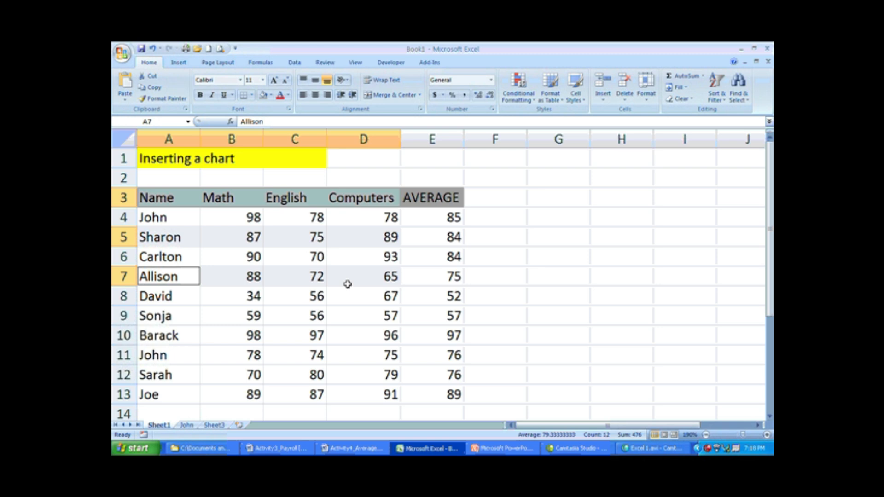
{"action": "left_click_drag", "start_coordinate": [347, 284], "coordinate": [222, 317]}
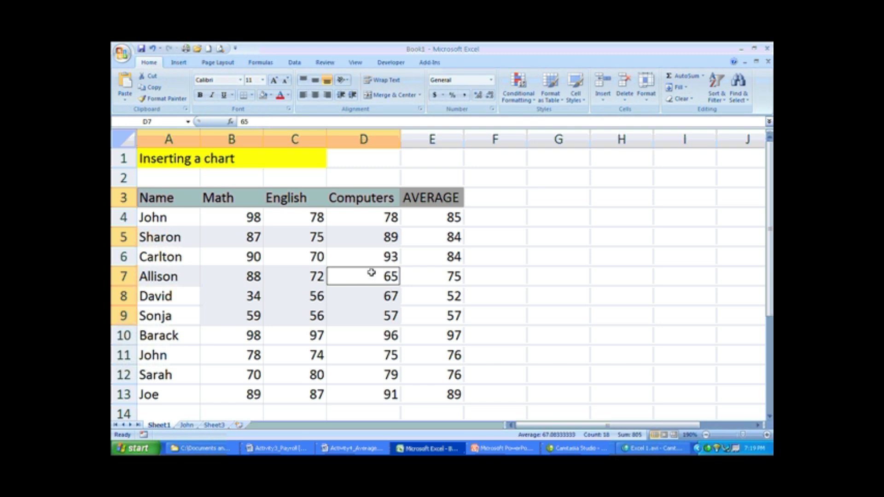
{"action": "left_click", "coordinate": [541, 253]}
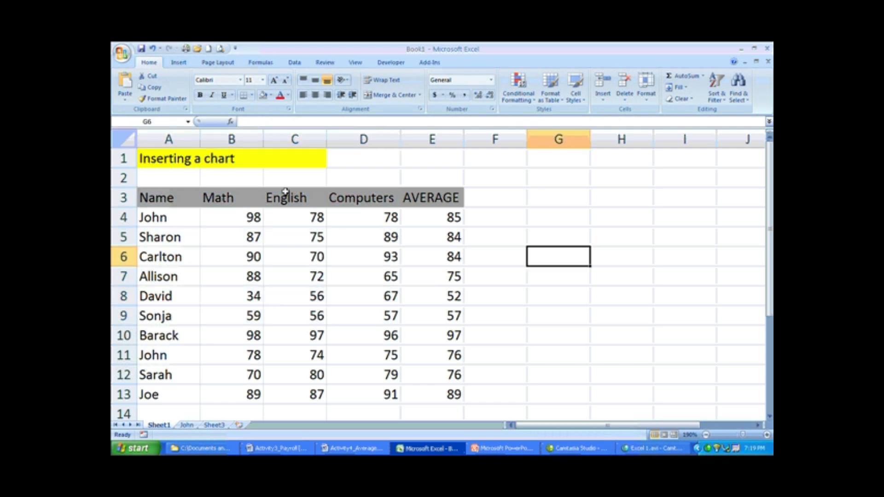
- Insert a 2-D clustered column chart from the headings A3:D3 and the score rows 5, 7, 9 and 12 in columns A to D
{"action": "left_click_drag", "start_coordinate": [180, 197], "coordinate": [350, 199]}
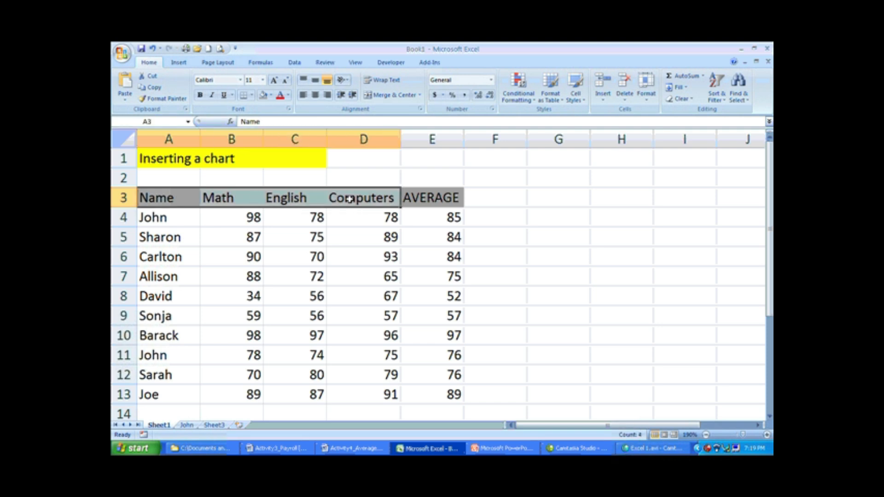
{"action": "left_click_drag", "start_coordinate": [189, 234], "coordinate": [341, 231]}
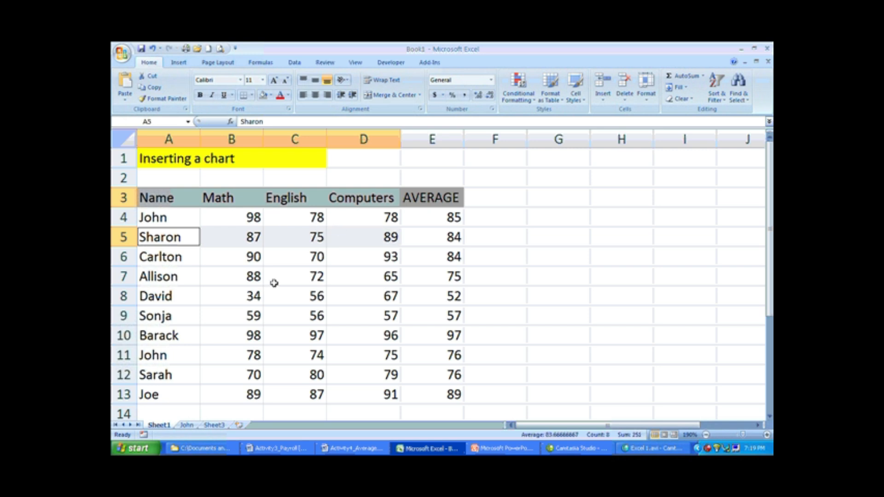
{"action": "left_click", "coordinate": [173, 277], "text": "ctrl"}
{"action": "left_click_drag", "start_coordinate": [173, 277], "coordinate": [344, 272]}
{"action": "left_click_drag", "start_coordinate": [173, 317], "coordinate": [337, 315]}
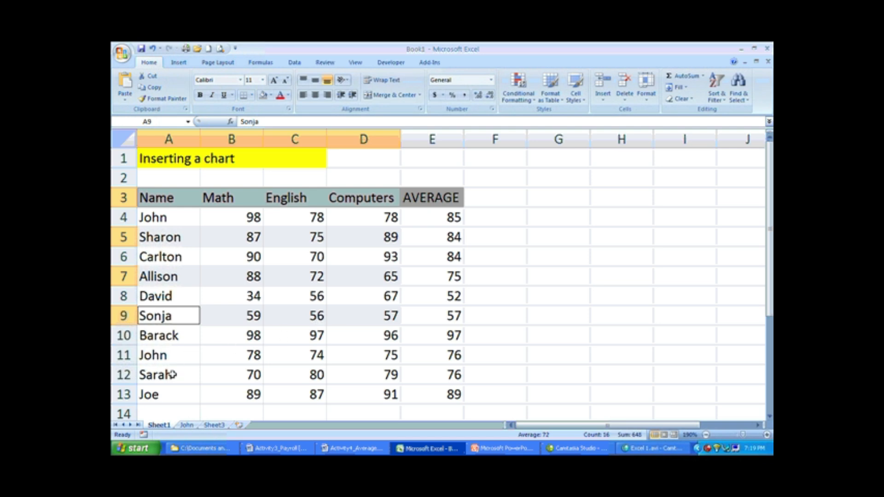
{"action": "left_click_drag", "start_coordinate": [170, 375], "coordinate": [342, 372]}
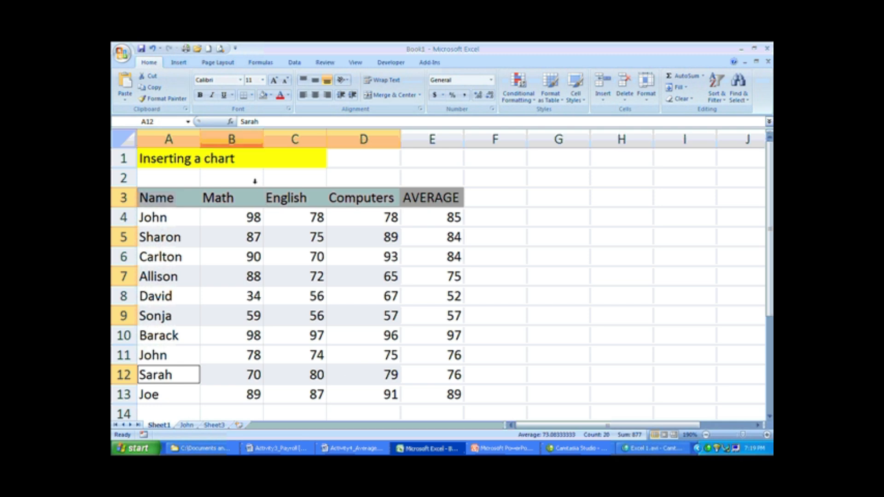
{"action": "left_click", "coordinate": [178, 63]}
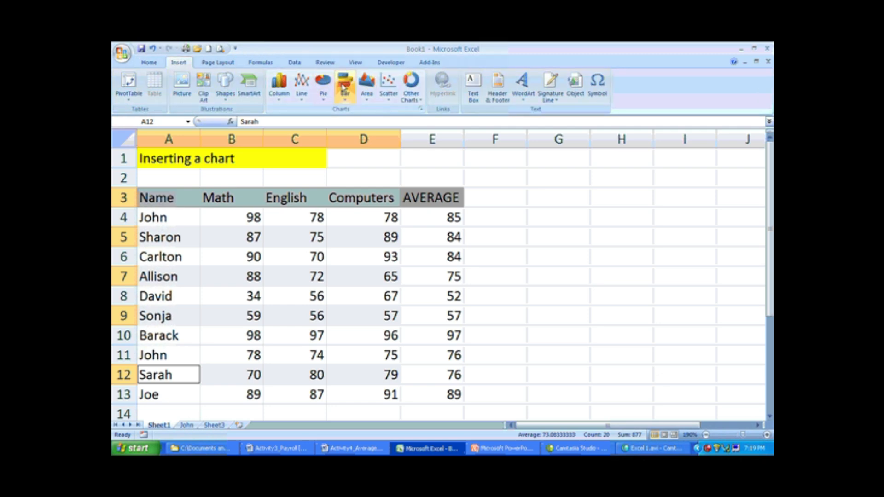
{"action": "left_click", "coordinate": [277, 86]}
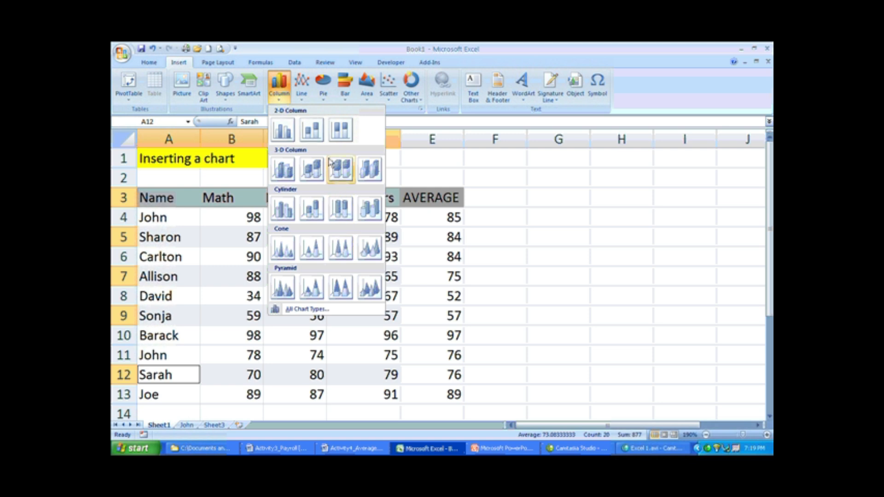
{"action": "left_click", "coordinate": [285, 134]}
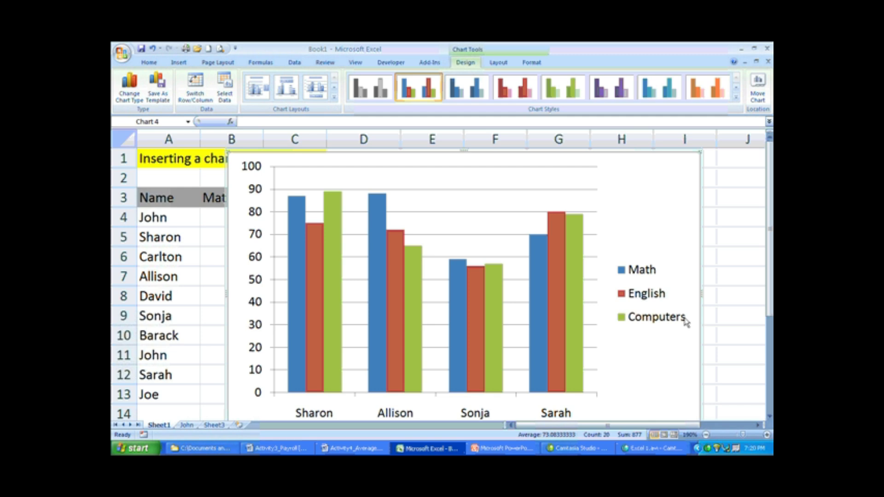
- Cut the new column chart from Sheet1 and paste it at A1 on Sheet3
{"action": "right_click", "coordinate": [554, 201]}
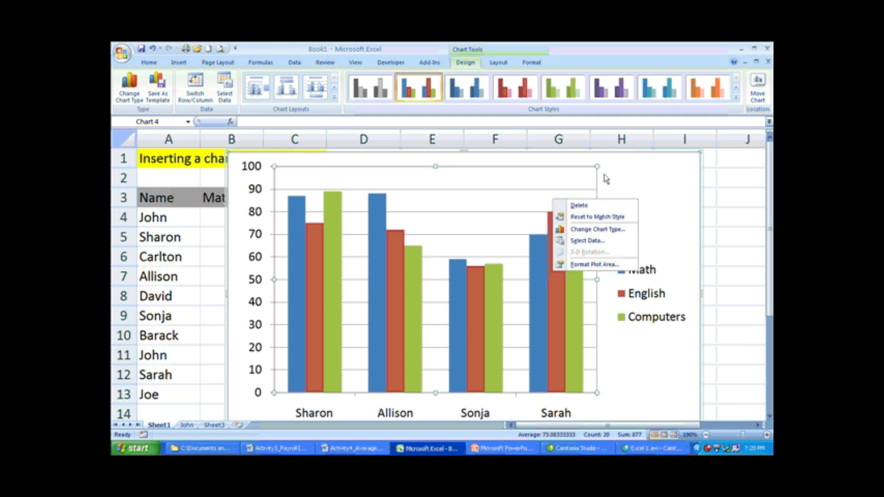
{"action": "left_click", "coordinate": [628, 173]}
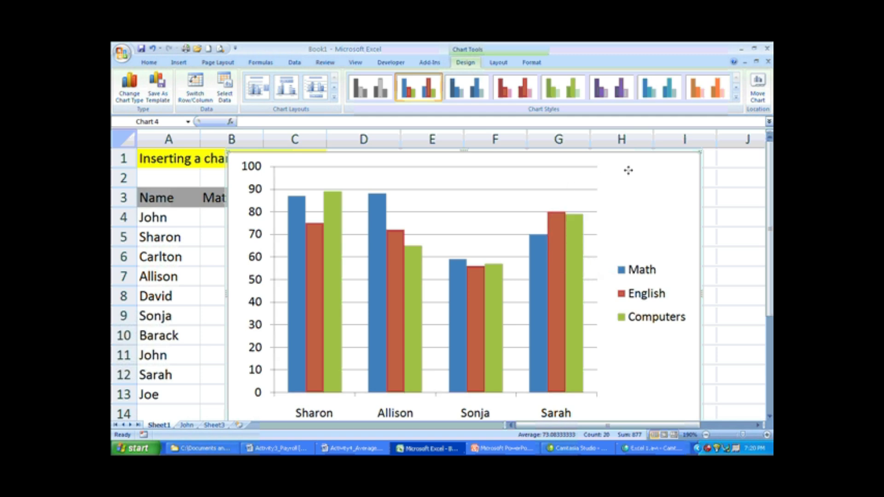
{"action": "right_click", "coordinate": [628, 173]}
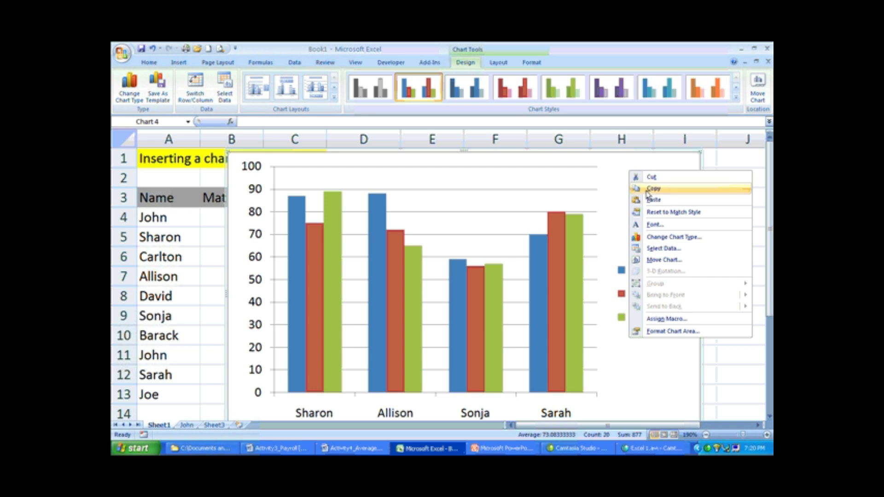
{"action": "left_click", "coordinate": [650, 178]}
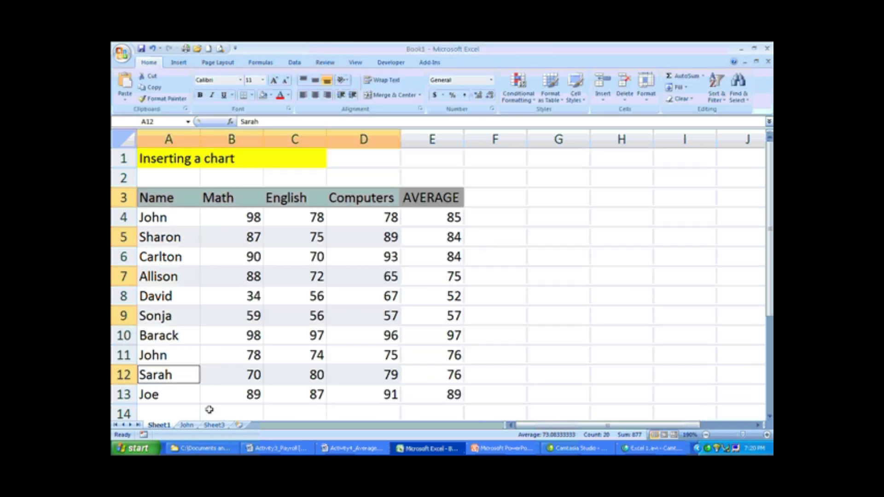
{"action": "left_click", "coordinate": [221, 426]}
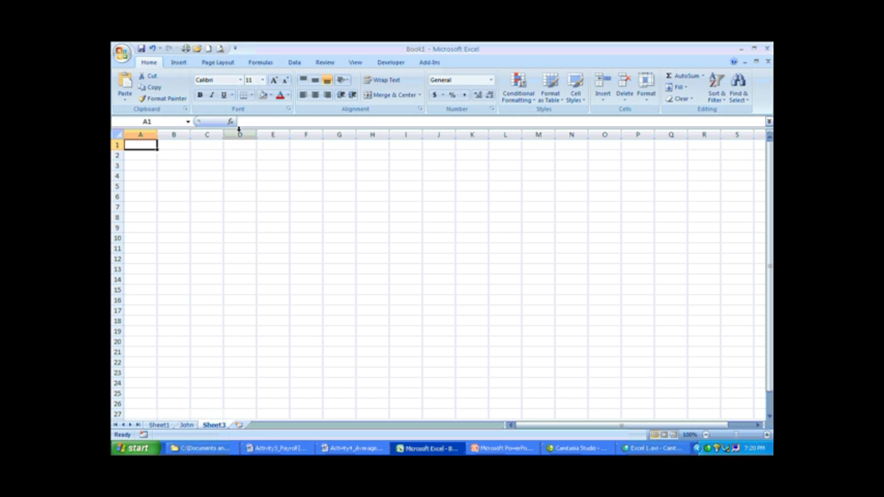
{"action": "left_click", "coordinate": [125, 83]}
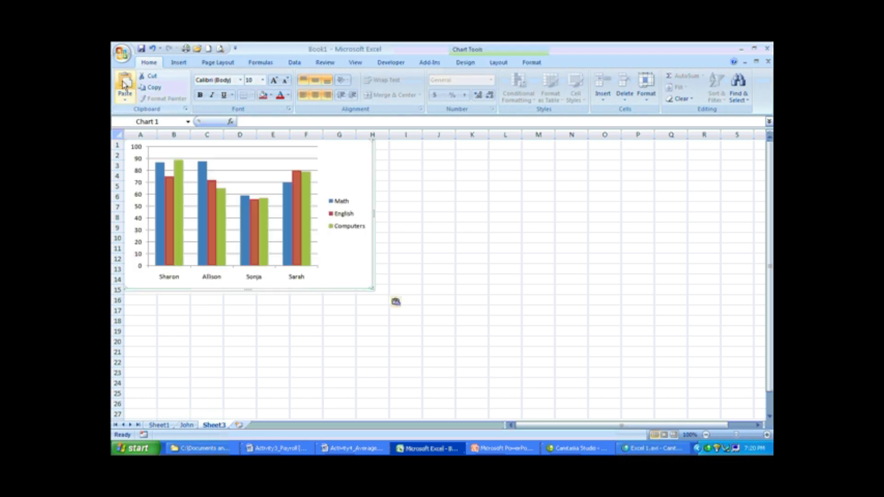
{"action": "left_click", "coordinate": [440, 303]}
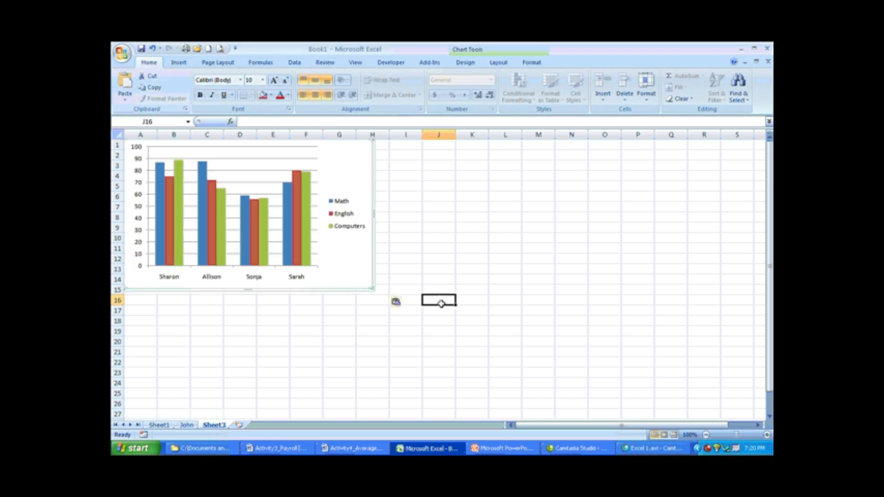
- On Sheet1, insert a 2-D clustered column chart from A3:D3 and rows 4, 6, 8, 10, 11 and 13 in columns A to D
{"action": "left_click", "coordinate": [158, 425]}
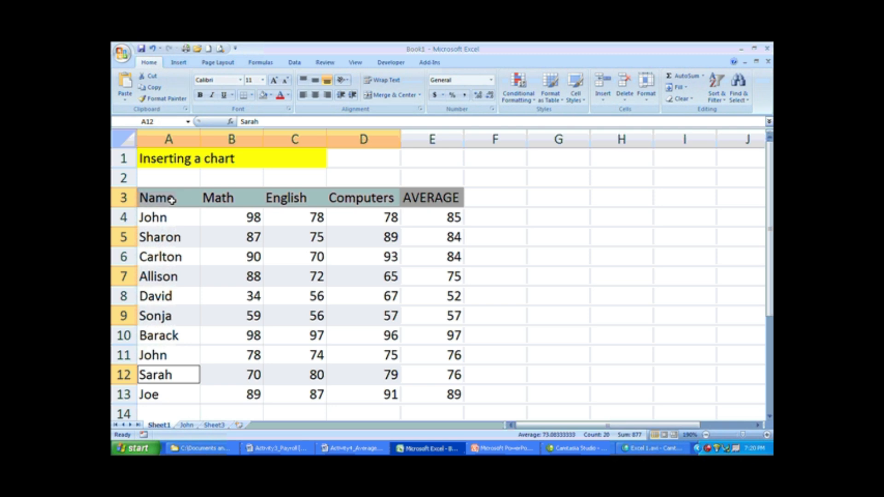
{"action": "left_click_drag", "start_coordinate": [171, 199], "coordinate": [346, 197]}
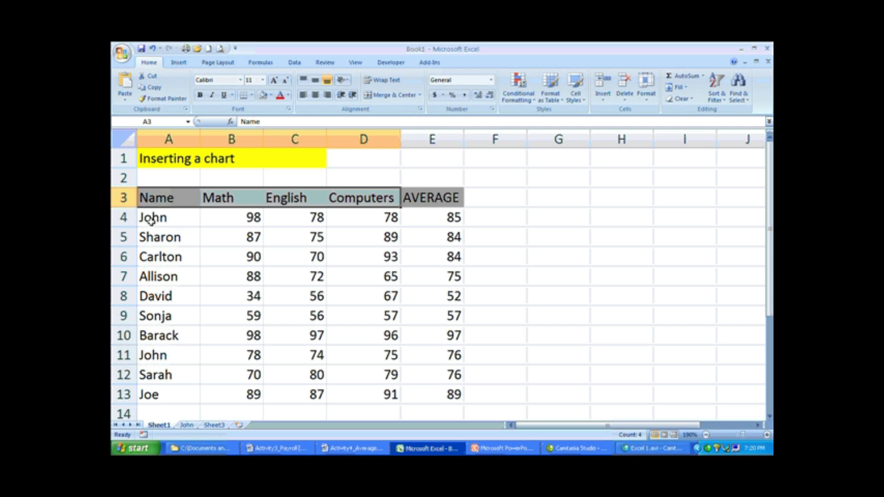
{"action": "left_click_drag", "start_coordinate": [155, 220], "coordinate": [342, 215]}
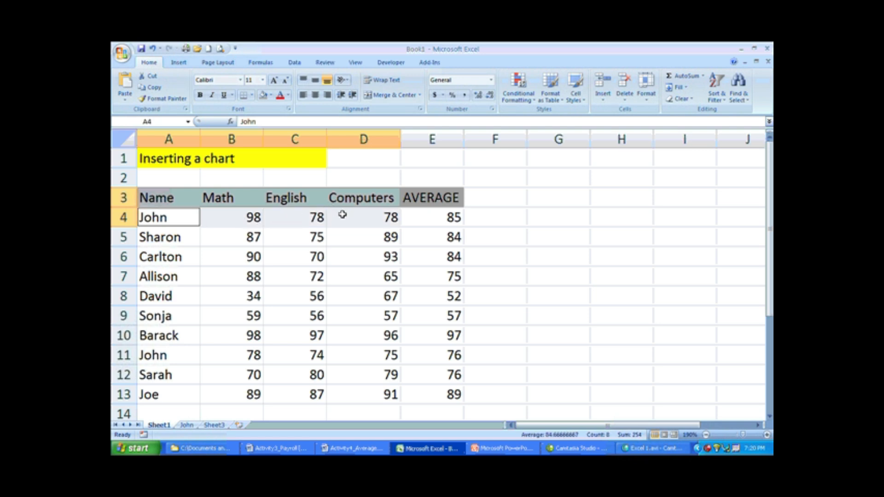
{"action": "left_click_drag", "start_coordinate": [170, 258], "coordinate": [354, 253]}
{"action": "left_click_drag", "start_coordinate": [180, 296], "coordinate": [337, 297]}
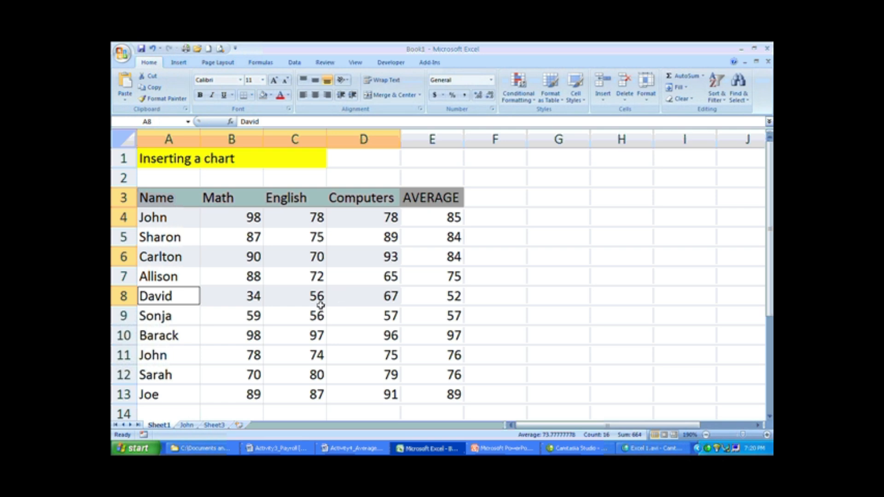
{"action": "left_click_drag", "start_coordinate": [192, 336], "coordinate": [331, 337]}
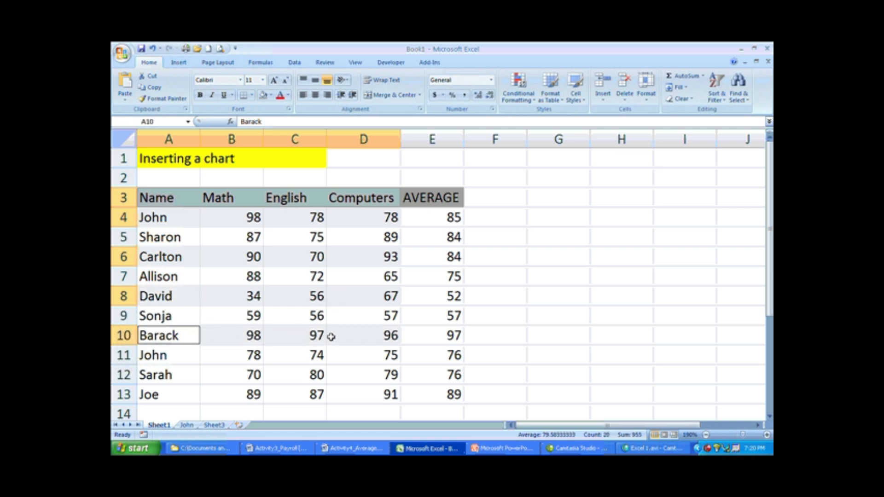
{"action": "left_click_drag", "start_coordinate": [184, 355], "coordinate": [346, 351]}
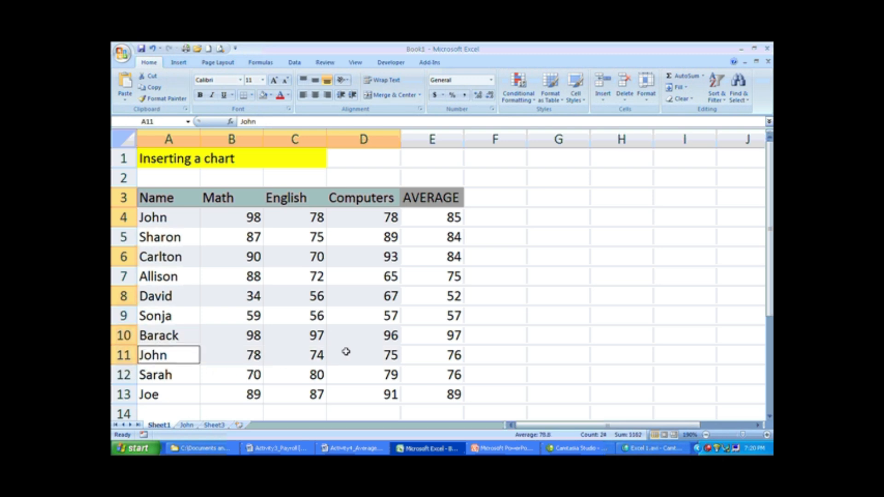
{"action": "left_click_drag", "start_coordinate": [166, 397], "coordinate": [341, 393]}
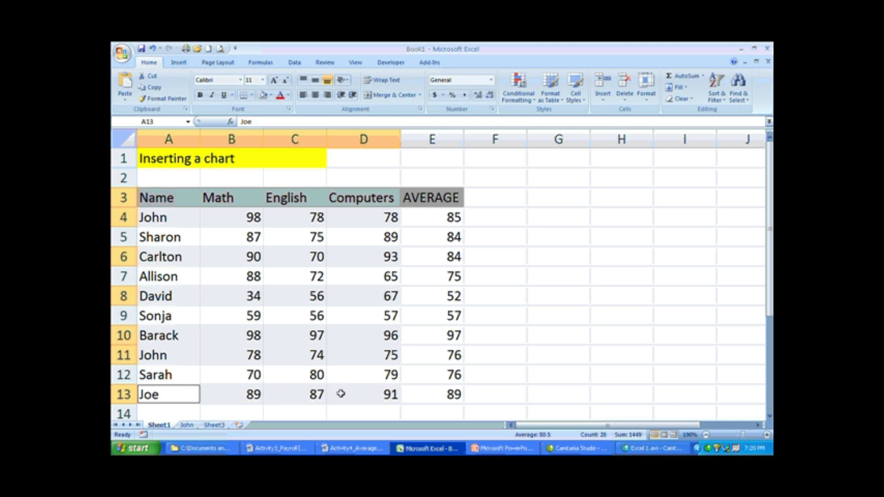
{"action": "left_click", "coordinate": [176, 64]}
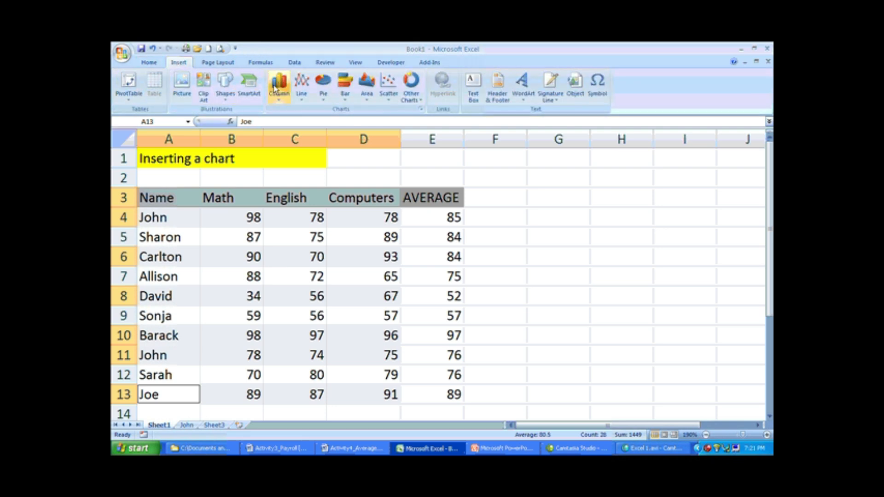
{"action": "left_click", "coordinate": [275, 87]}
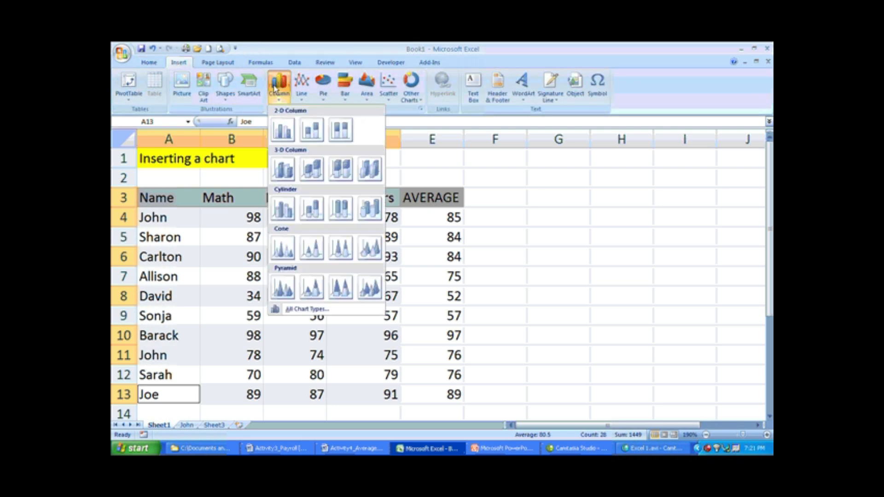
{"action": "left_click", "coordinate": [279, 131]}
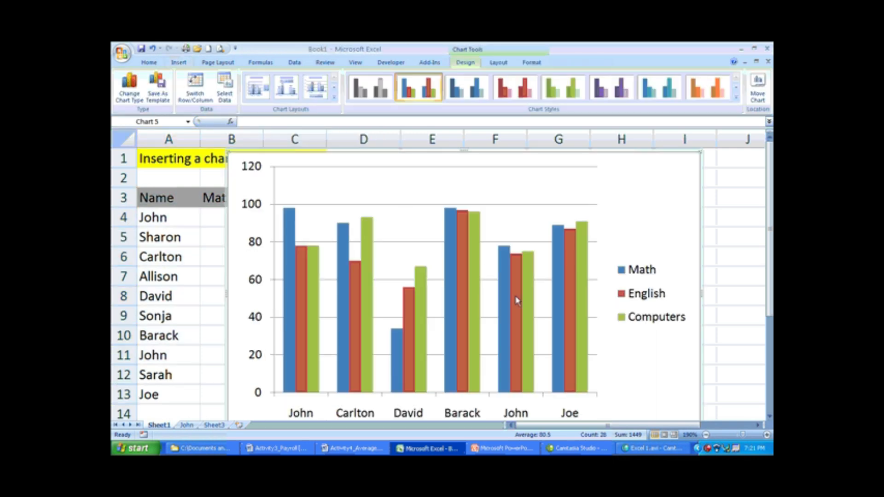
- Cut the six-student column chart from Sheet1 and paste it at K10 on Sheet3
{"action": "right_click", "coordinate": [654, 186]}
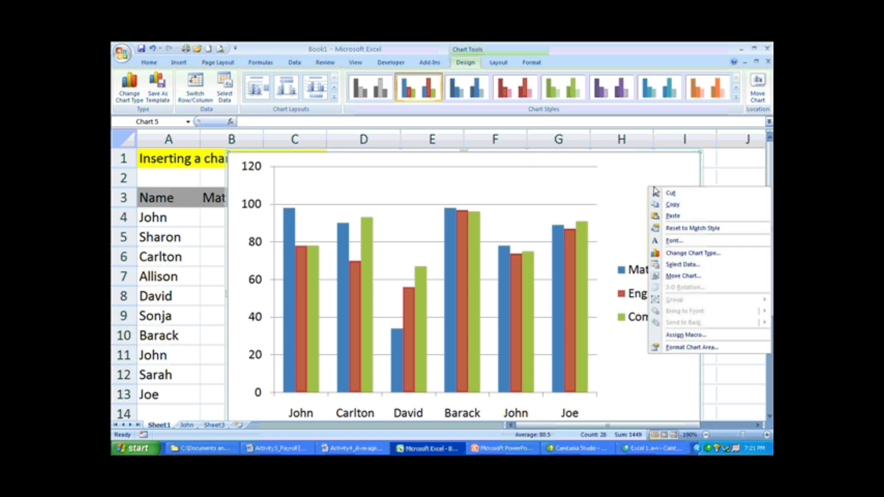
{"action": "left_click", "coordinate": [661, 196]}
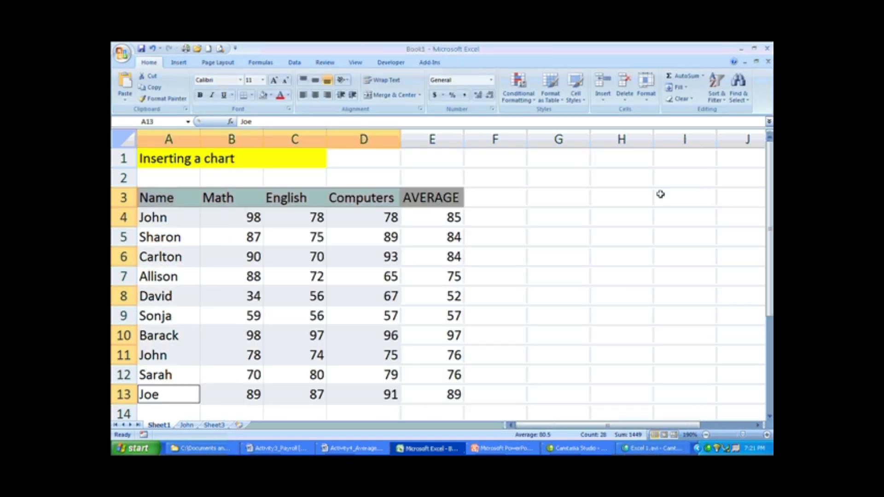
{"action": "left_click", "coordinate": [213, 425]}
{"action": "left_click", "coordinate": [479, 257]}
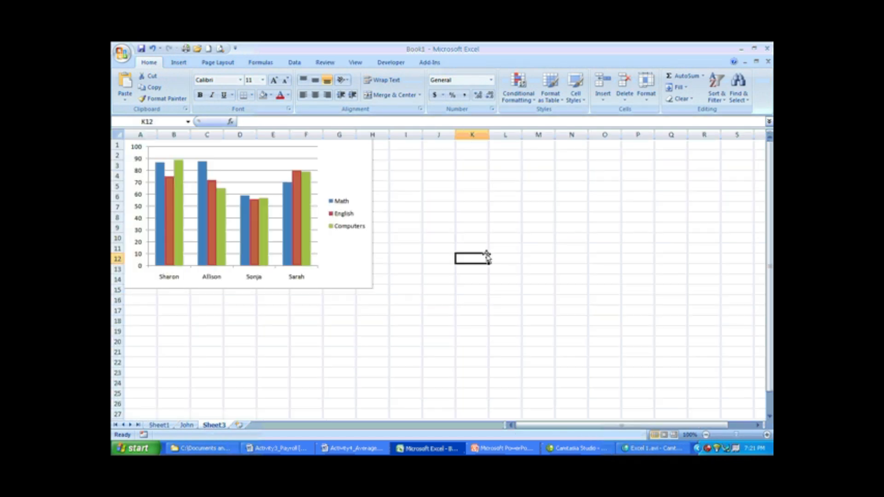
{"action": "left_click", "coordinate": [480, 243]}
{"action": "right_click", "coordinate": [480, 243]}
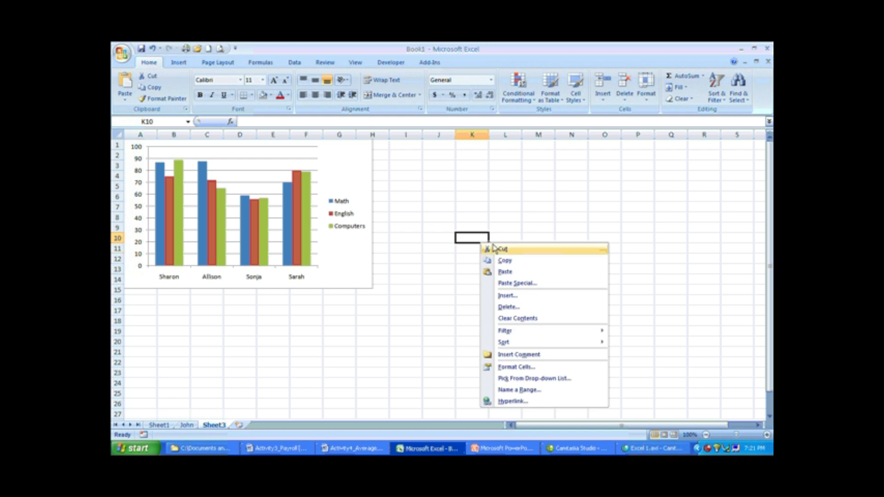
{"action": "left_click", "coordinate": [503, 271]}
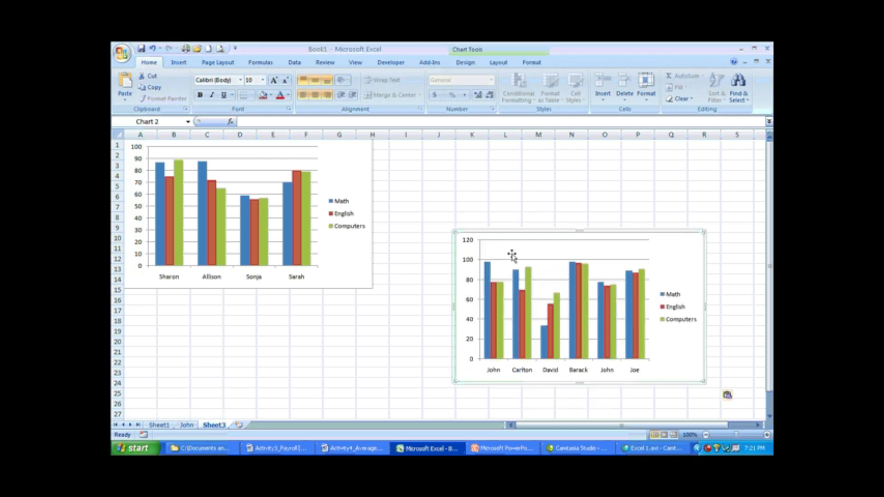
- Arrange the two column charts side by side on Sheet3, with their upper edges level at about row 3
{"action": "left_click_drag", "start_coordinate": [512, 253], "coordinate": [432, 167]}
{"action": "left_click", "coordinate": [667, 247]}
{"action": "left_click_drag", "start_coordinate": [595, 190], "coordinate": [610, 174]}
{"action": "left_click", "coordinate": [361, 161]}
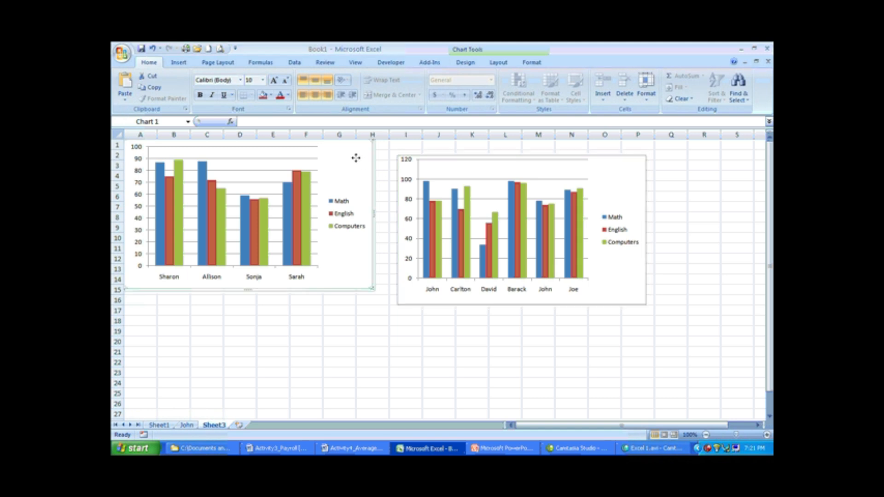
{"action": "left_click_drag", "start_coordinate": [361, 178], "coordinate": [367, 180]}
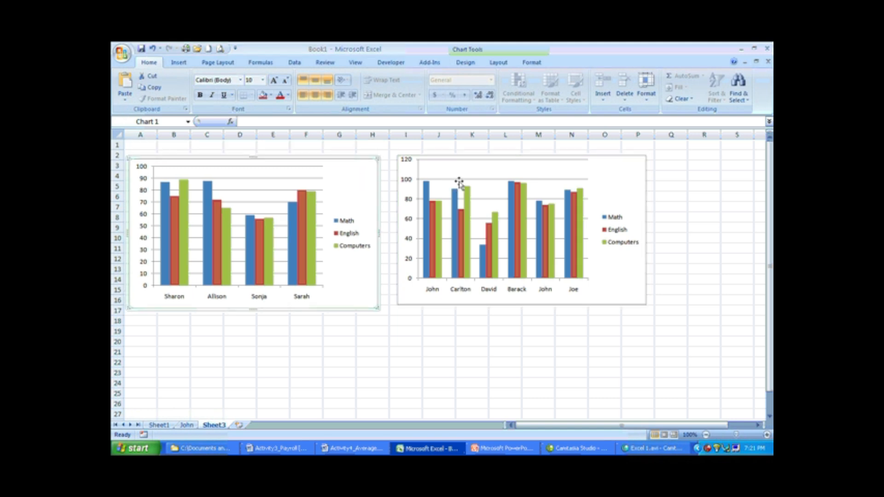
{"action": "left_click", "coordinate": [503, 182]}
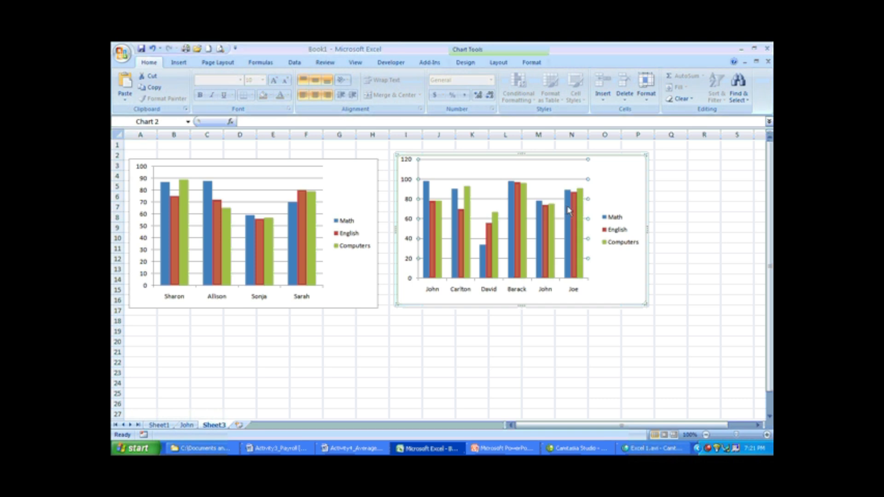
{"action": "left_click_drag", "start_coordinate": [621, 187], "coordinate": [620, 211]}
{"action": "key", "text": "Escape"}
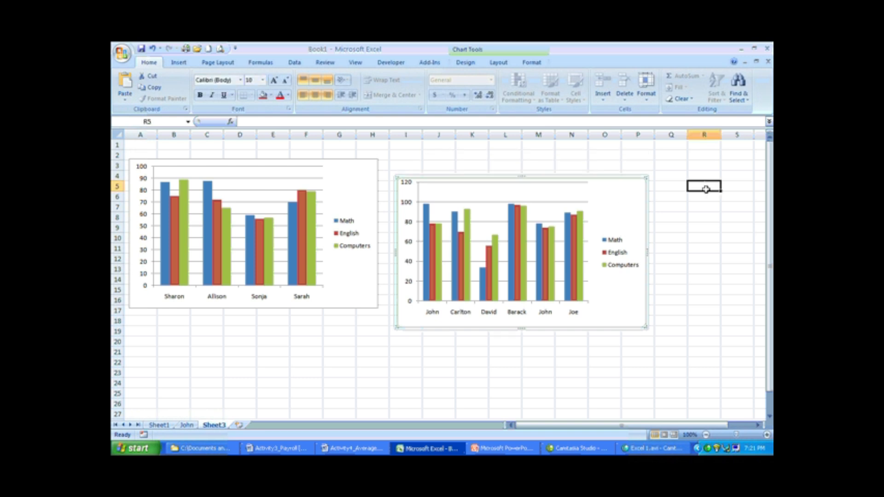
{"action": "left_click", "coordinate": [625, 208]}
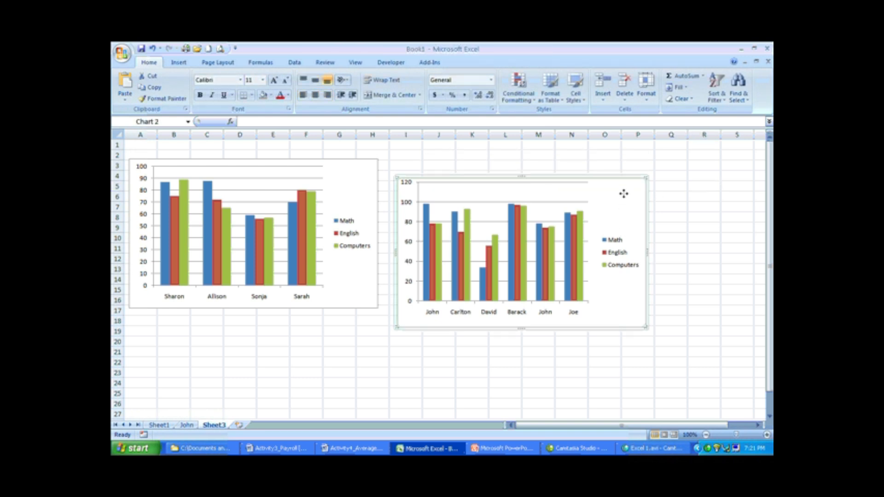
{"action": "left_click_drag", "start_coordinate": [623, 191], "coordinate": [623, 190]}
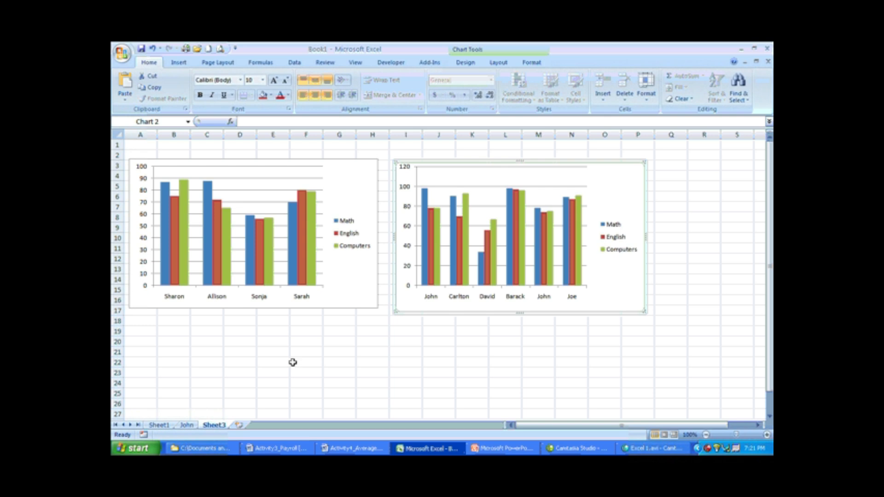
{"action": "left_click", "coordinate": [323, 264]}
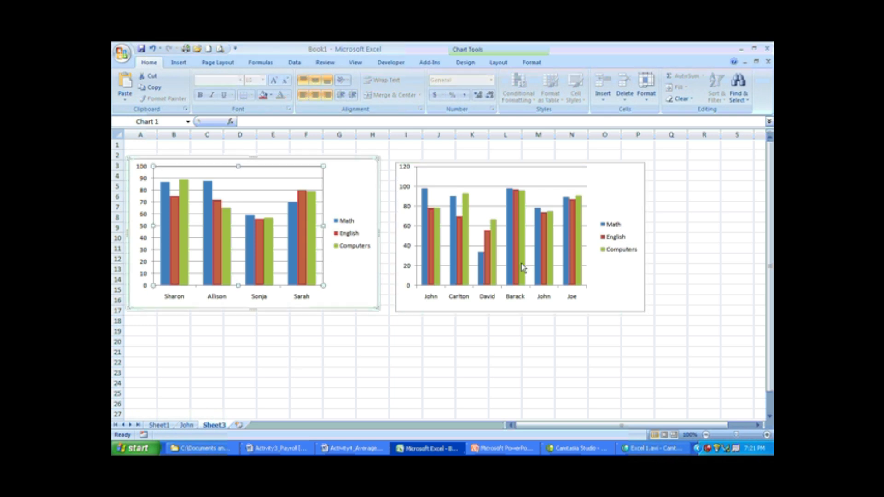
{"action": "left_click", "coordinate": [611, 233]}
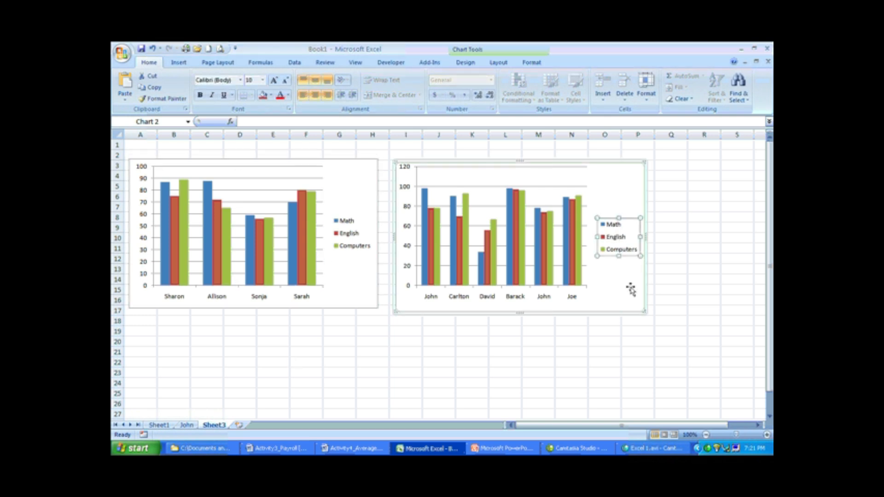
{"action": "left_click", "coordinate": [639, 341]}
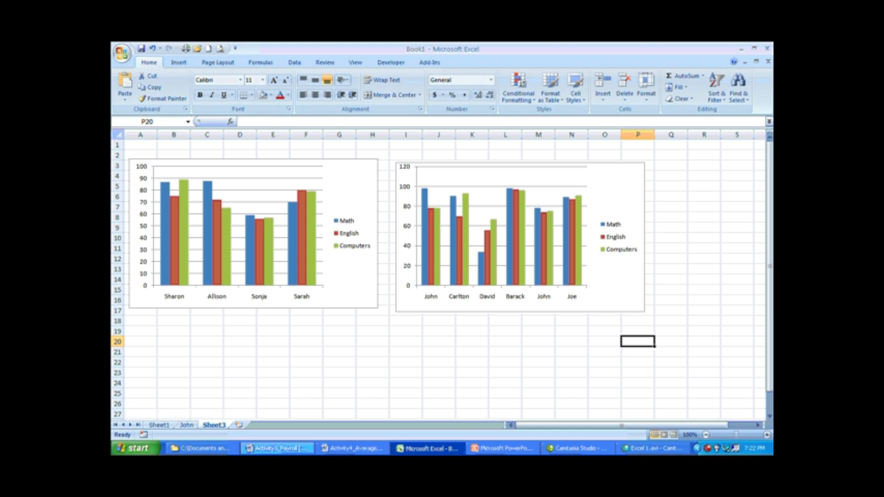
- On Sheet1, insert a 2-D clustered column chart from the Name and AVERAGE columns, A3:A13 and E3:E13
{"action": "left_click", "coordinate": [159, 425]}
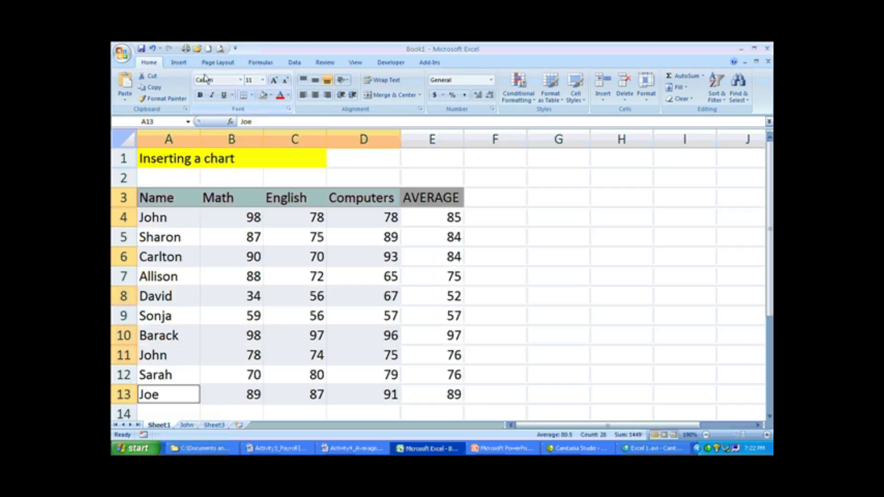
{"action": "left_click", "coordinate": [179, 62]}
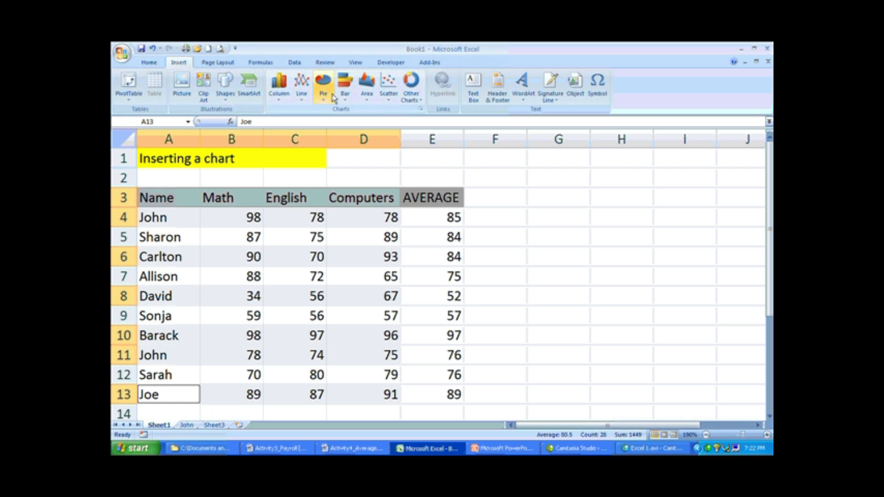
{"action": "left_click", "coordinate": [500, 200]}
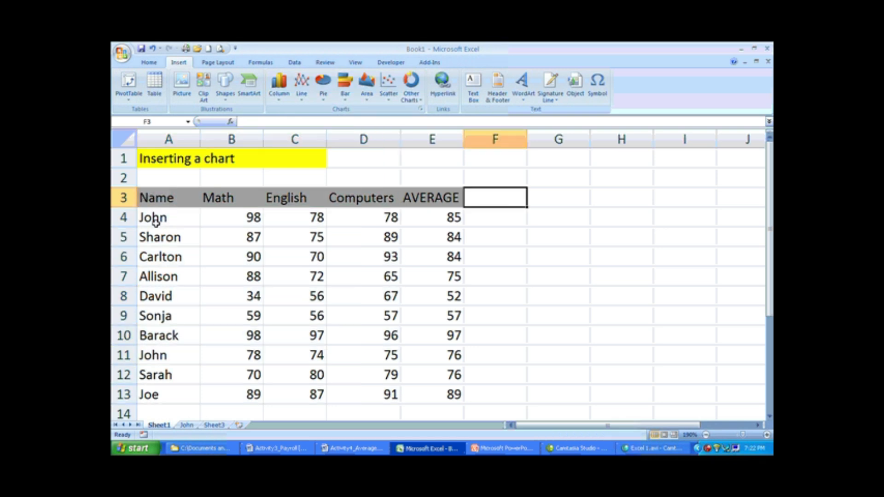
{"action": "left_click", "coordinate": [168, 197]}
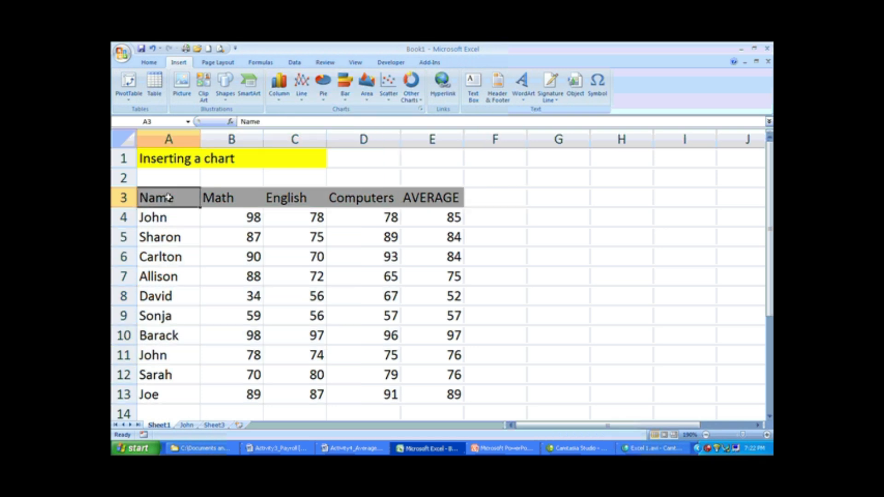
{"action": "left_click", "coordinate": [427, 201]}
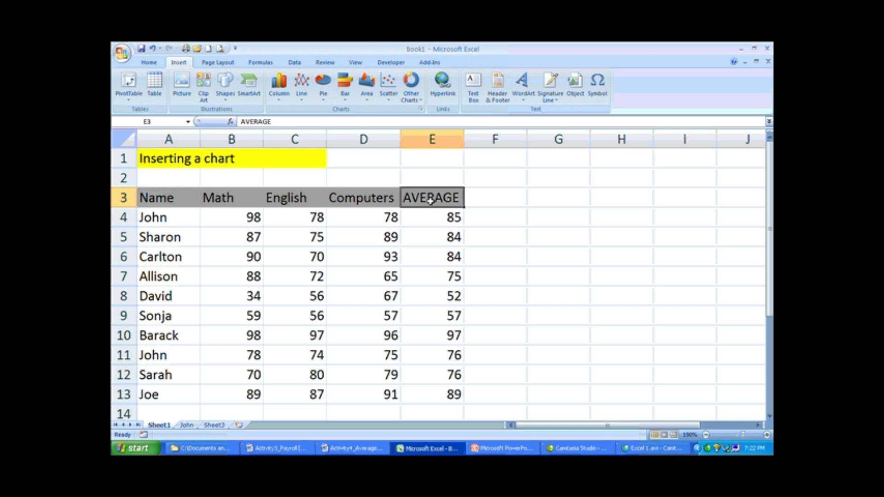
{"action": "left_click", "coordinate": [174, 199]}
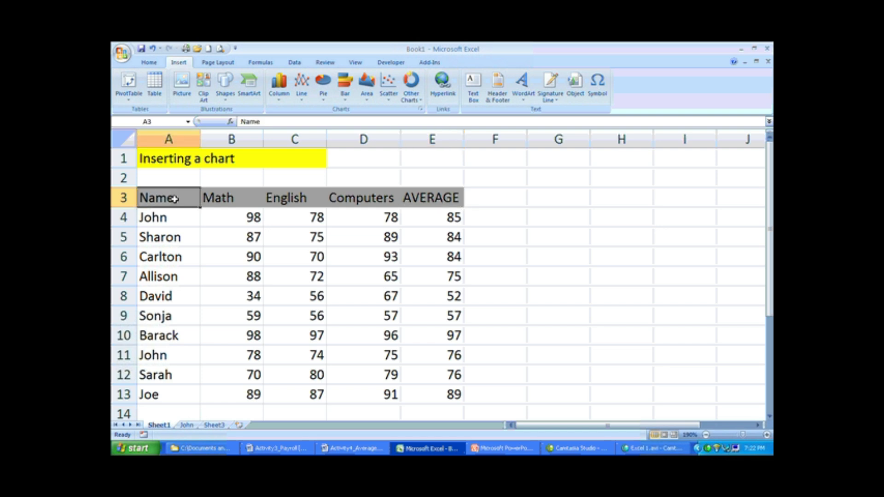
{"action": "left_click", "coordinate": [431, 199], "text": "ctrl"}
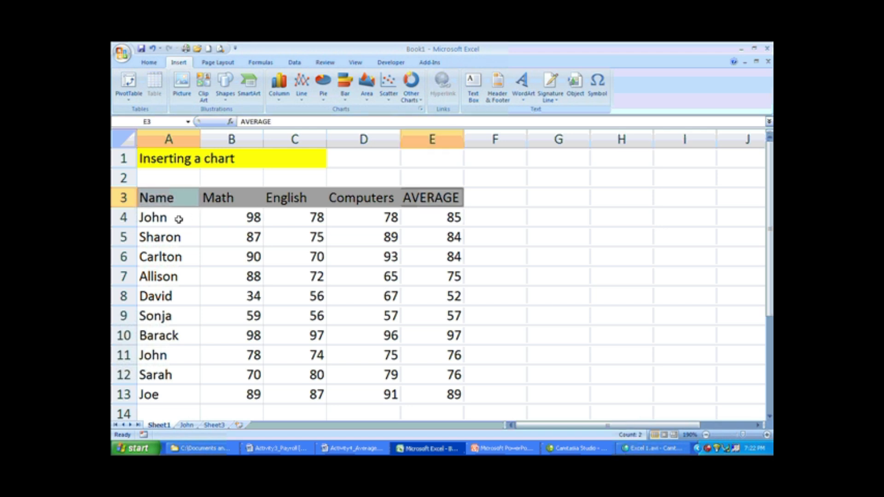
{"action": "left_click", "coordinate": [179, 219], "text": "ctrl"}
{"action": "left_click", "coordinate": [431, 219], "text": "ctrl"}
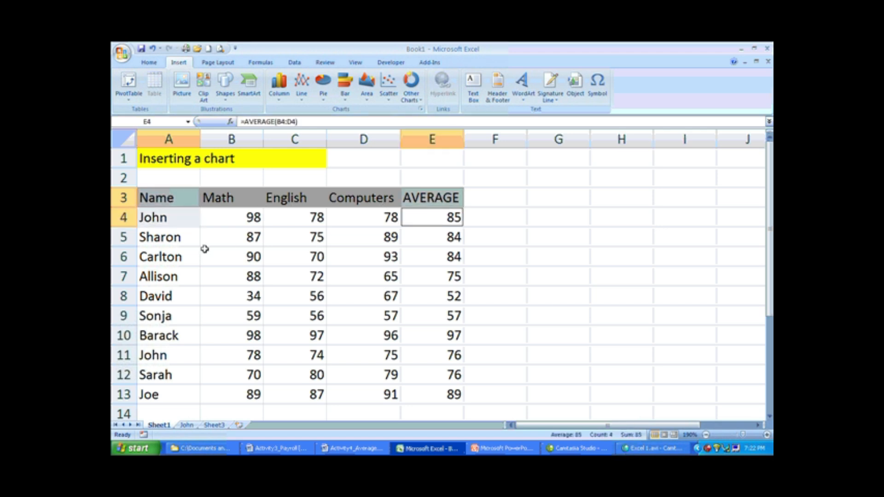
{"action": "left_click", "coordinate": [192, 241], "text": "ctrl"}
{"action": "left_click", "coordinate": [412, 233], "text": "ctrl"}
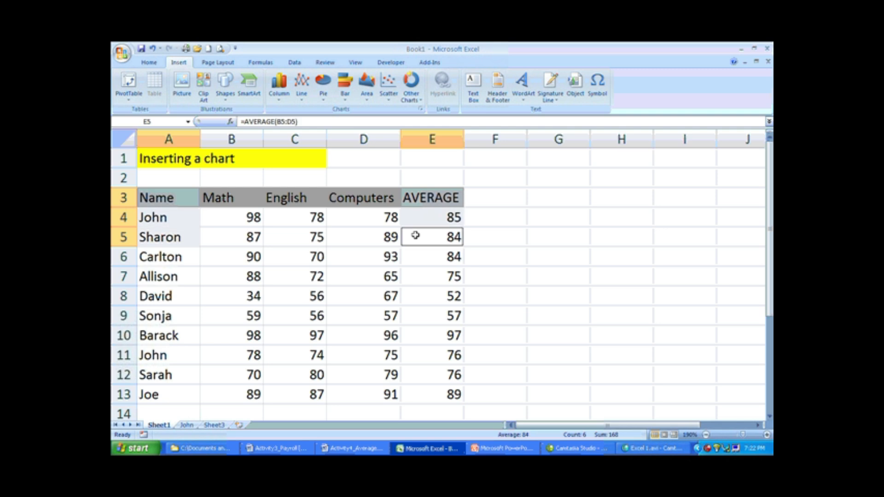
{"action": "left_click", "coordinate": [192, 257], "text": "ctrl"}
{"action": "left_click", "coordinate": [411, 257], "text": "ctrl"}
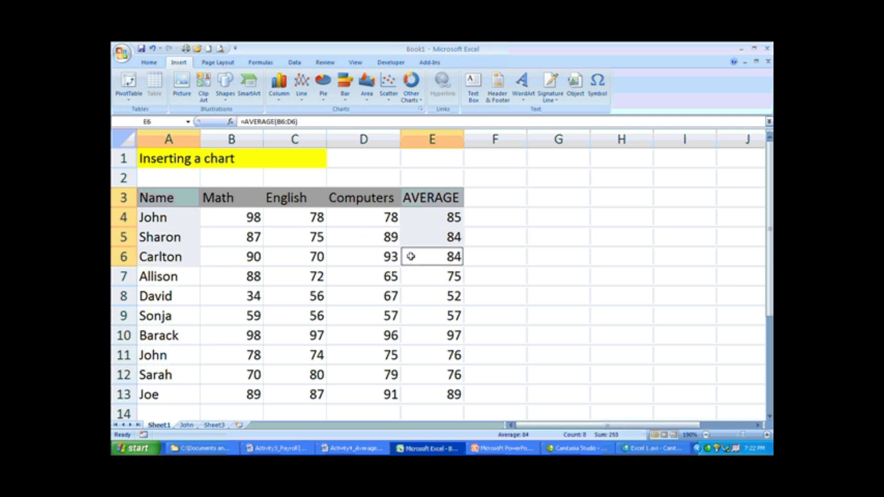
{"action": "left_click", "coordinate": [190, 272], "text": "ctrl"}
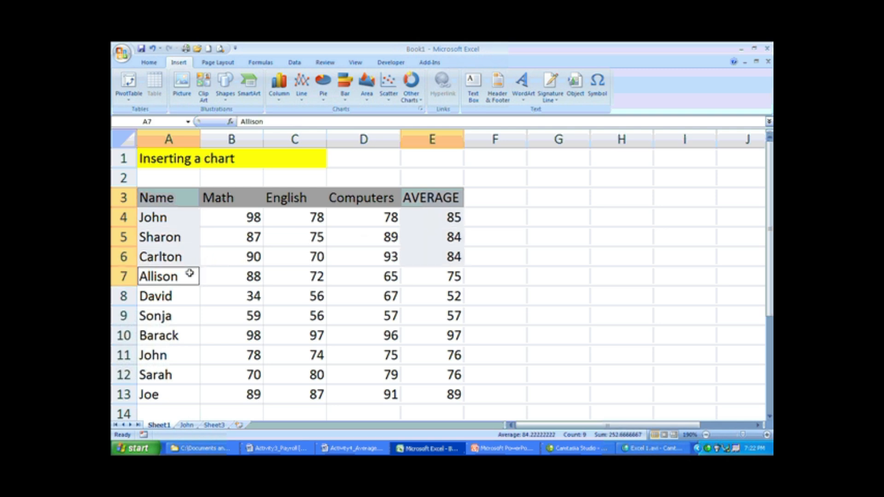
{"action": "left_click", "coordinate": [441, 268], "text": "ctrl"}
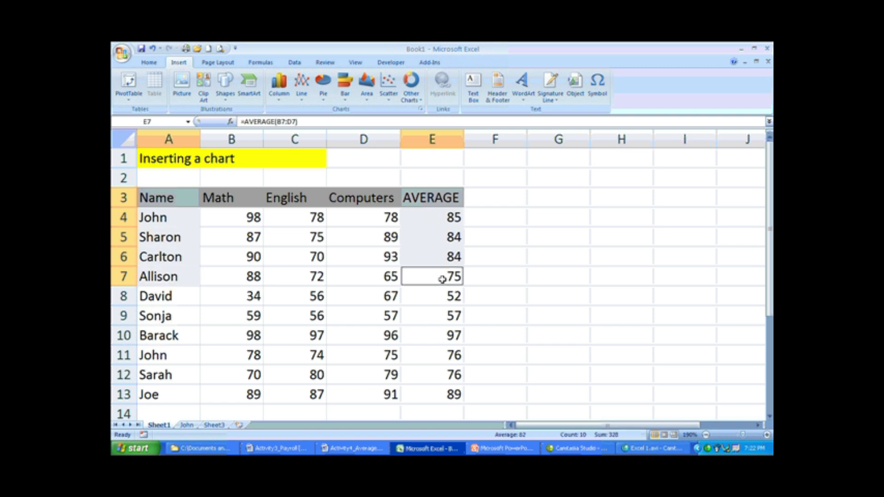
{"action": "left_click", "coordinate": [190, 295], "text": "ctrl"}
{"action": "left_click", "coordinate": [428, 293], "text": "ctrl"}
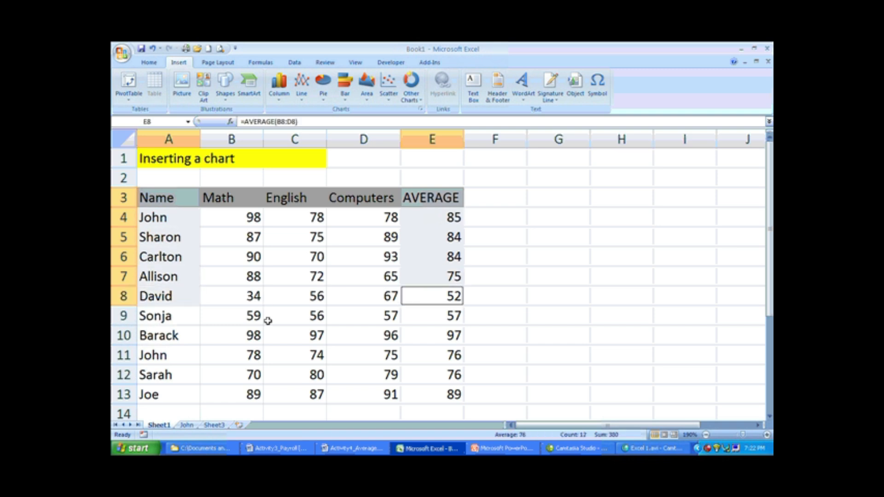
{"action": "left_click", "coordinate": [152, 317], "text": "ctrl"}
{"action": "left_click", "coordinate": [447, 314], "text": "ctrl"}
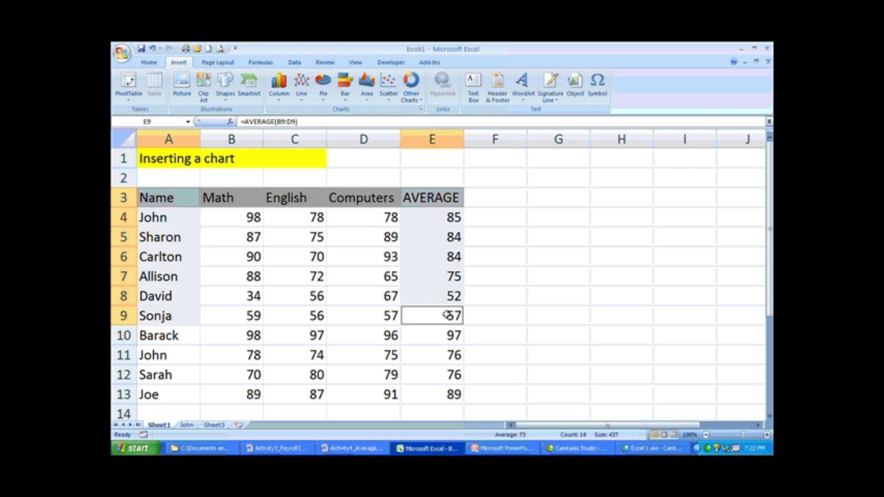
{"action": "left_click", "coordinate": [195, 336], "text": "ctrl"}
{"action": "left_click", "coordinate": [420, 338], "text": "ctrl"}
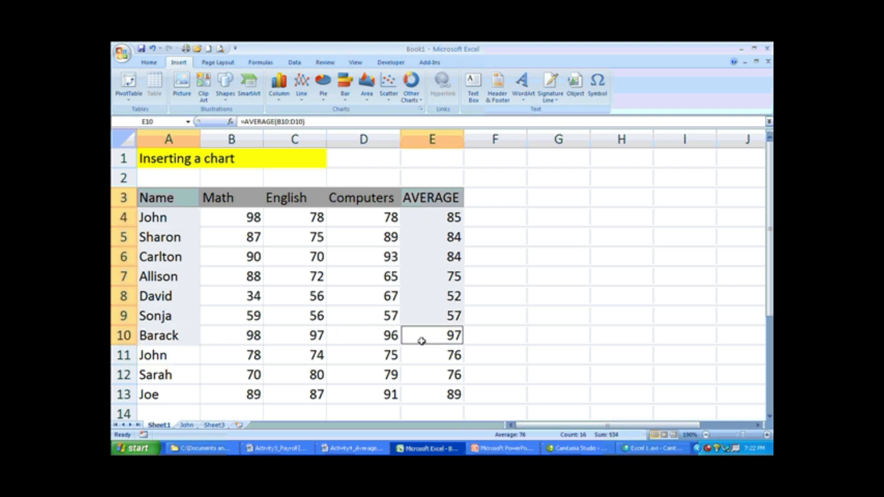
{"action": "left_click", "coordinate": [179, 359], "text": "ctrl"}
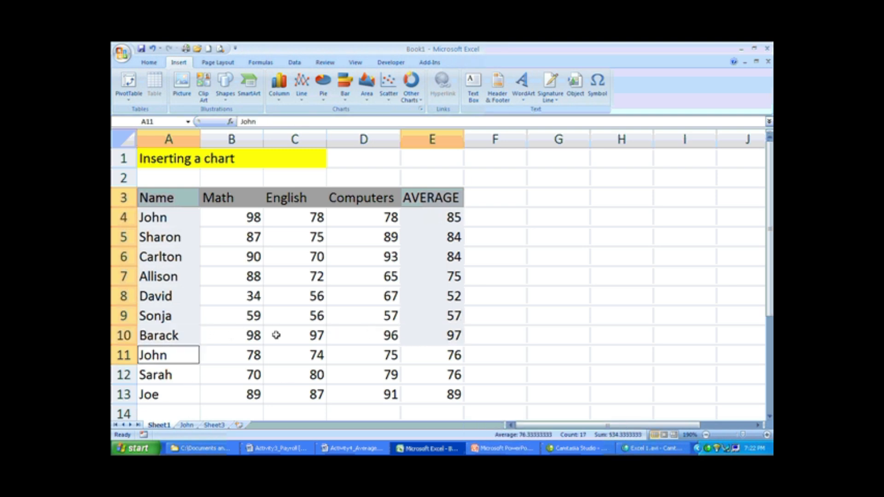
{"action": "left_click", "coordinate": [436, 351], "text": "ctrl"}
{"action": "left_click", "coordinate": [178, 379], "text": "ctrl"}
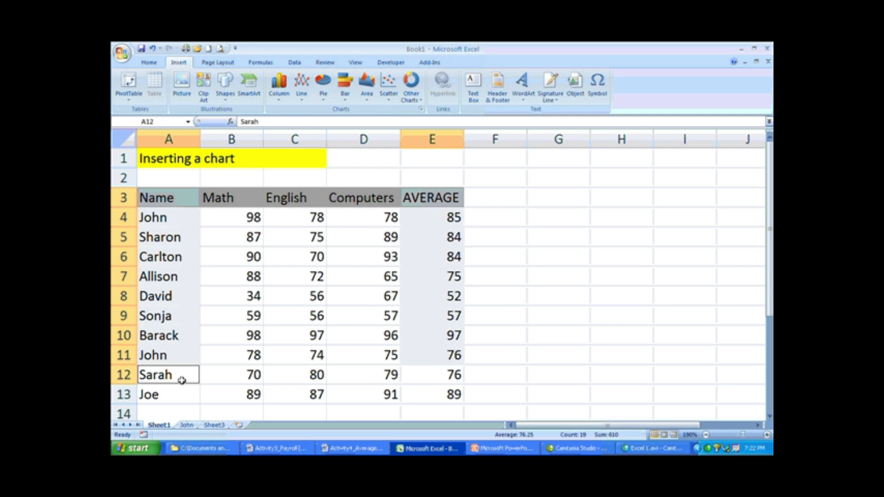
{"action": "left_click", "coordinate": [415, 380], "text": "ctrl"}
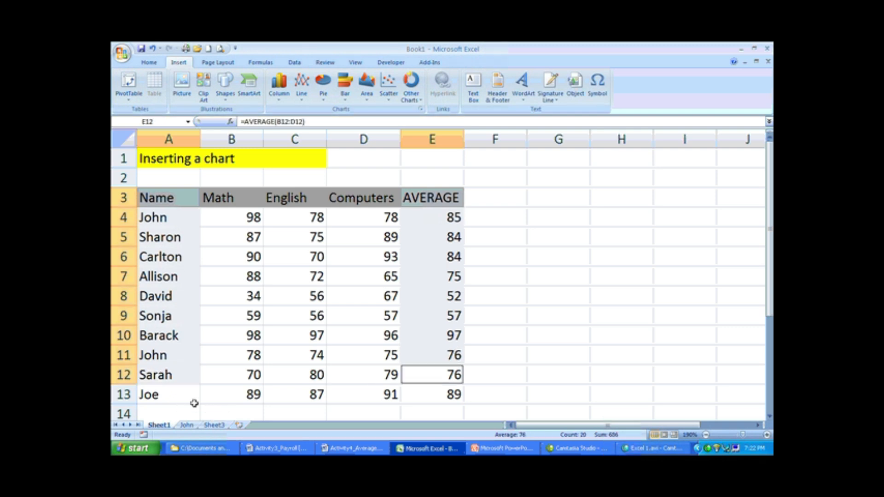
{"action": "left_click", "coordinate": [178, 390], "text": "ctrl"}
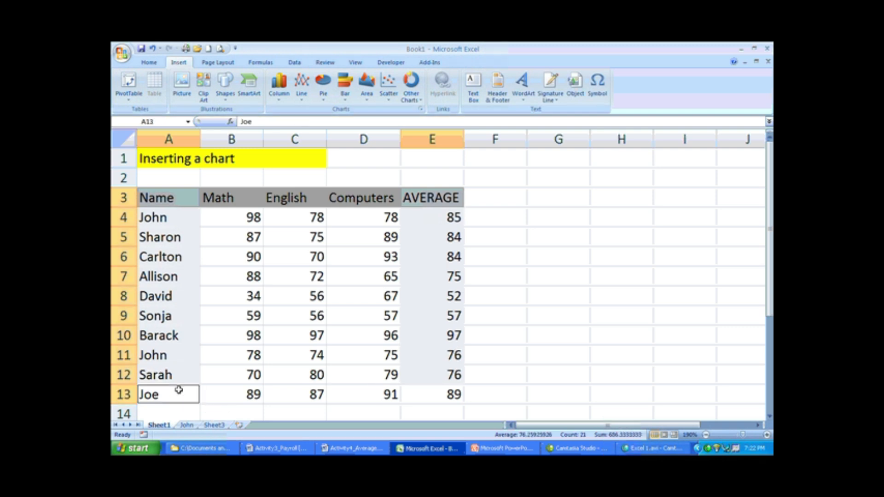
{"action": "left_click", "coordinate": [455, 400], "text": "ctrl"}
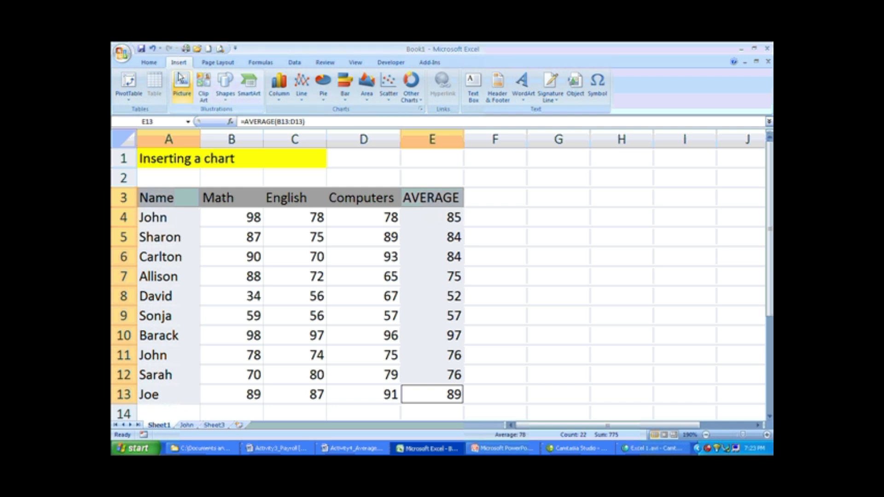
{"action": "left_click", "coordinate": [279, 85]}
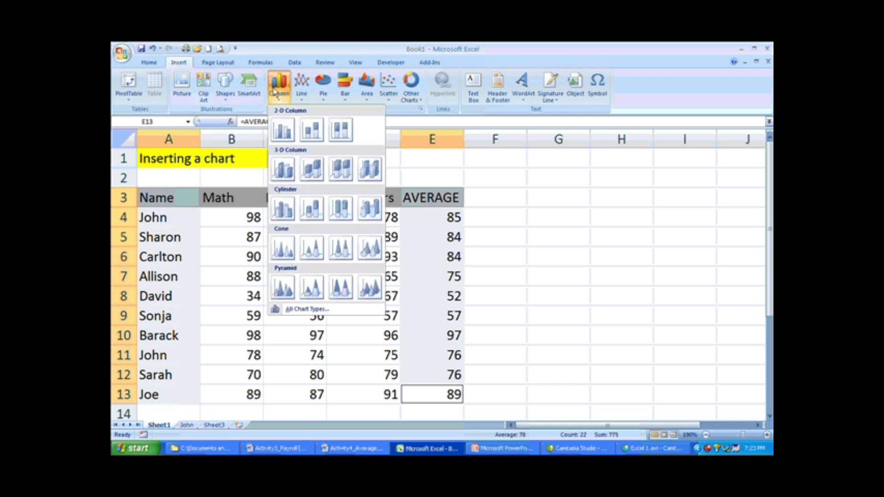
{"action": "left_click", "coordinate": [281, 125]}
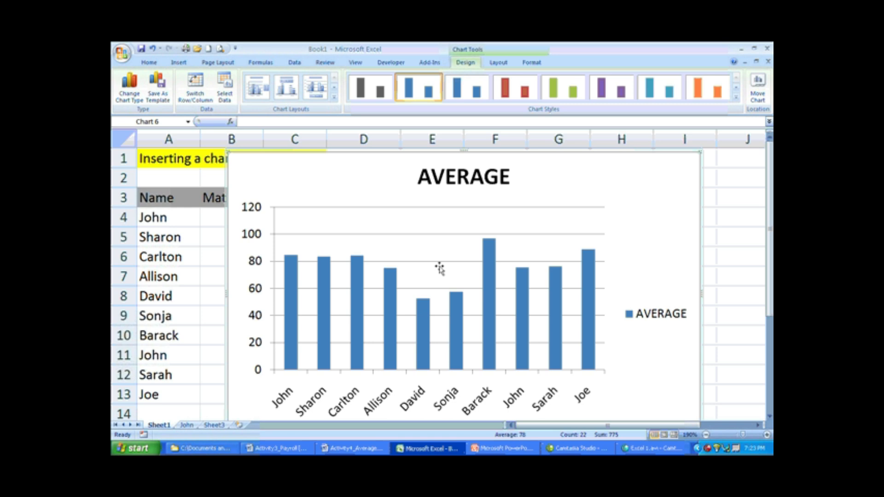
- Cut the AVERAGE column chart from Sheet1 and paste it at H22 on Sheet3
{"action": "right_click", "coordinate": [676, 186]}
{"action": "left_click", "coordinate": [676, 192]}
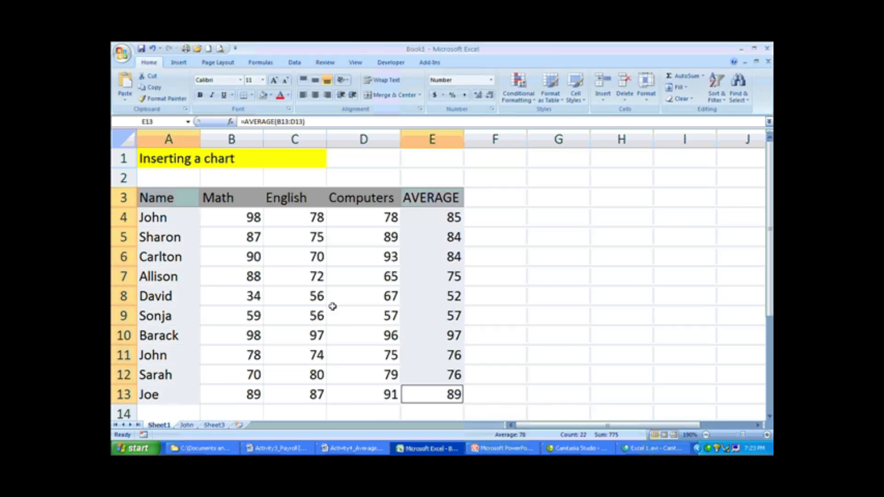
{"action": "left_click", "coordinate": [219, 426]}
{"action": "left_click", "coordinate": [375, 362]}
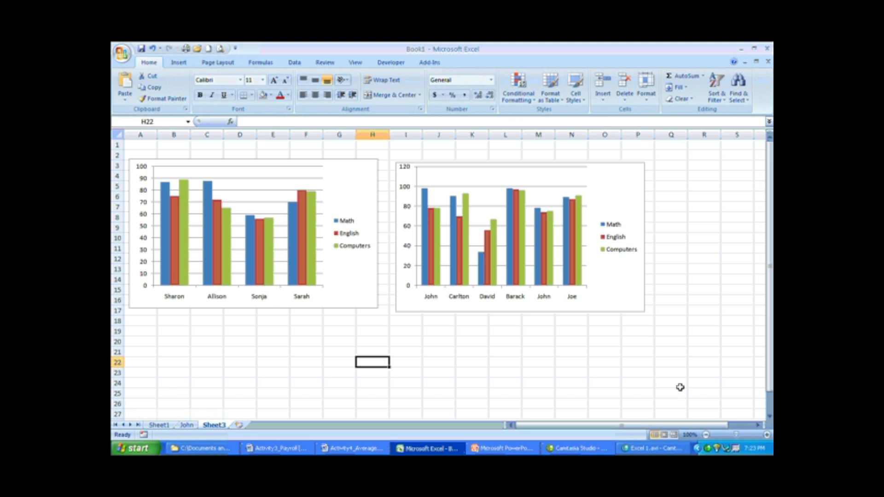
{"action": "left_click", "coordinate": [769, 416]}
{"action": "left_click", "coordinate": [769, 416]}
{"action": "left_click", "coordinate": [770, 415]}
{"action": "left_click", "coordinate": [769, 415]}
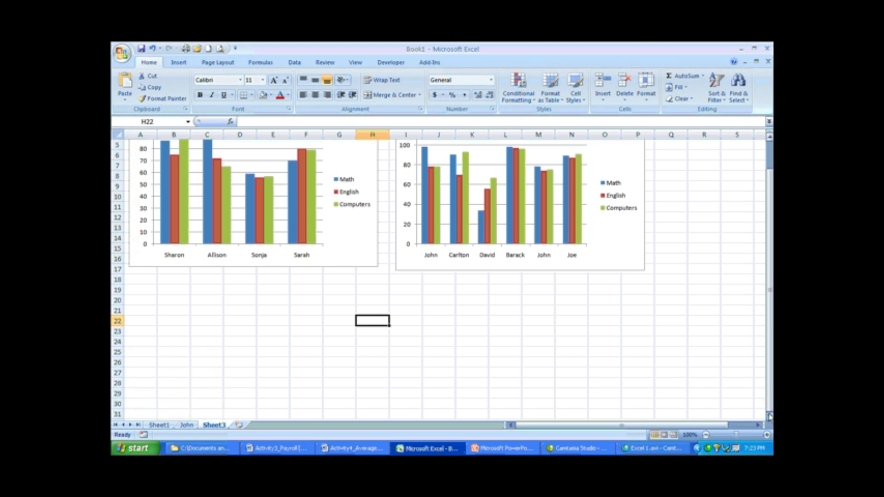
{"action": "left_click", "coordinate": [770, 417]}
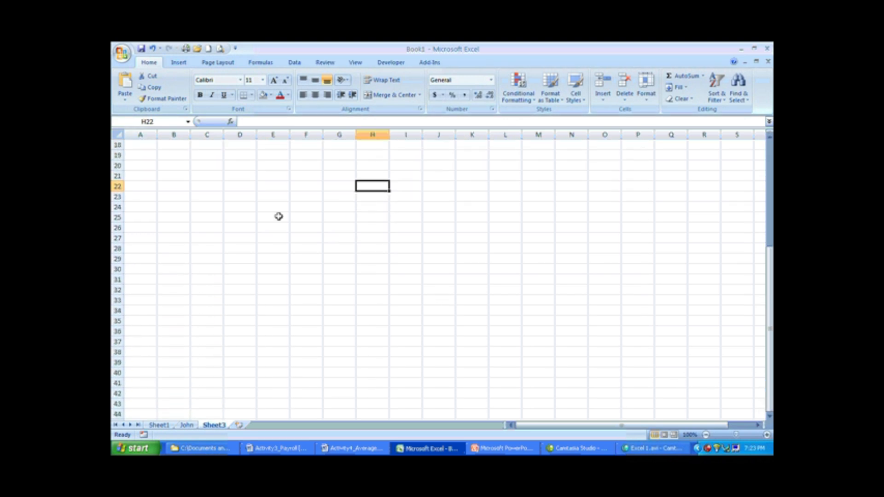
{"action": "left_click", "coordinate": [125, 83]}
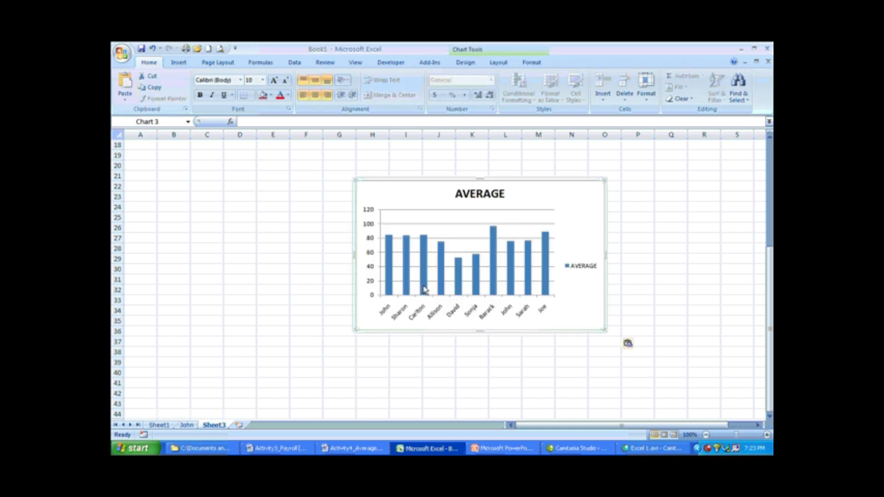
- Move the AVERAGE chart on Sheet3 so its upper-left corner is at about E19, below the other two charts
{"action": "left_click_drag", "start_coordinate": [551, 202], "coordinate": [460, 177]}
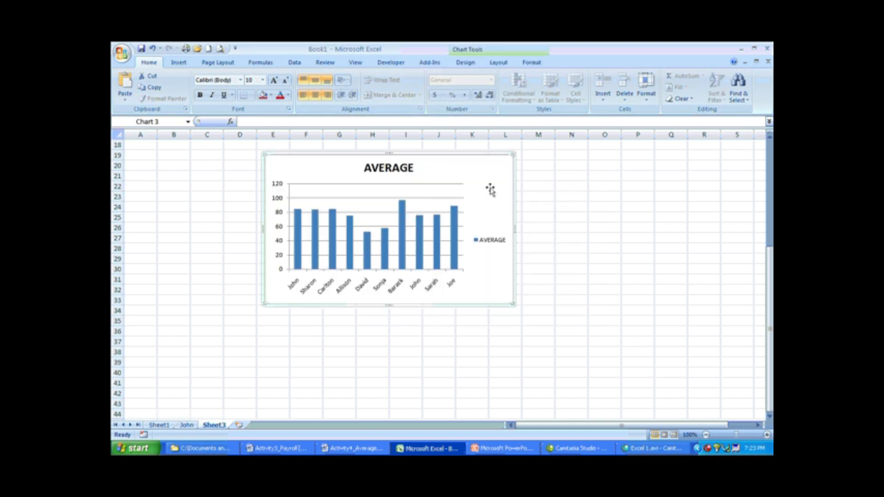
{"action": "left_click", "coordinate": [770, 189]}
{"action": "mouse_move", "coordinate": [769, 190]}
{"action": "left_mouse_down"}
{"action": "mouse_move", "coordinate": [773, 243]}
{"action": "mouse_move", "coordinate": [772, 177]}
{"action": "left_mouse_up"}
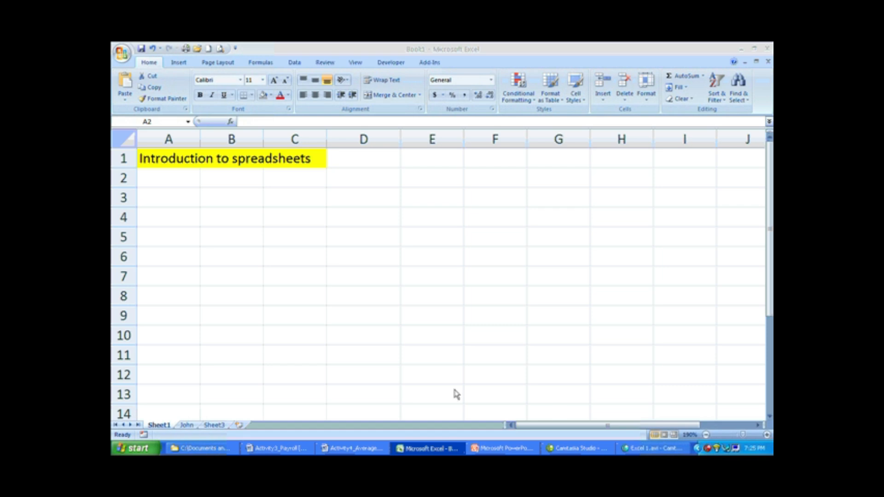
- On Sheet1, point out a column, a row and single cells by selecting column D, row 2, B3, D5, G5 and D6
{"action": "left_click", "coordinate": [364, 137]}
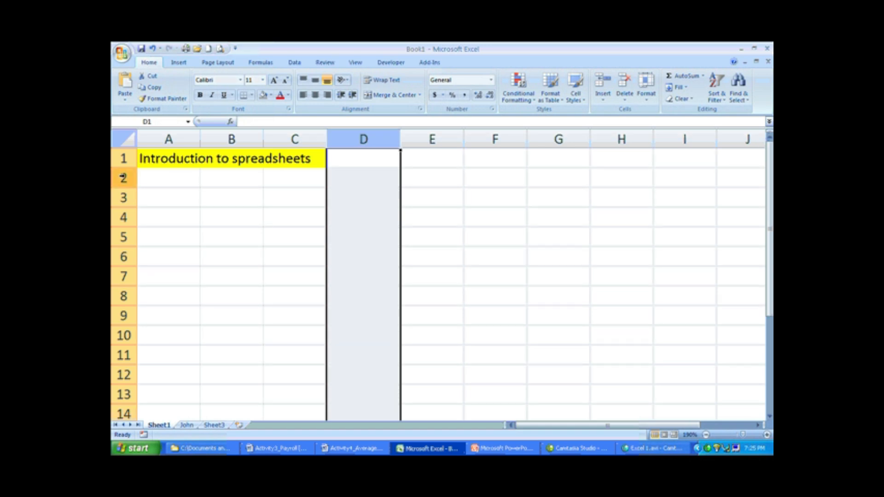
{"action": "left_click", "coordinate": [122, 178]}
{"action": "left_click", "coordinate": [246, 205]}
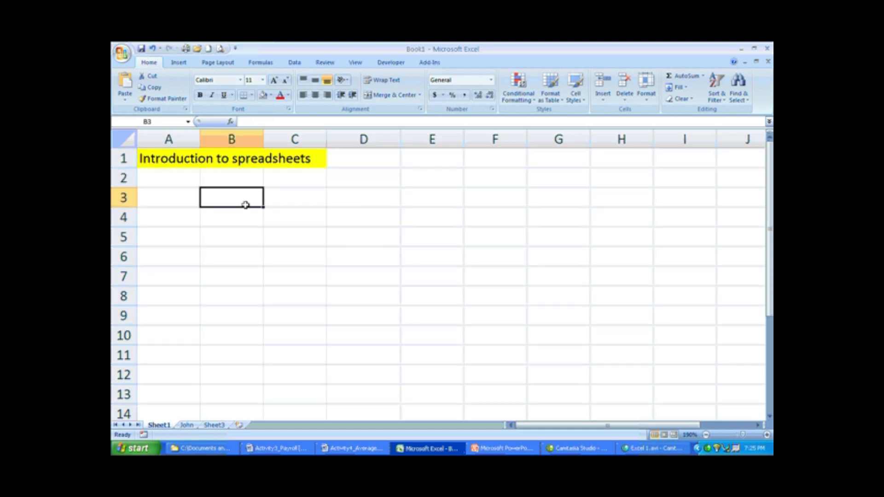
{"action": "left_click", "coordinate": [350, 241]}
{"action": "left_click", "coordinate": [539, 231]}
{"action": "left_click", "coordinate": [377, 257]}
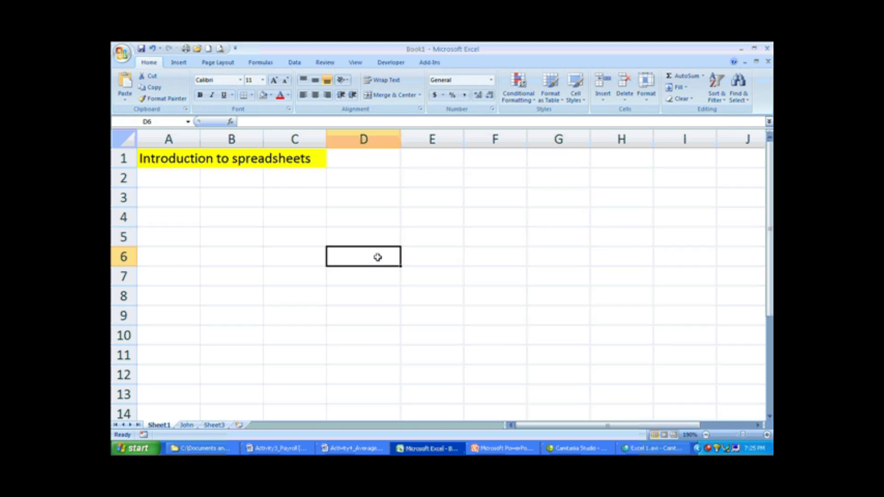
- Enter Words in C3 and Labels in D3, with the value 98 in C4 and Values in D4
{"action": "left_click", "coordinate": [352, 219]}
{"action": "left_click", "coordinate": [249, 198]}
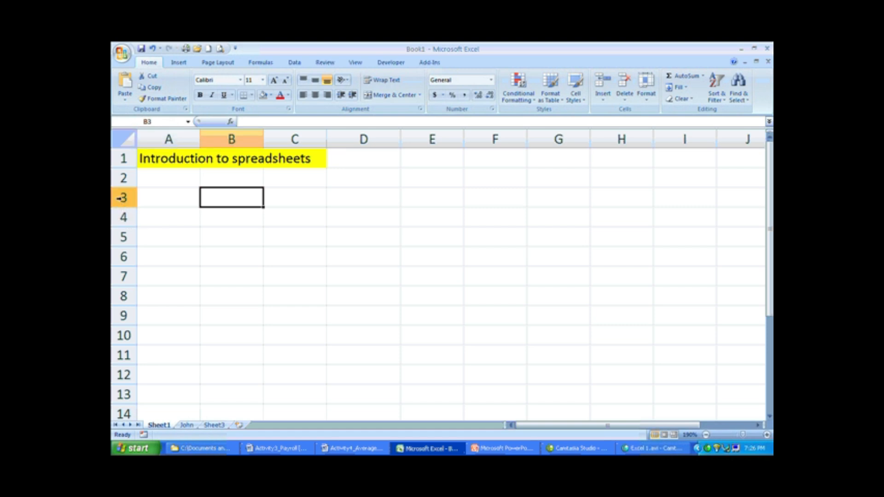
{"action": "left_click", "coordinate": [275, 196]}
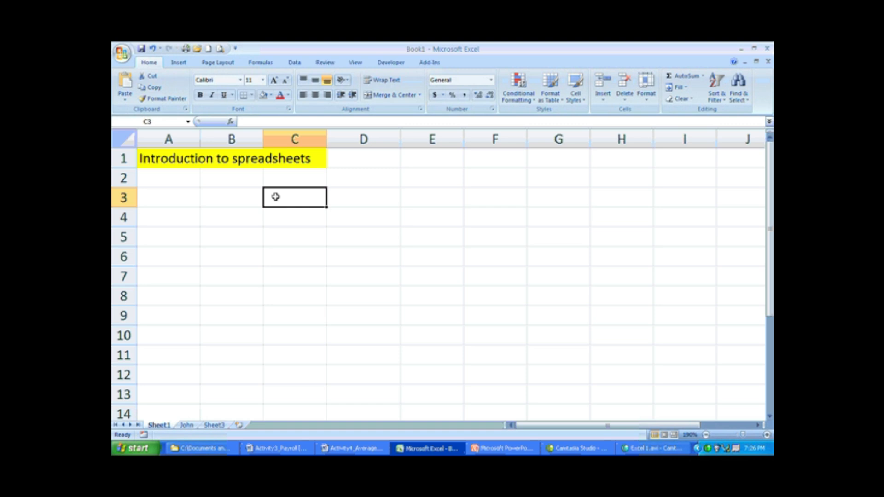
{"action": "type", "text": "Words"}
{"action": "key", "text": "Tab"}
{"action": "type", "text": "Labels"}
{"action": "key", "text": "Return"}
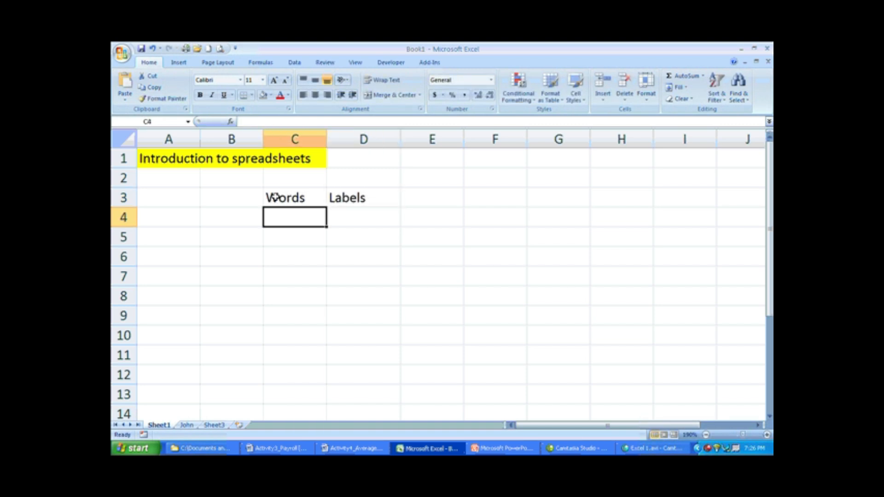
{"action": "type", "text": "98"}
{"action": "key", "text": "Tab"}
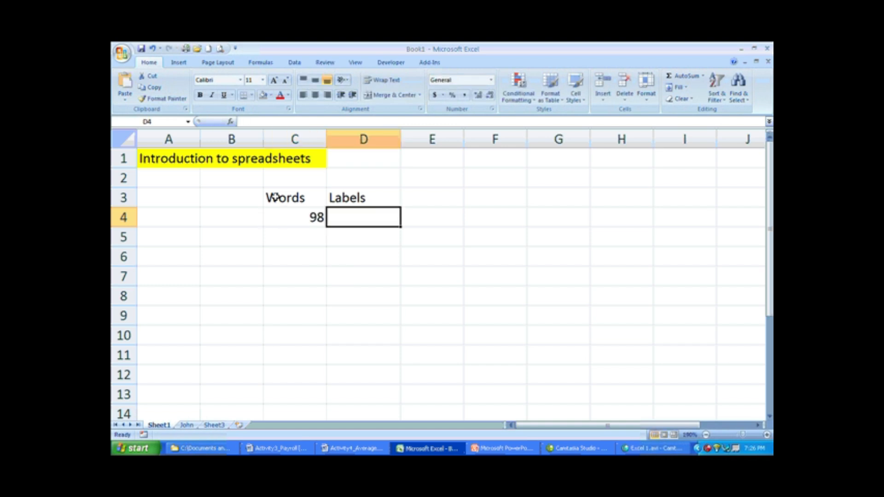
{"action": "type", "text": "Values"}
{"action": "key", "text": "Return"}
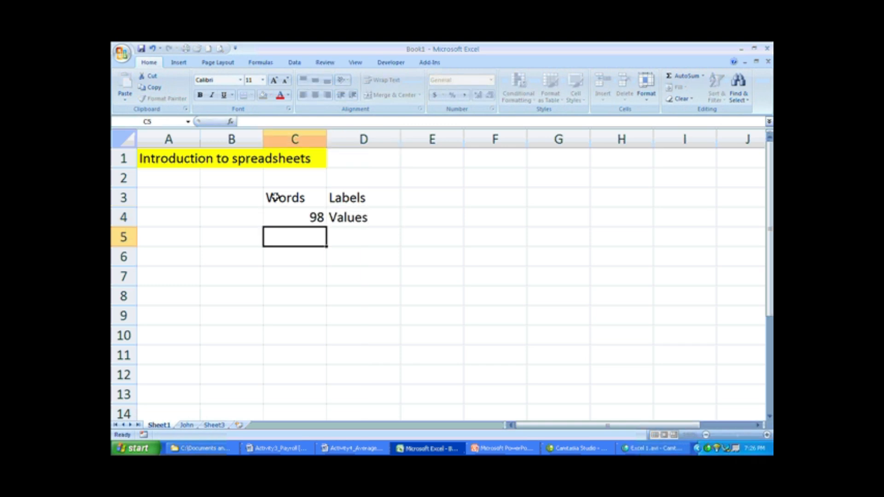
- Enter the formula =b4+c8 in C5
{"action": "type", "text": "="}
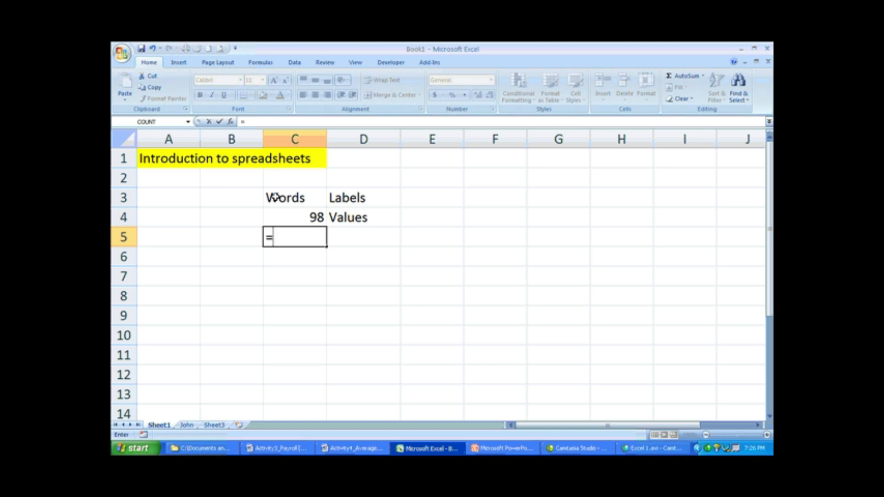
{"action": "type", "text": "b4+c8"}
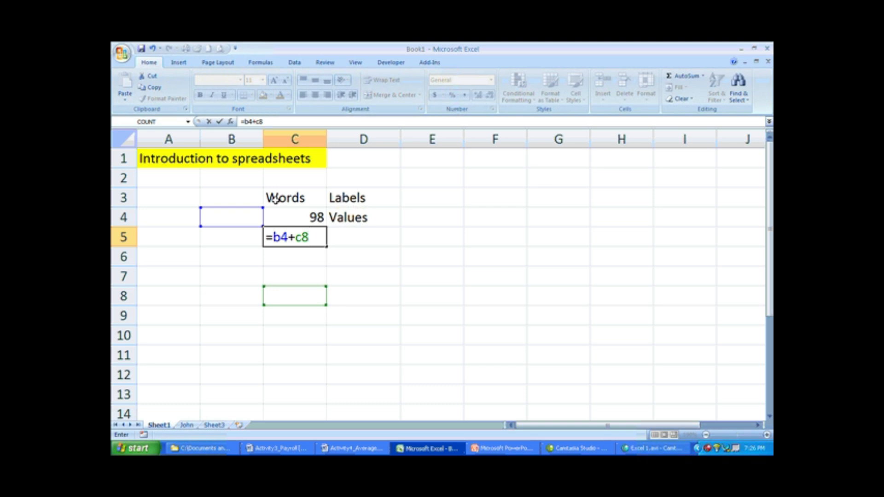
{"action": "key", "text": "Return"}
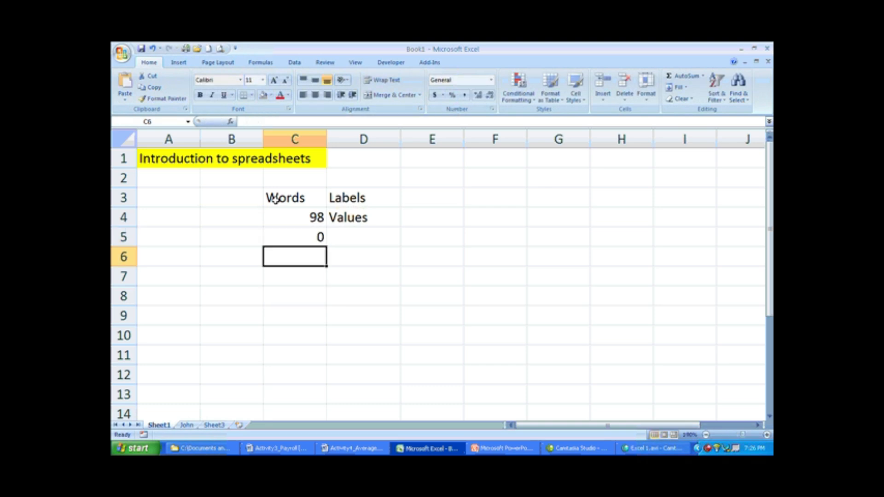
- Enter the function =sum(b5:b9) in C6
{"action": "type", "text": "=s"}
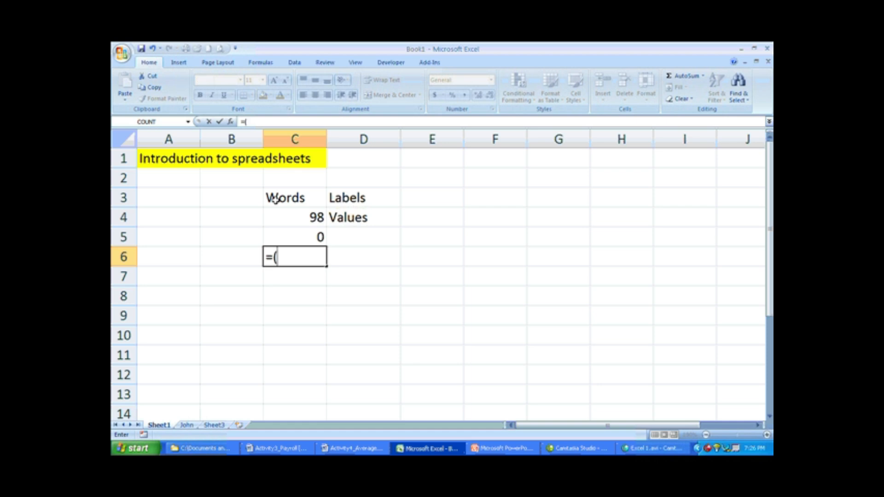
{"action": "type", "text": "um"}
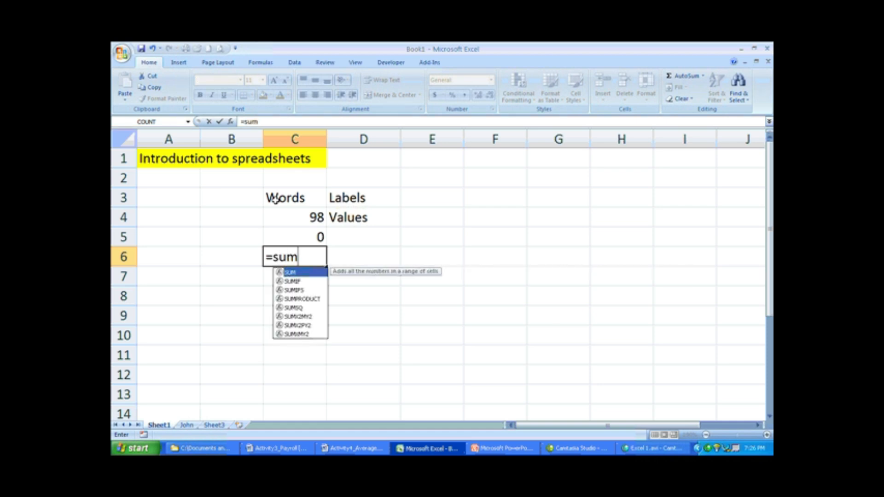
{"action": "type", "text": "(b5"}
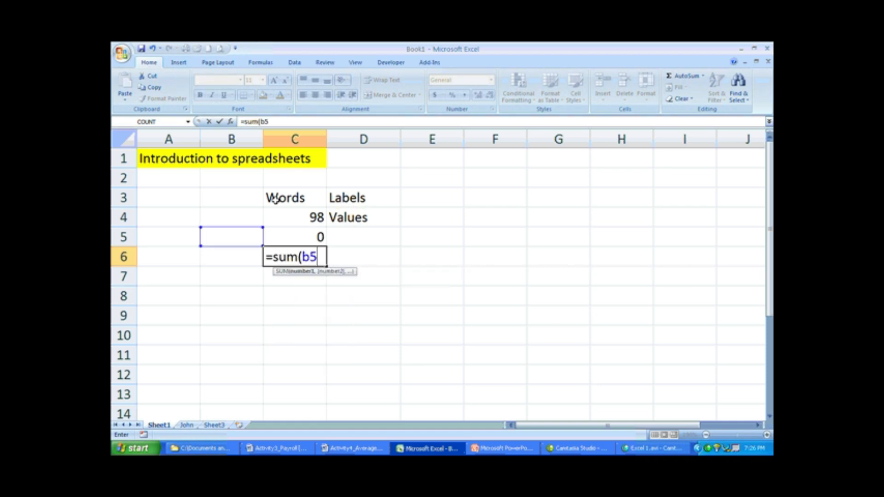
{"action": "type", "text": ":b"}
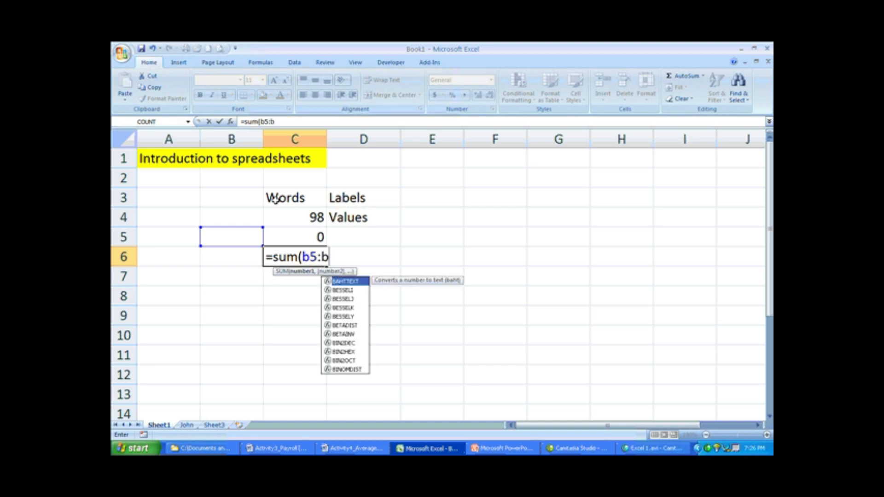
{"action": "type", "text": "9)"}
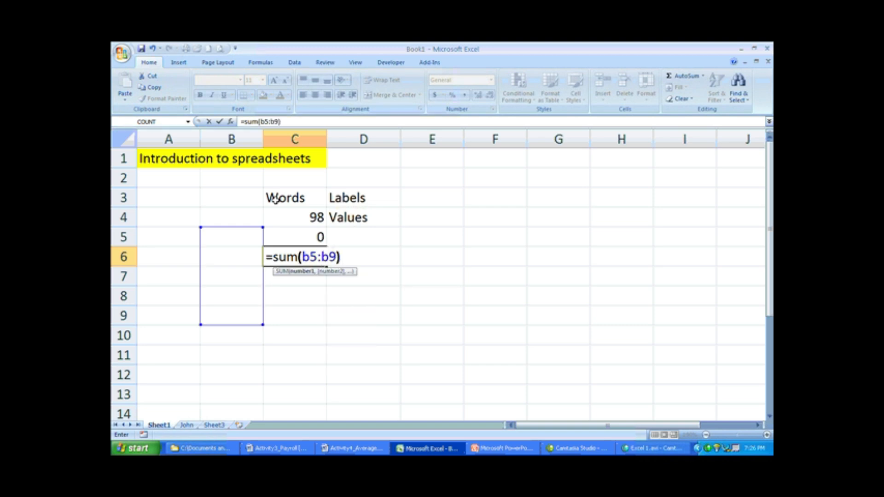
{"action": "key", "text": "Return"}
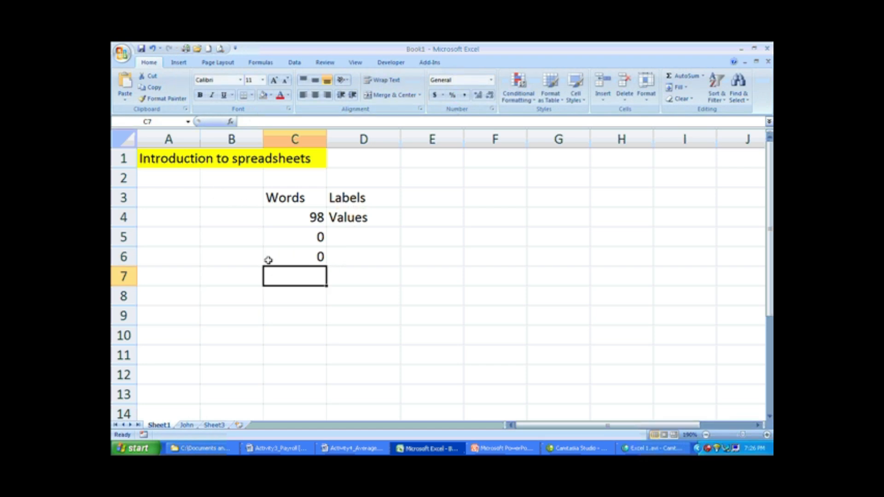
- Total C4:C6 in C7 with AutoSum and check the resulting cell's formula
{"action": "left_click", "coordinate": [679, 78]}
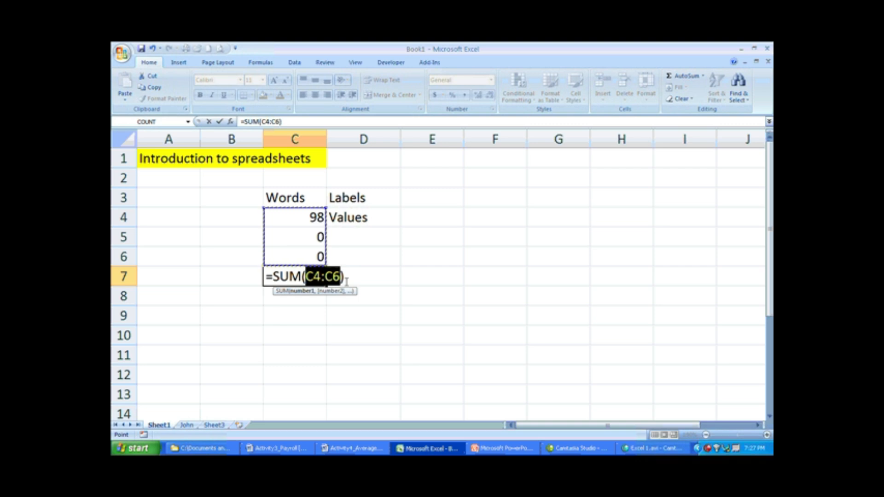
{"action": "key", "text": "Return"}
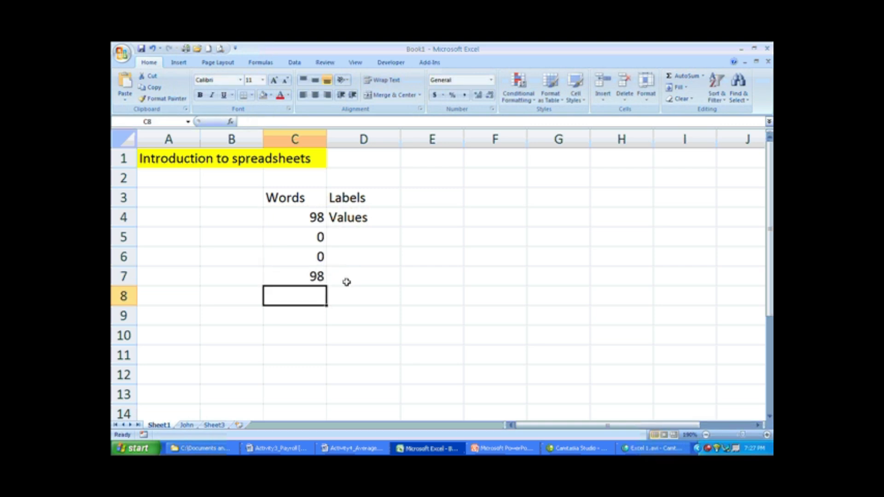
{"action": "left_click", "coordinate": [319, 276]}
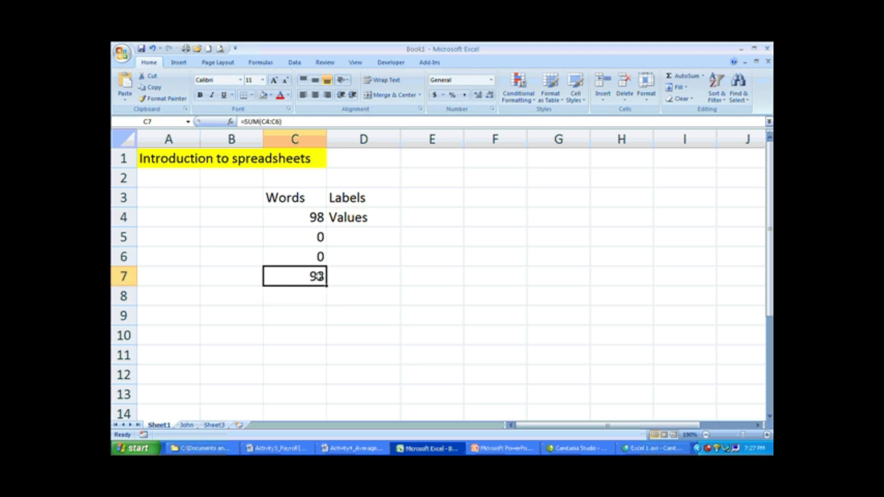
{"action": "left_click", "coordinate": [368, 281]}
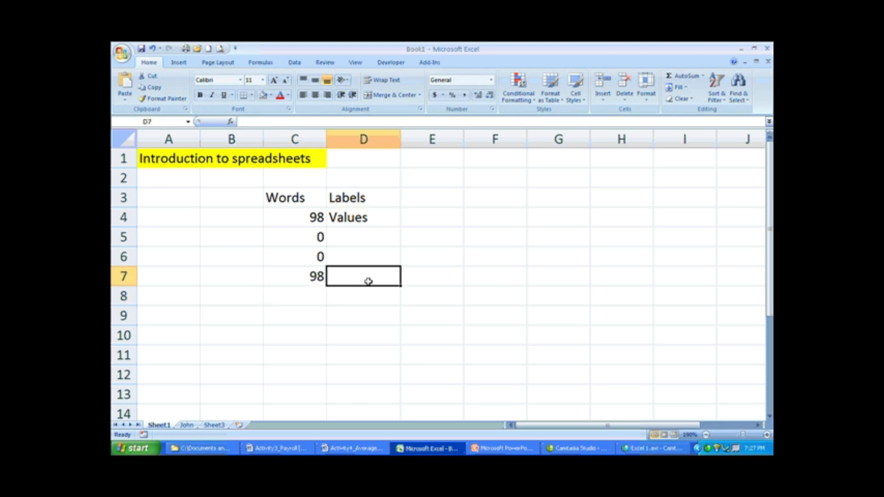
- Fill the SUM formula in C7 down through C11, dismissing the circular reference warning and its help window
{"action": "left_click", "coordinate": [317, 279]}
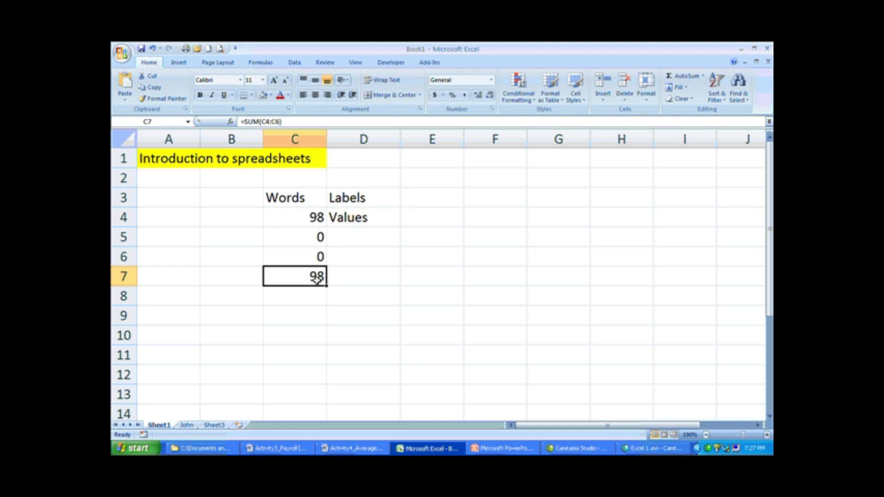
{"action": "left_click", "coordinate": [317, 300]}
{"action": "left_click", "coordinate": [314, 315]}
{"action": "left_click_drag", "start_coordinate": [315, 276], "coordinate": [310, 353]}
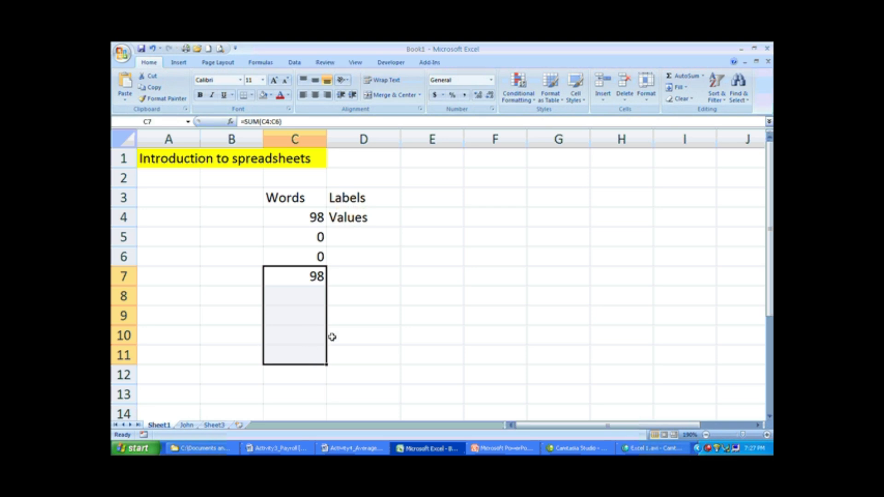
{"action": "left_click", "coordinate": [676, 90]}
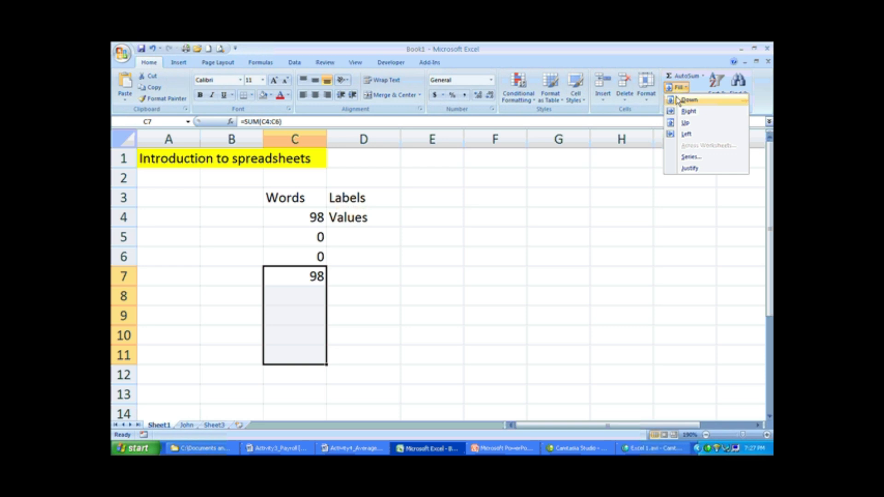
{"action": "left_click", "coordinate": [677, 101]}
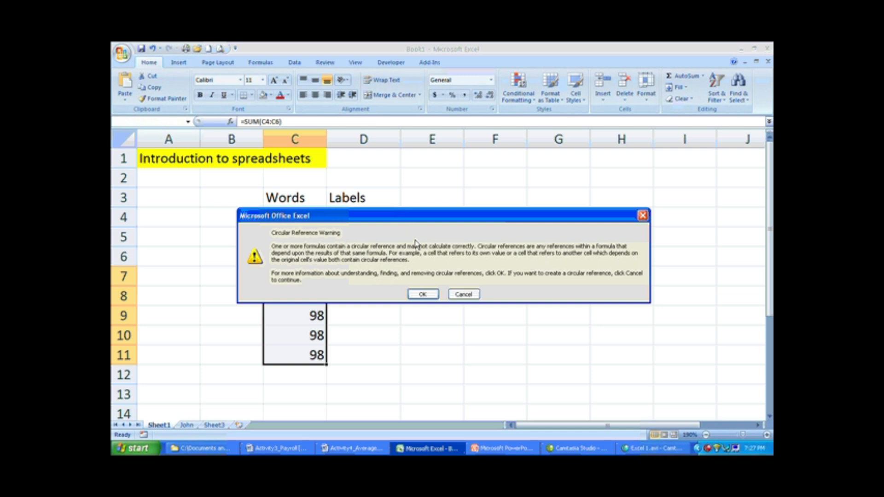
{"action": "left_click", "coordinate": [424, 293]}
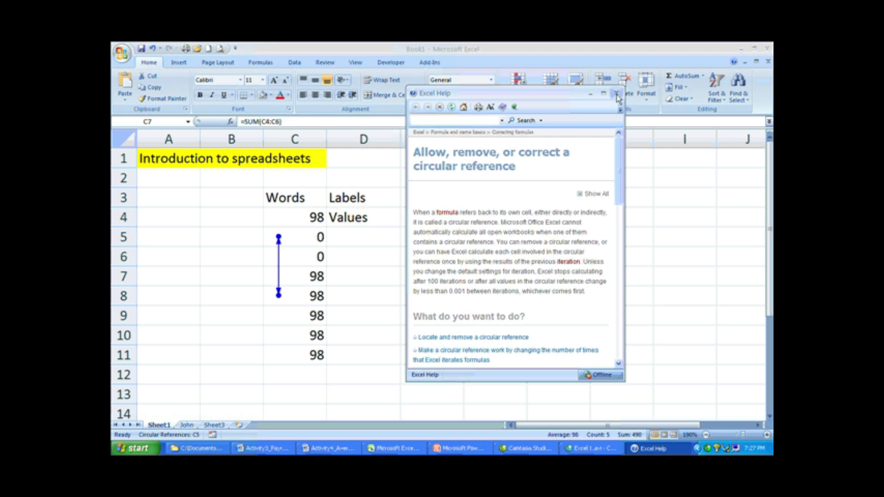
{"action": "left_click", "coordinate": [616, 94]}
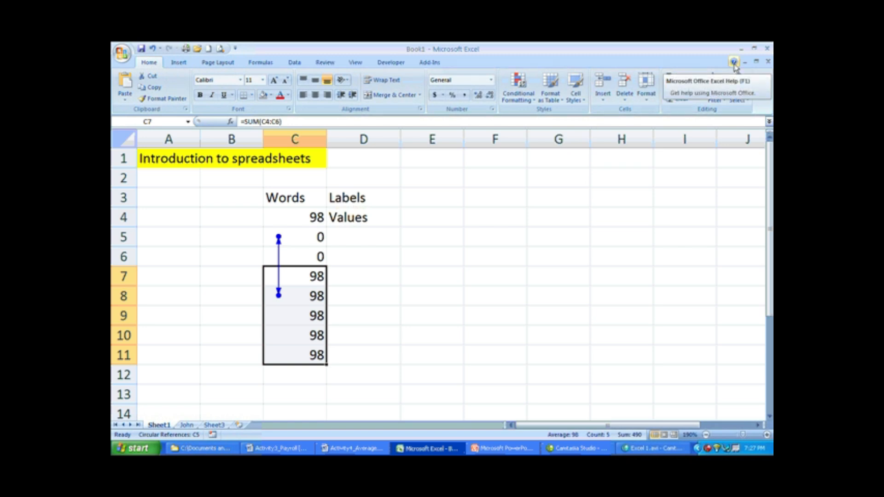
- Enter the sample values 98, 87 and 78 in E4, F4 and G4
{"action": "left_click", "coordinate": [477, 248]}
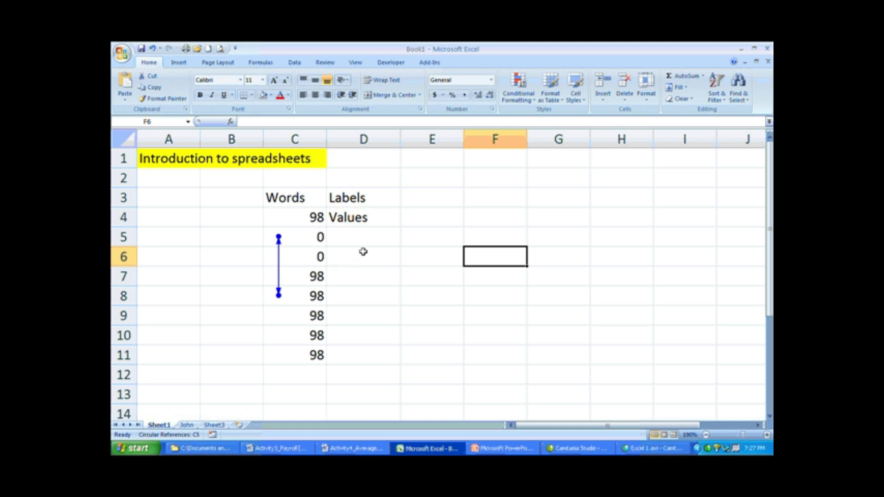
{"action": "left_click", "coordinate": [436, 219]}
{"action": "type", "text": "98"}
{"action": "key", "text": "Tab"}
{"action": "type", "text": "87"}
{"action": "key", "text": "Tab"}
{"action": "type", "text": "78"}
{"action": "key", "text": "Tab"}
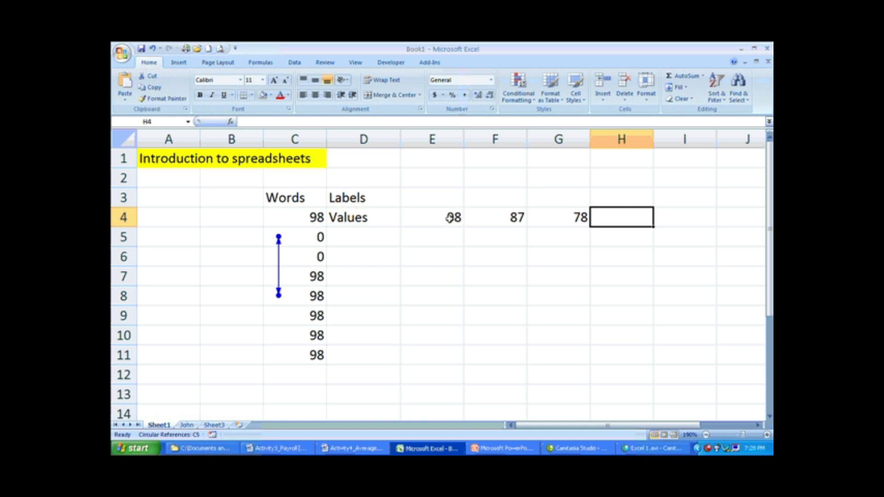
- Insert a scatter chart with smooth lines from E4:G4, and delete the chart again
{"action": "left_click_drag", "start_coordinate": [449, 217], "coordinate": [551, 217]}
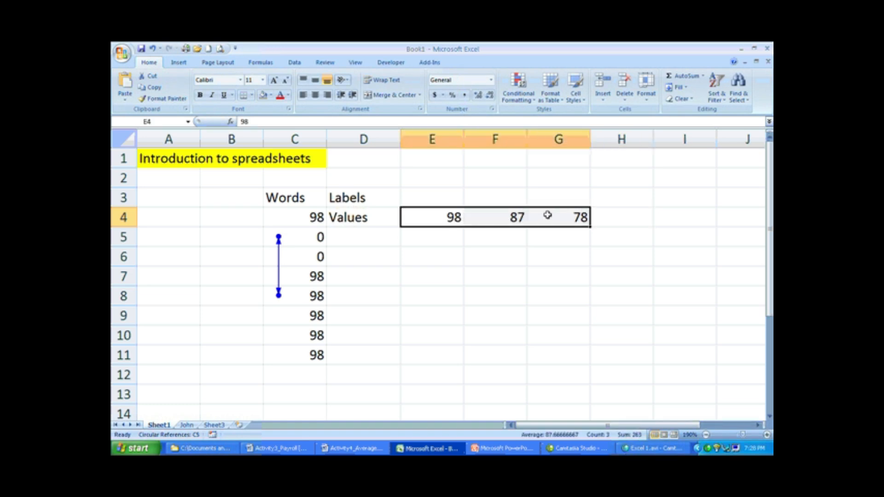
{"action": "left_click", "coordinate": [181, 65]}
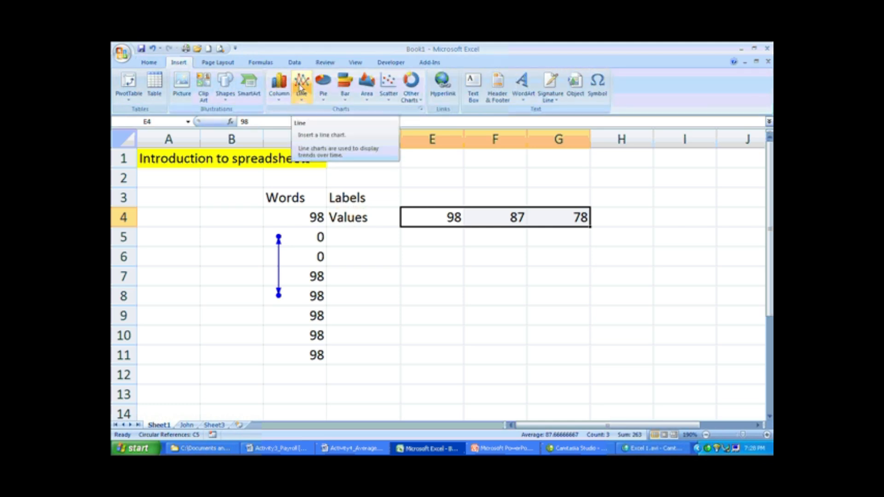
{"action": "left_click", "coordinate": [389, 84]}
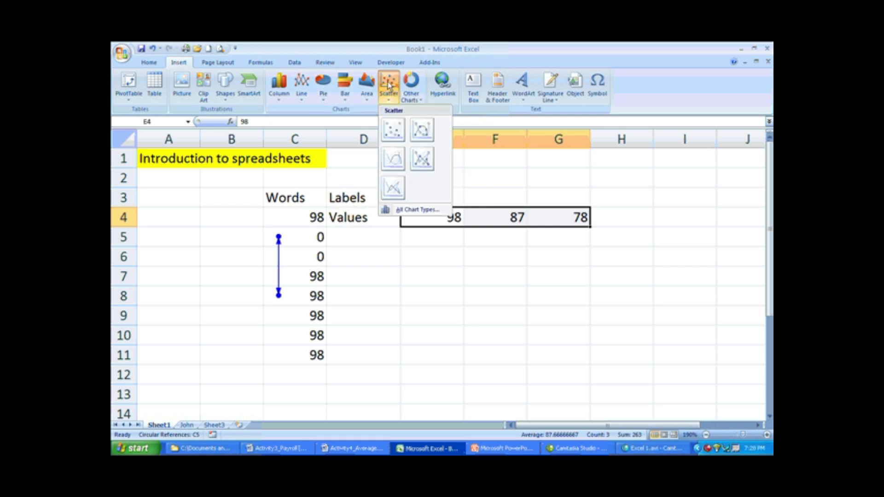
{"action": "left_click", "coordinate": [395, 156]}
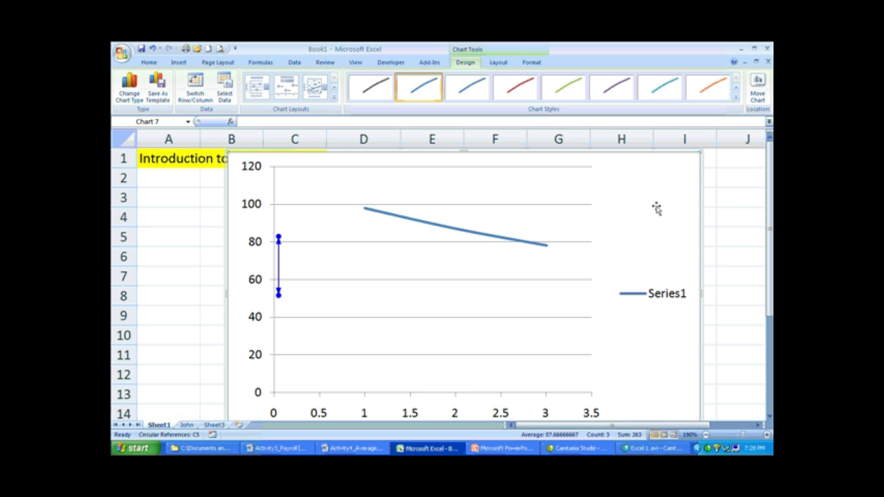
{"action": "key", "text": "Delete"}
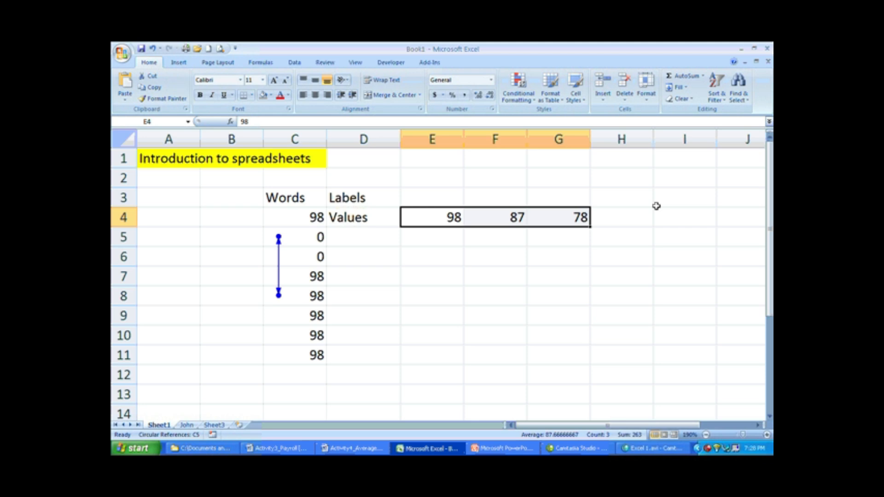
- Insert a 3-D area chart from E4:G4, and delete the chart again
{"action": "left_click", "coordinate": [179, 63]}
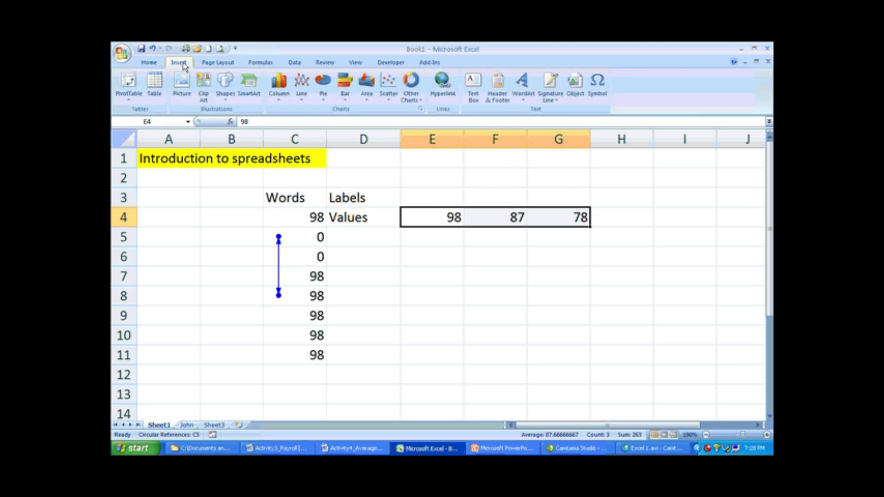
{"action": "left_click", "coordinate": [363, 83]}
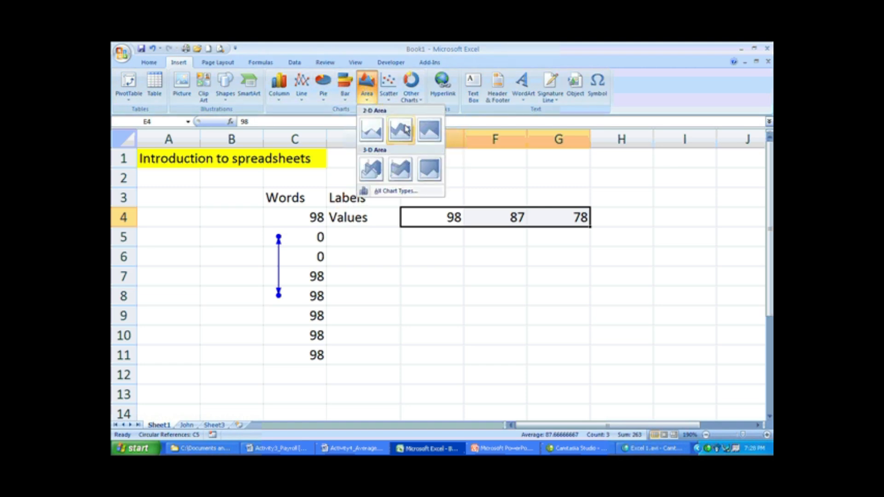
{"action": "left_click", "coordinate": [376, 170]}
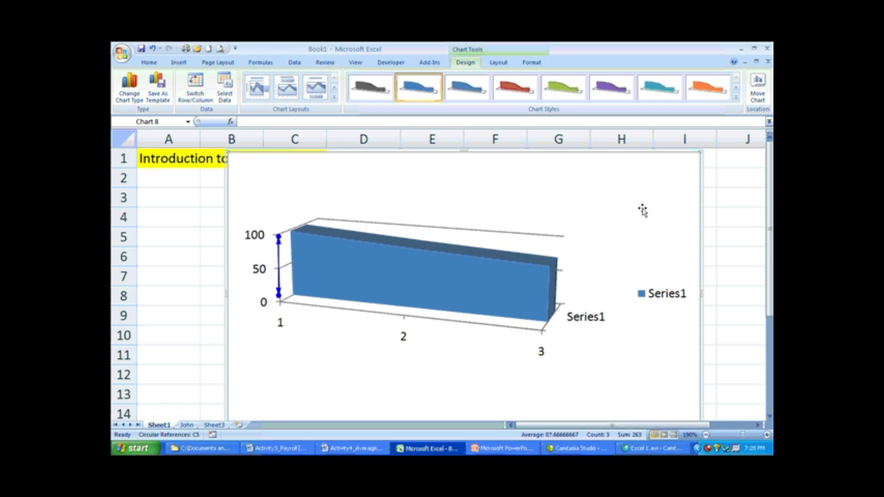
{"action": "key", "text": "Delete"}
- Enter an equals sign in E4 to show how formulas start, and clear the contents of E4:G4
{"action": "type", "text": "="}
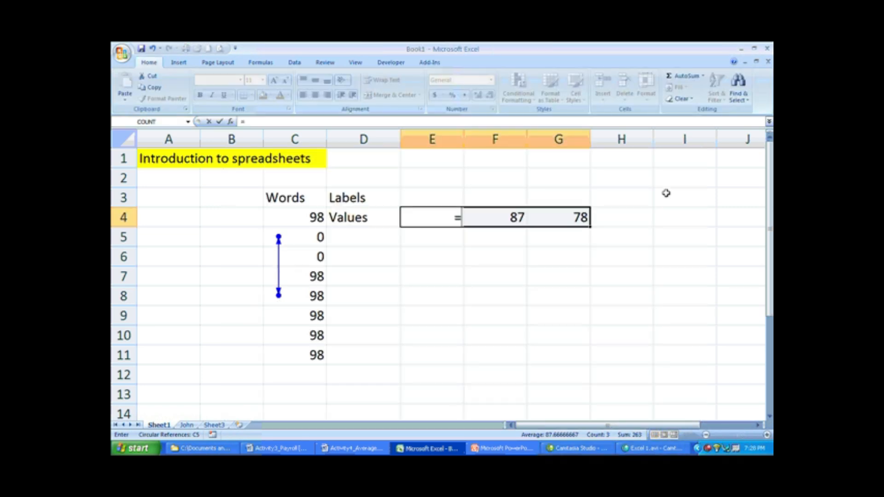
{"action": "key", "text": "Return"}
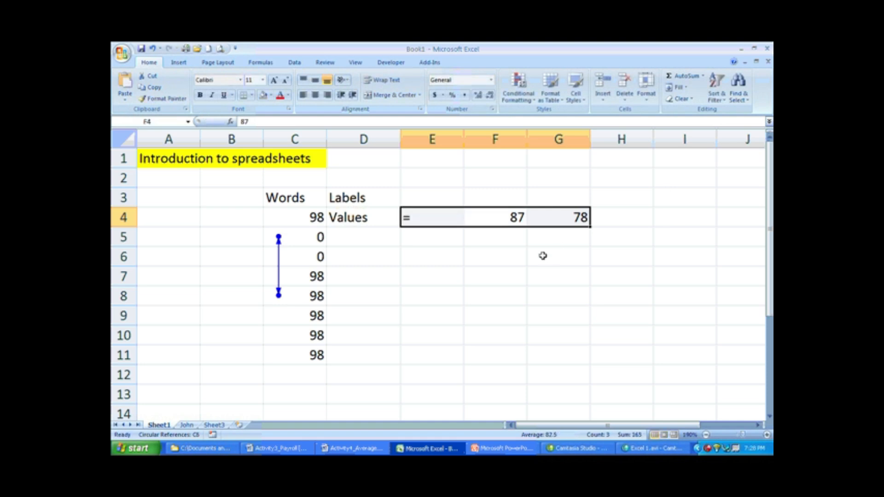
{"action": "left_click_drag", "start_coordinate": [455, 221], "coordinate": [562, 210]}
{"action": "key", "text": "Delete"}
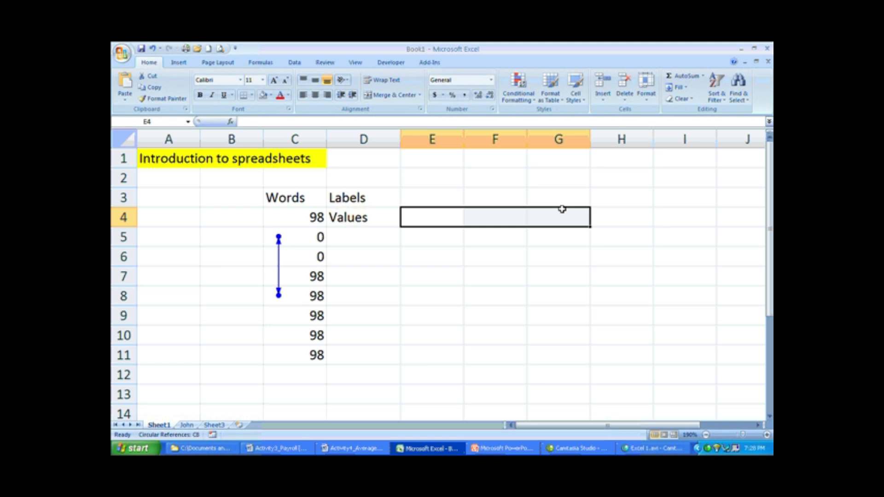
{"action": "left_click", "coordinate": [495, 197]}
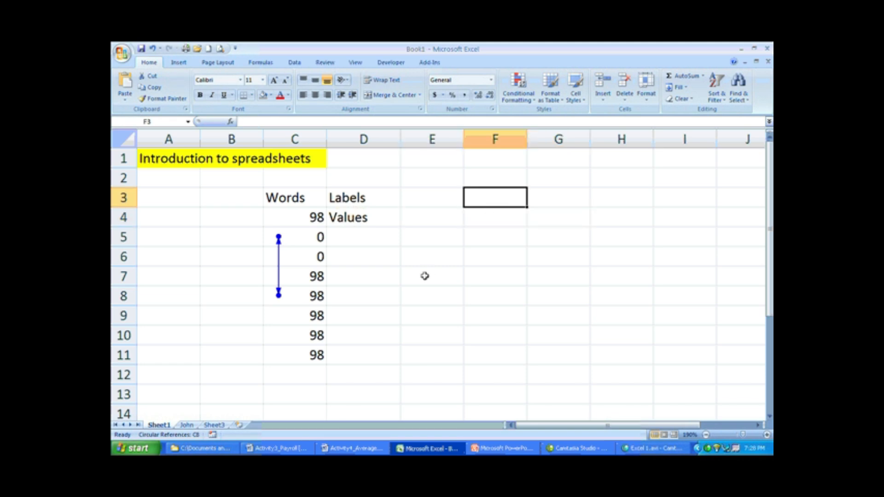